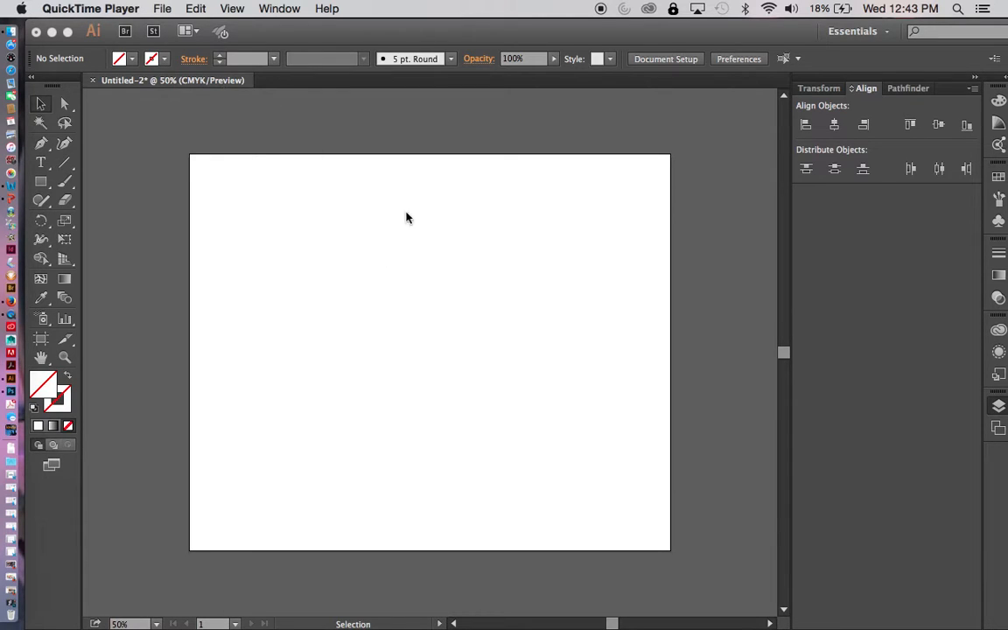
click(265, 27)
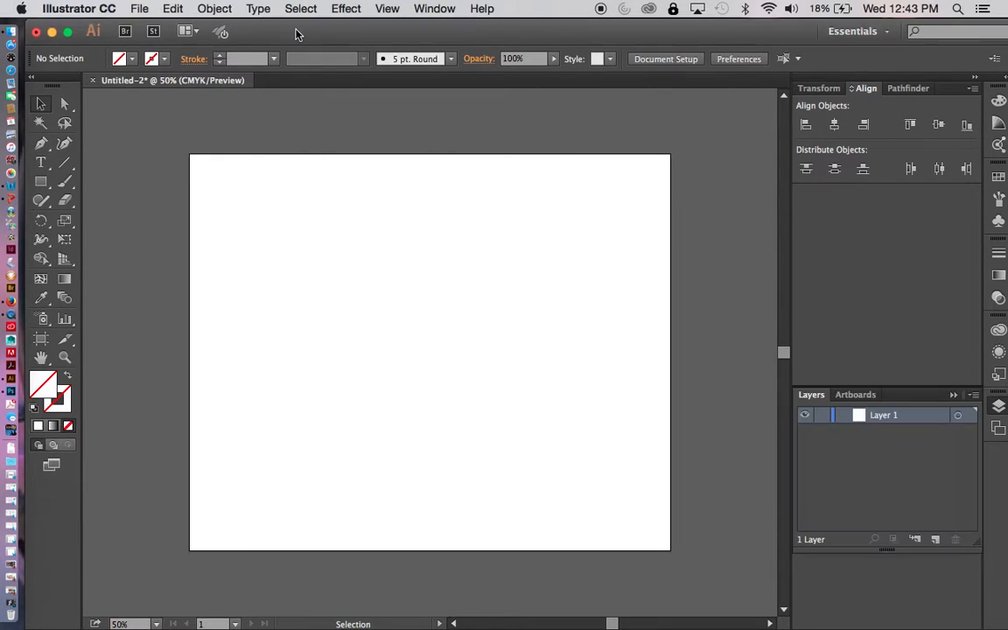
click(137, 9)
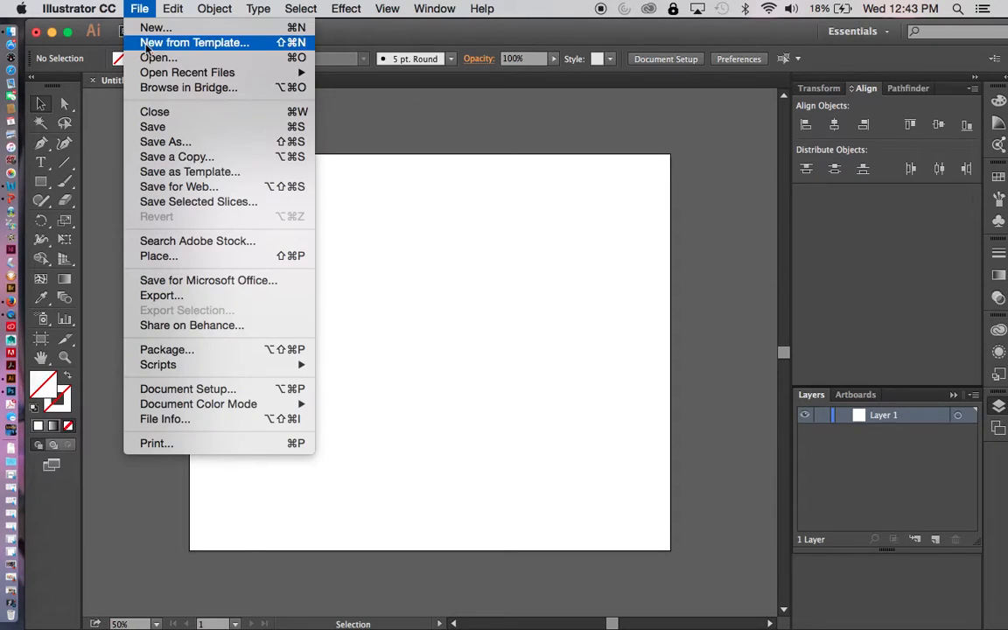
click(156, 27)
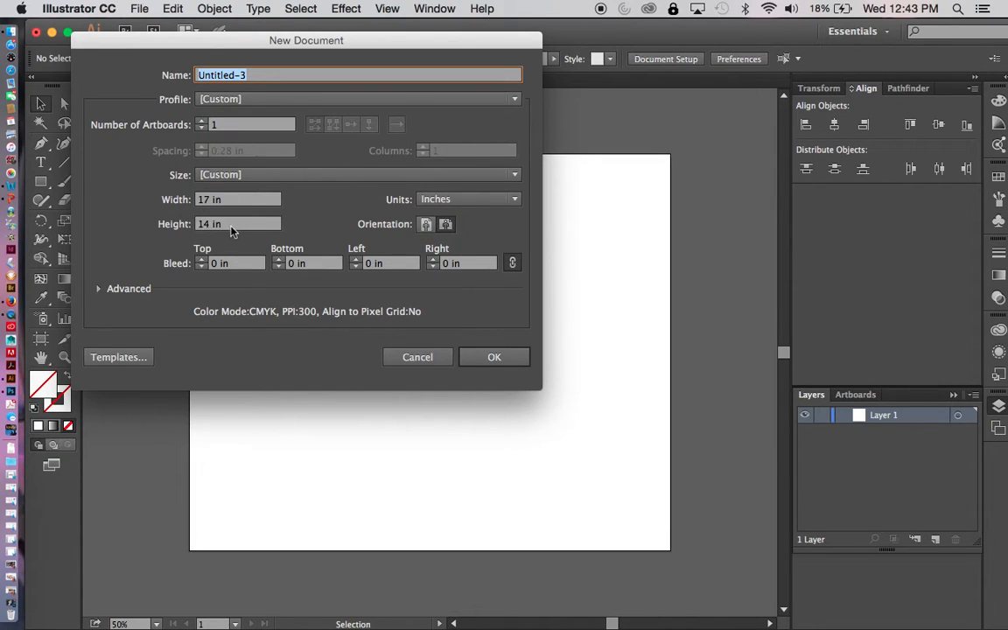
click(426, 226)
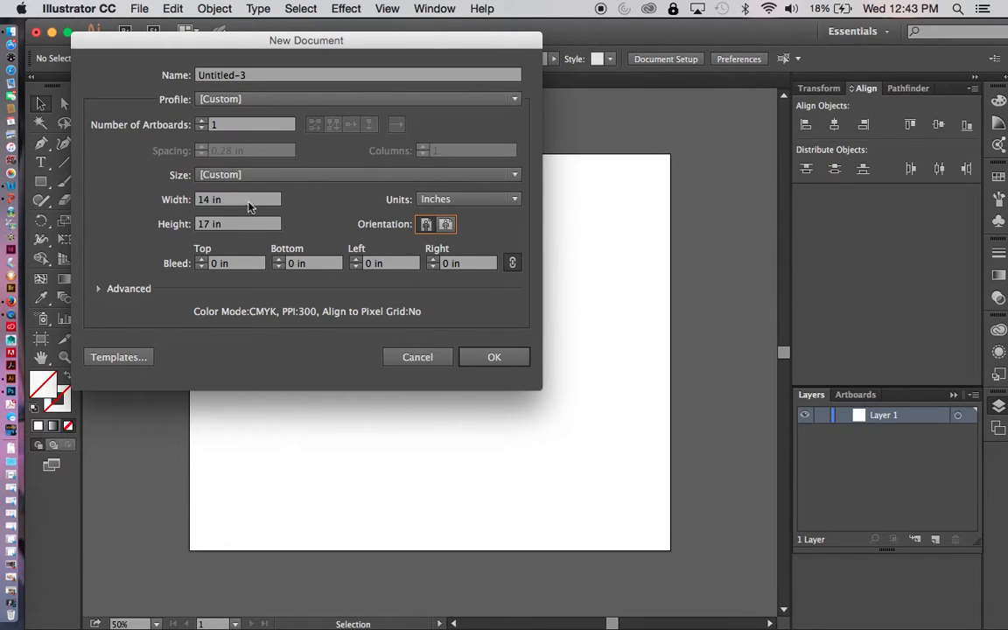
click(446, 226)
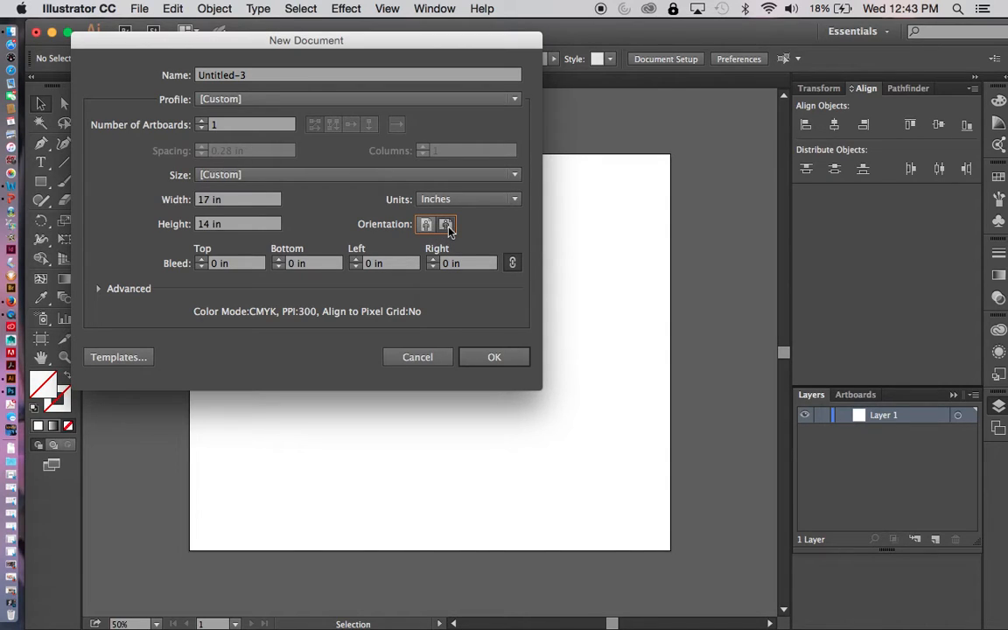
click(516, 201)
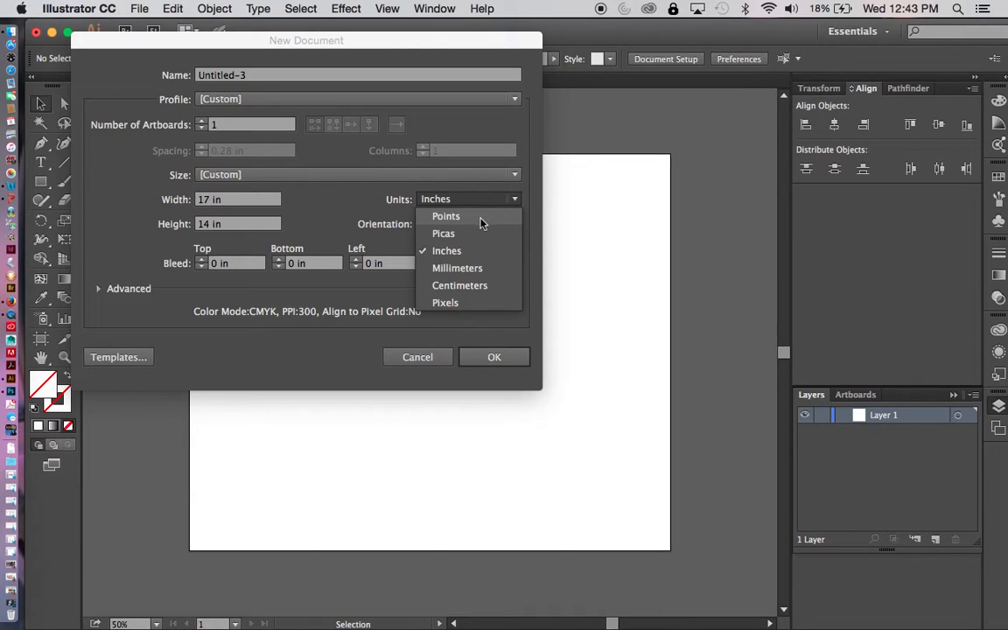
click(514, 203)
click(513, 203)
click(491, 250)
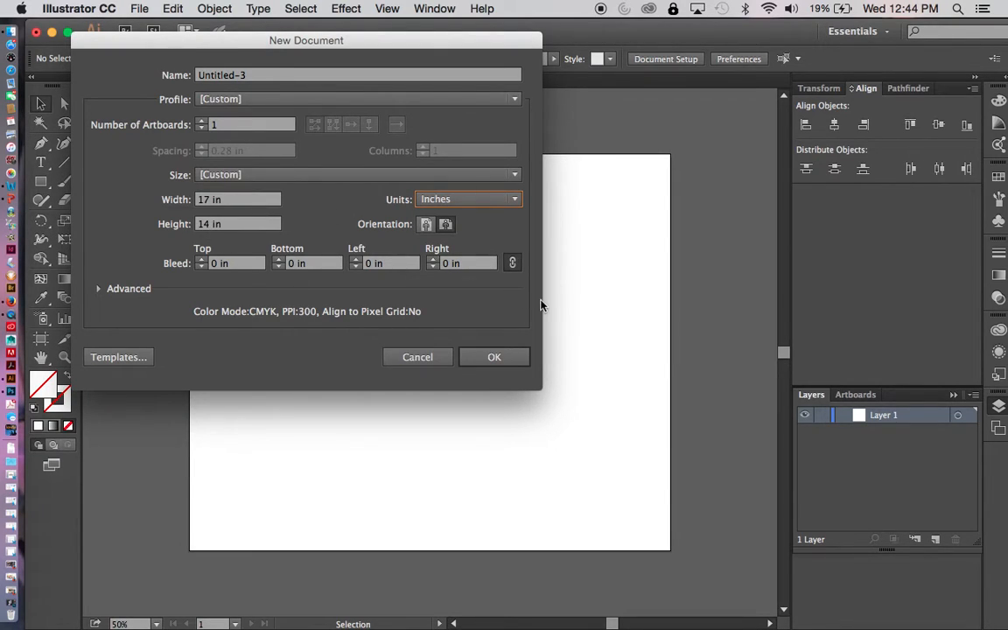
click(417, 357)
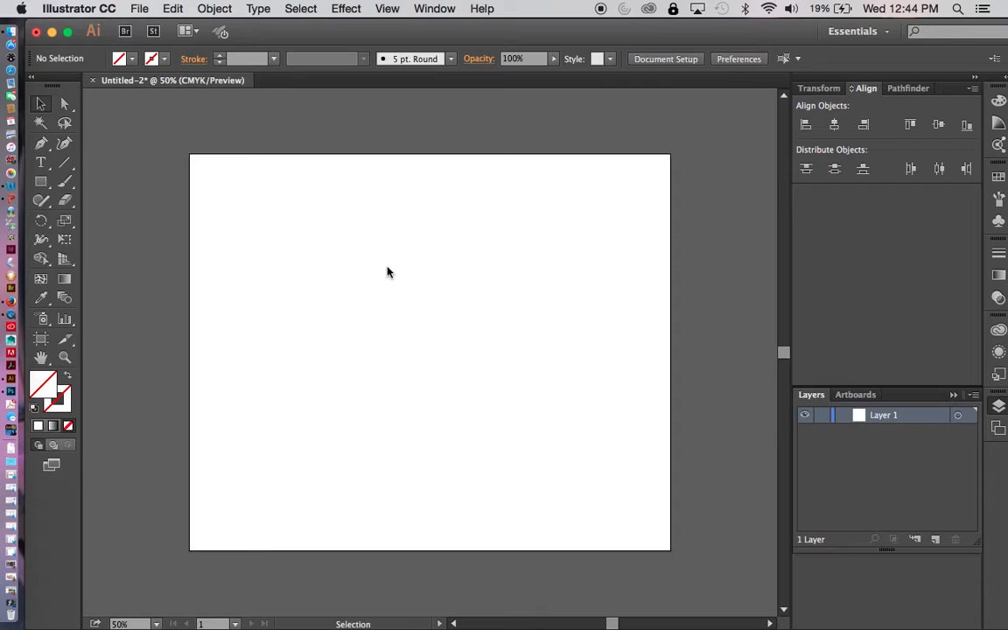
Step: Show the rulers around the artboard
key(a)
key(v)
key(super+r)
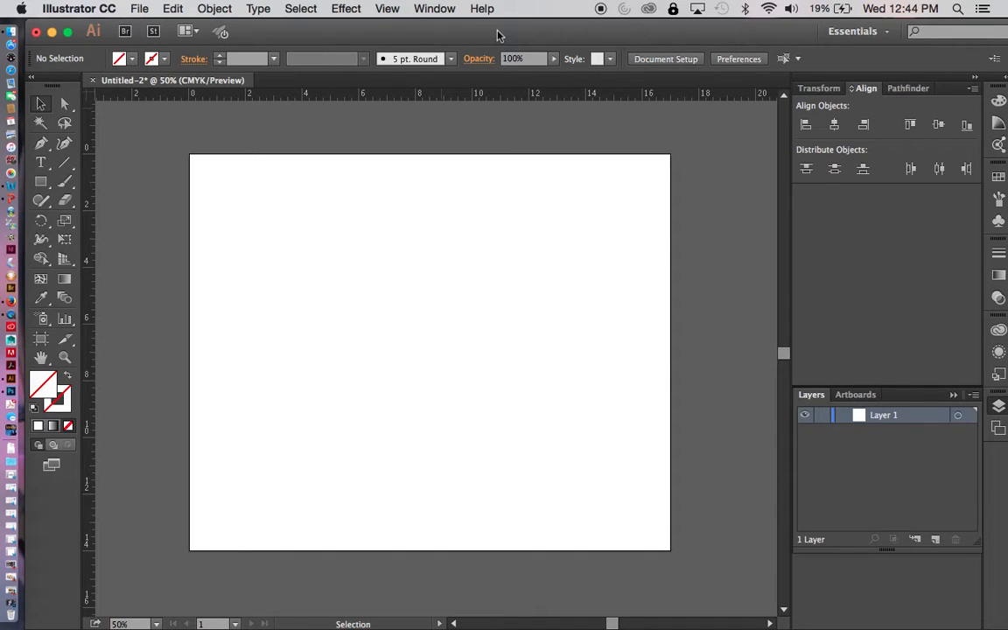
drag(501, 31, 490, 32)
Step: Place the Desktop JPEG whose file name ends in 62842f80 on the artboard as an embedded image, with linking switched off
click(140, 9)
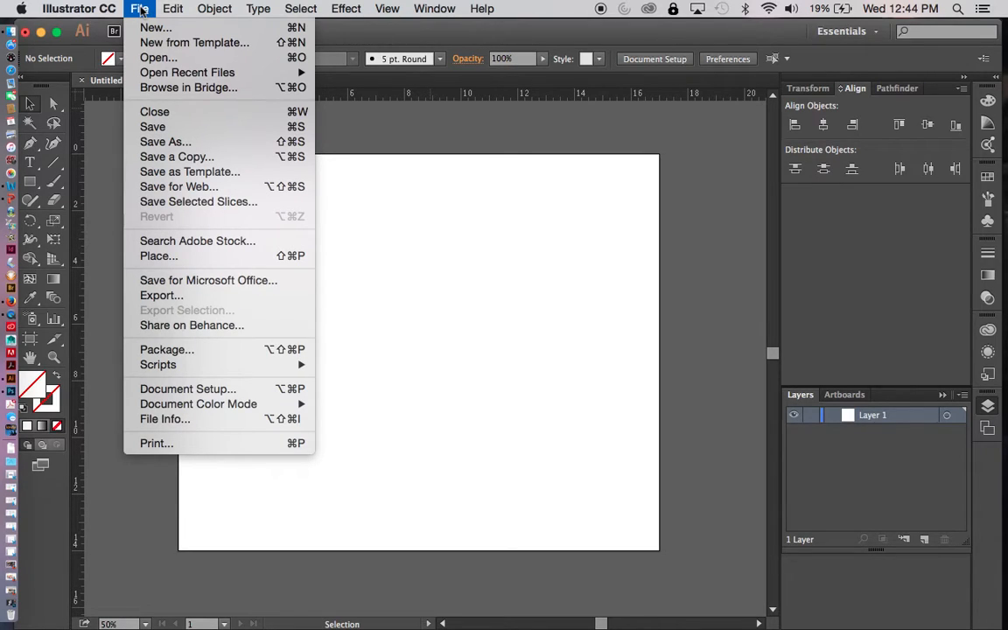
click(159, 259)
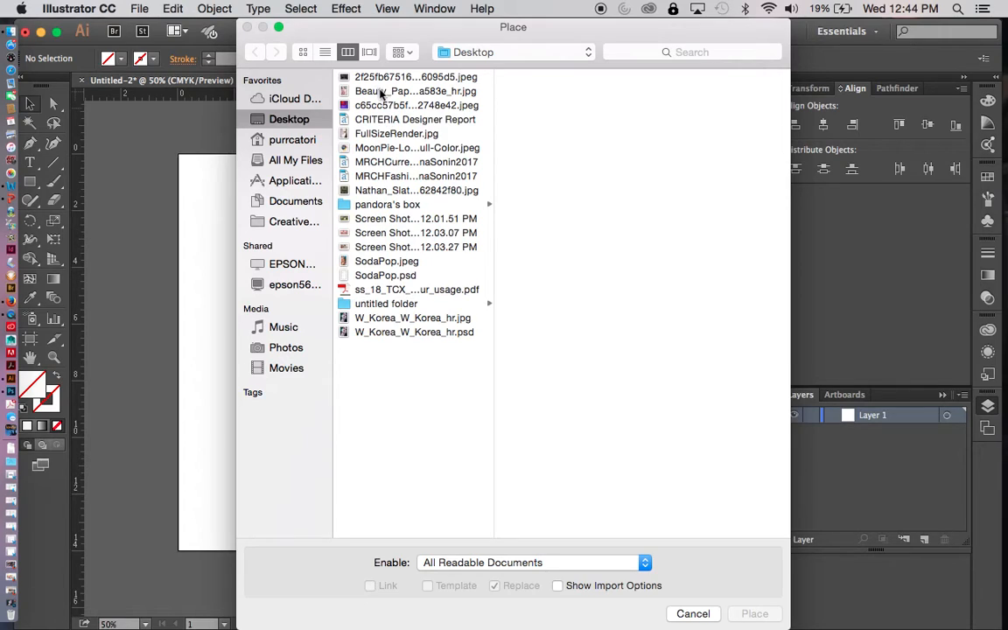
click(373, 248)
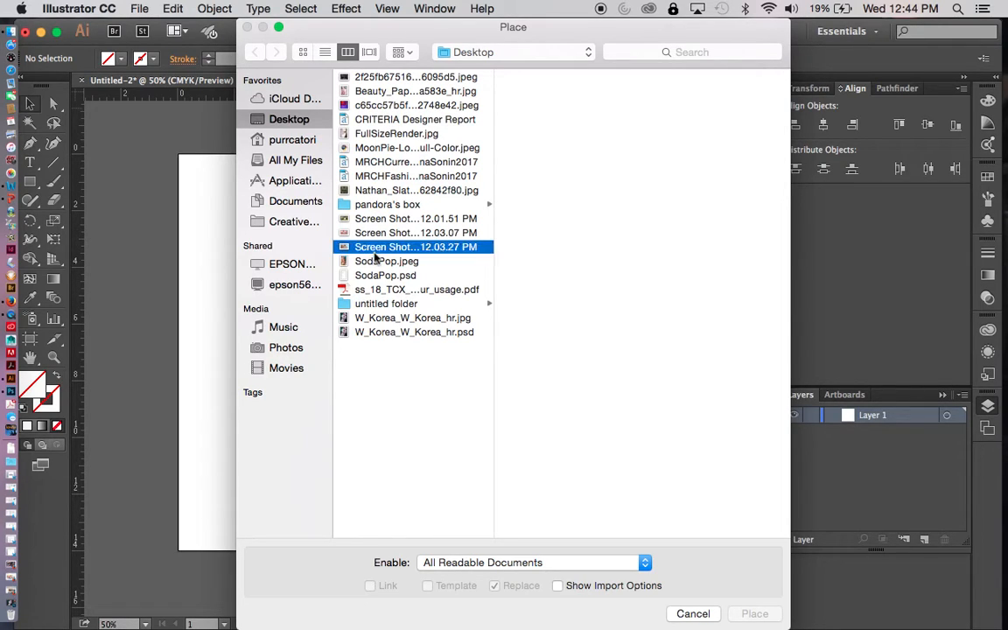
click(382, 193)
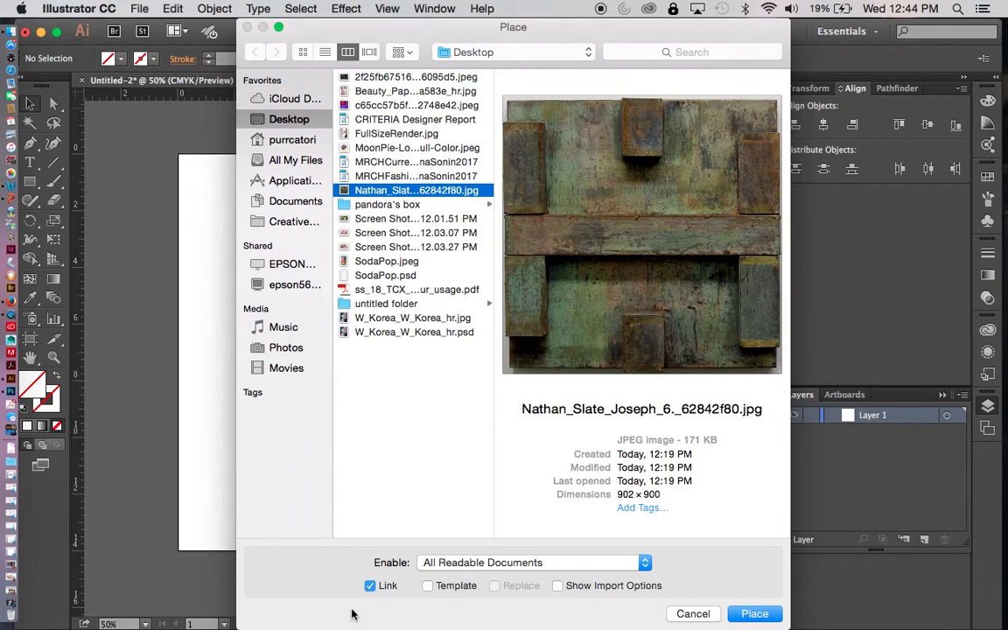
click(371, 586)
click(755, 614)
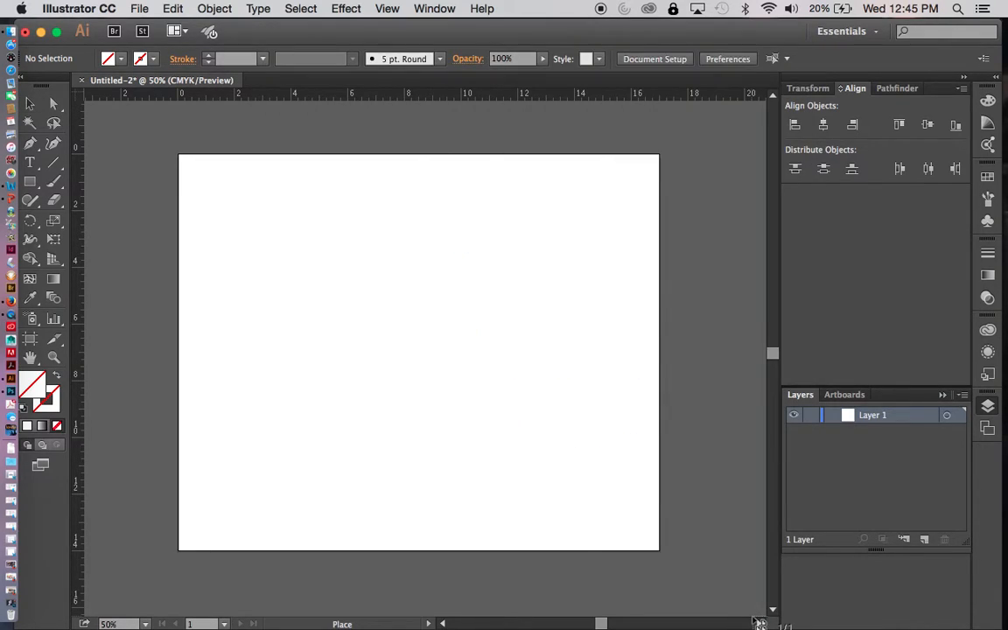
click(357, 293)
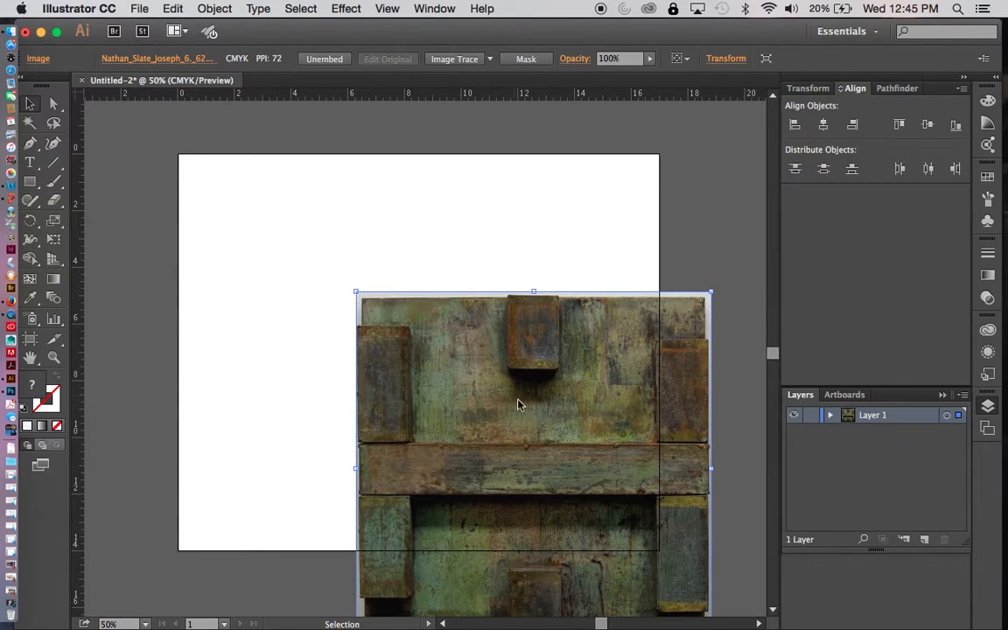
Step: Move the placed image to the artboard's upper-left corner and enlarge it proportionally to about 15.4 in wide
drag(520, 404, 405, 281)
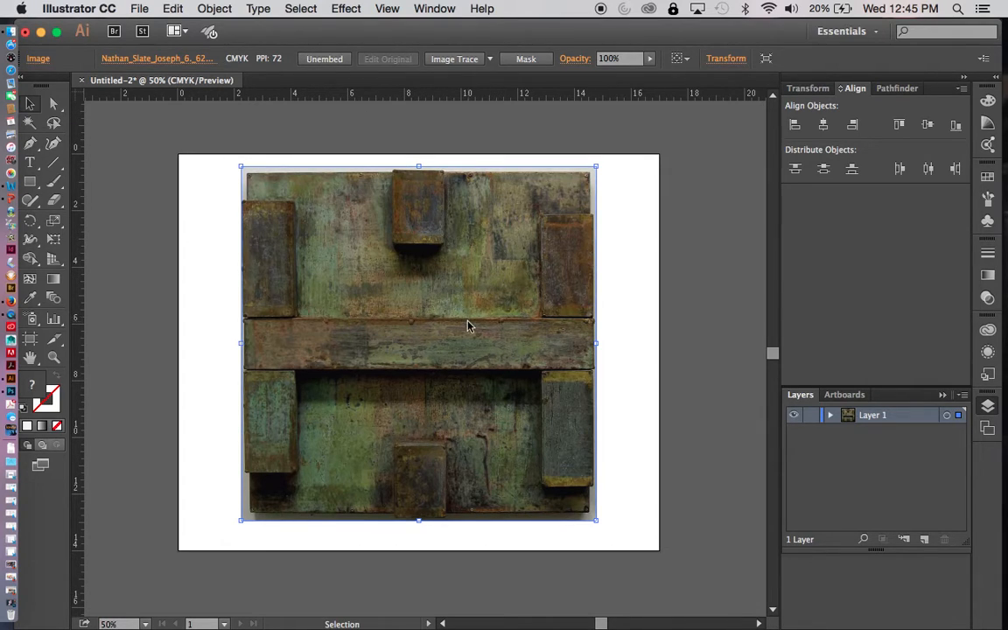
drag(466, 326, 413, 322)
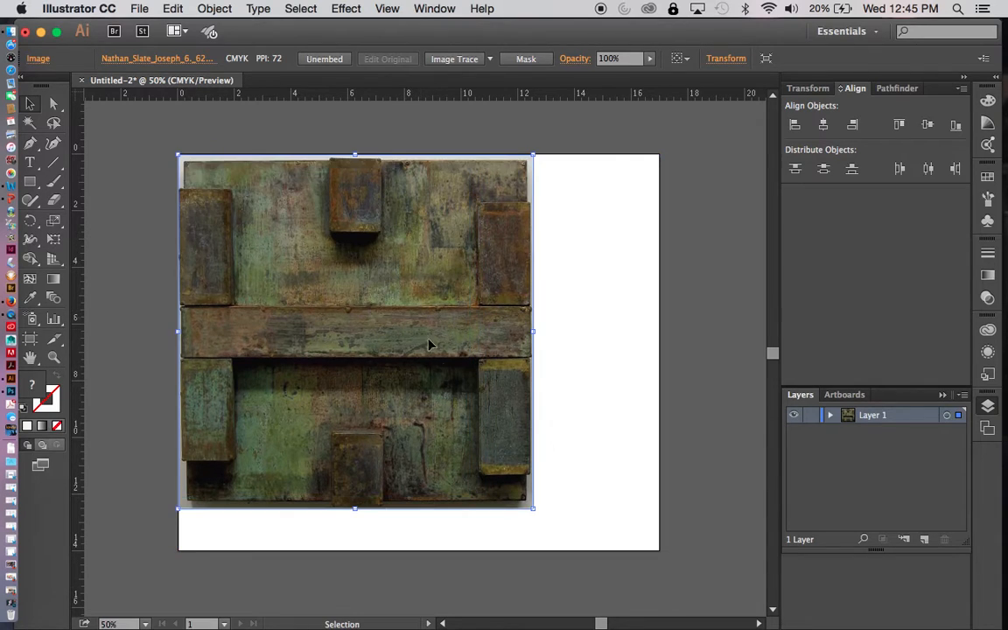
drag(532, 508, 792, 597)
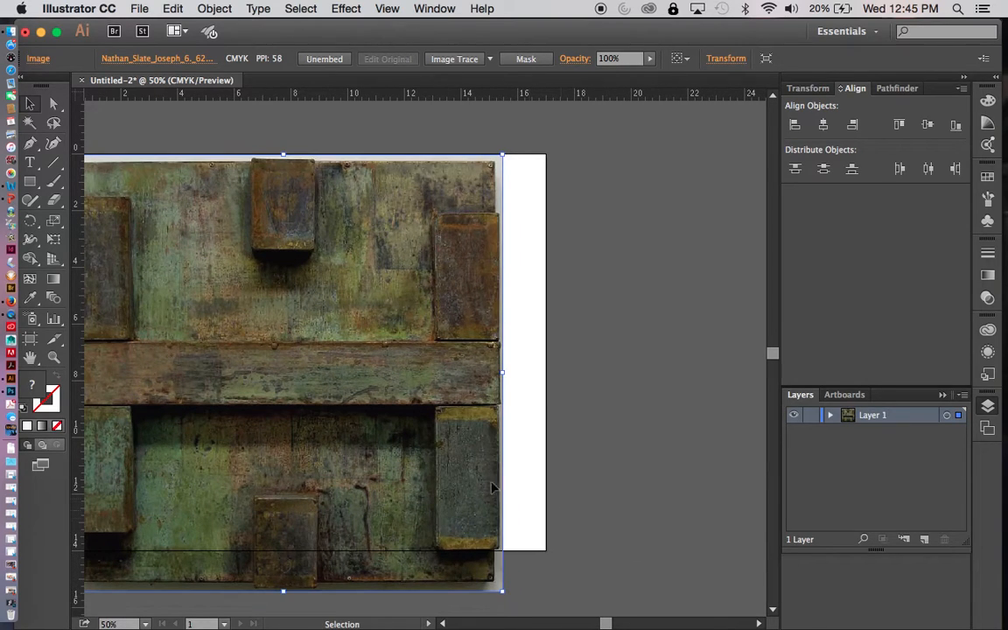
Step: Enlarge the image proportionally to about 20 in wide and reposition it so that it covers the whole artboard
key(space)
key(space)
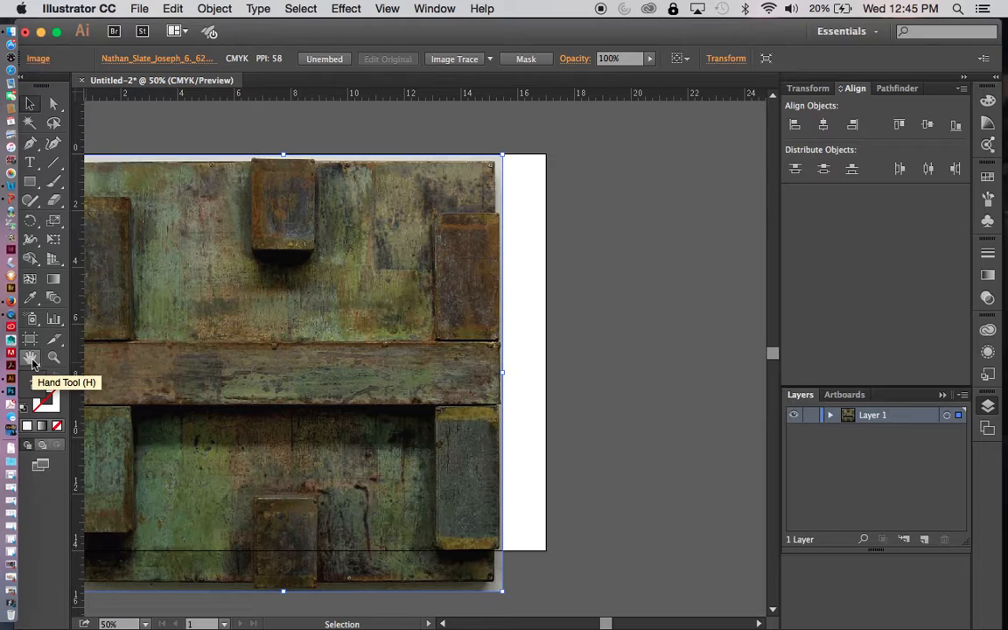
key(space)
key(space)
drag(269, 374, 404, 360)
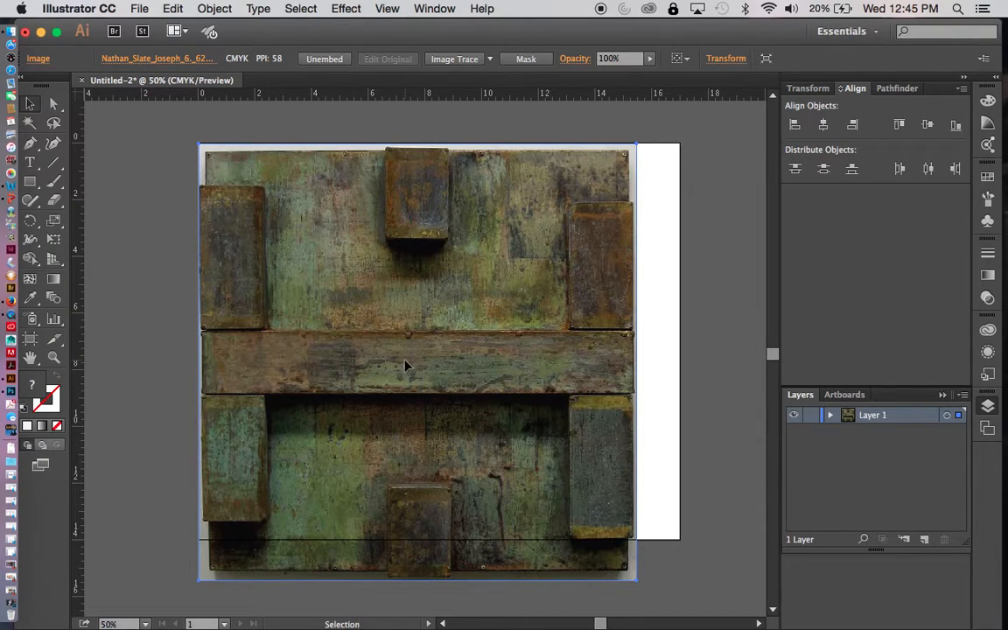
drag(540, 363, 534, 344)
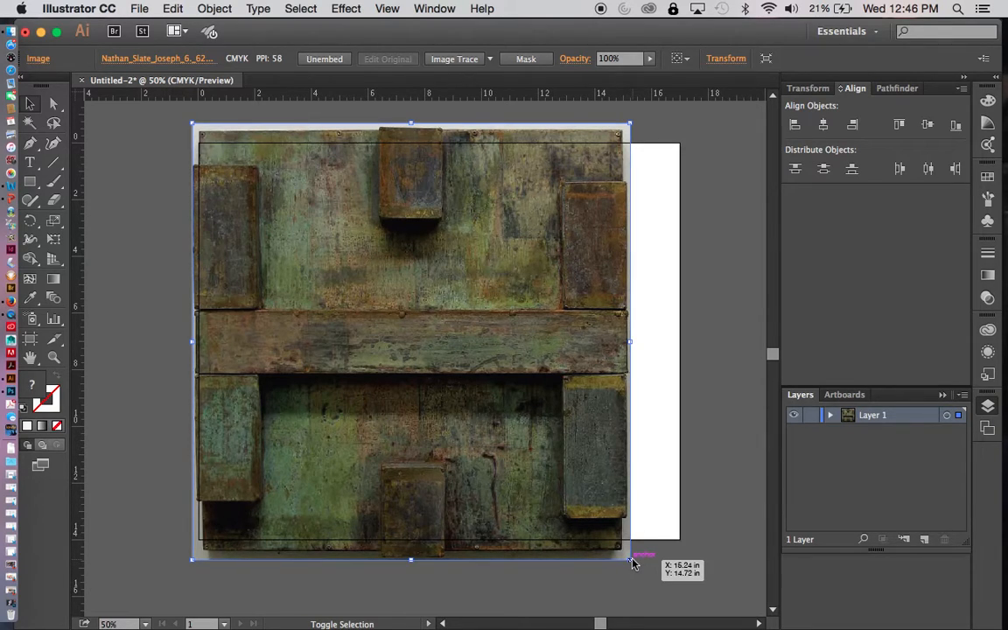
drag(631, 561, 744, 603)
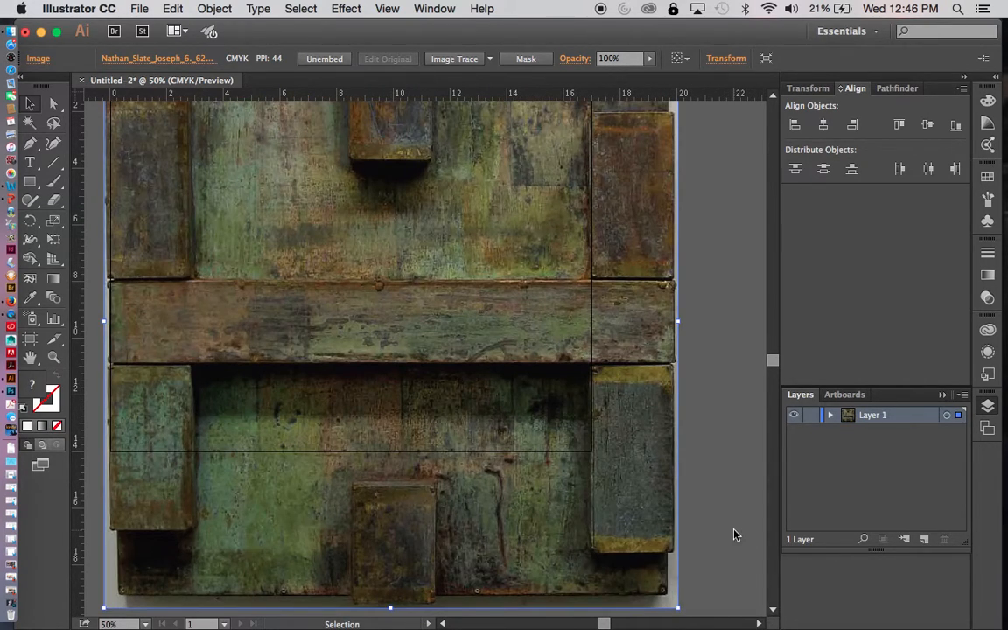
key(space)
drag(718, 500, 740, 539)
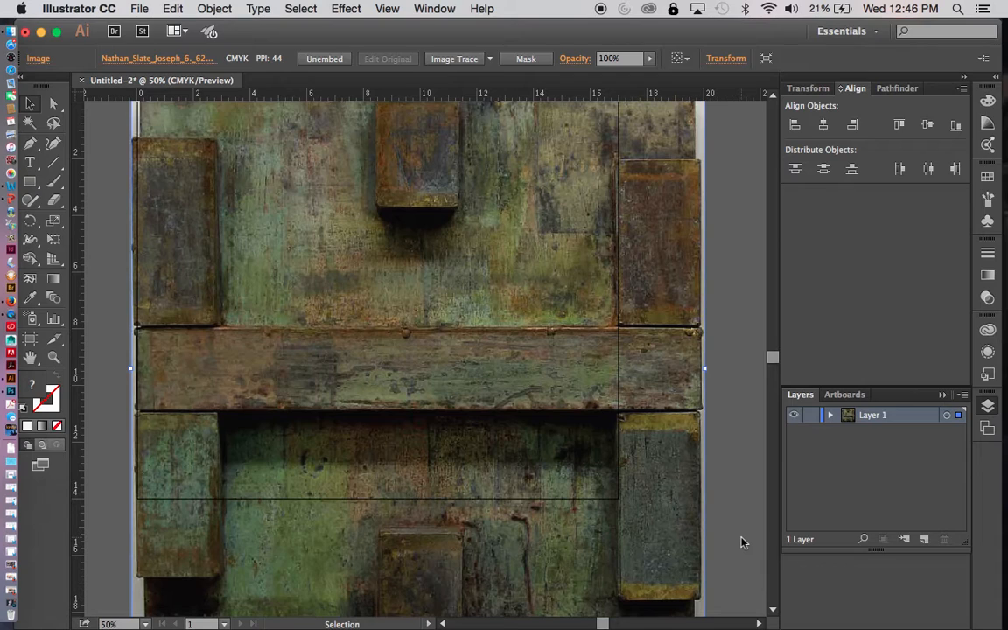
key(super+minus)
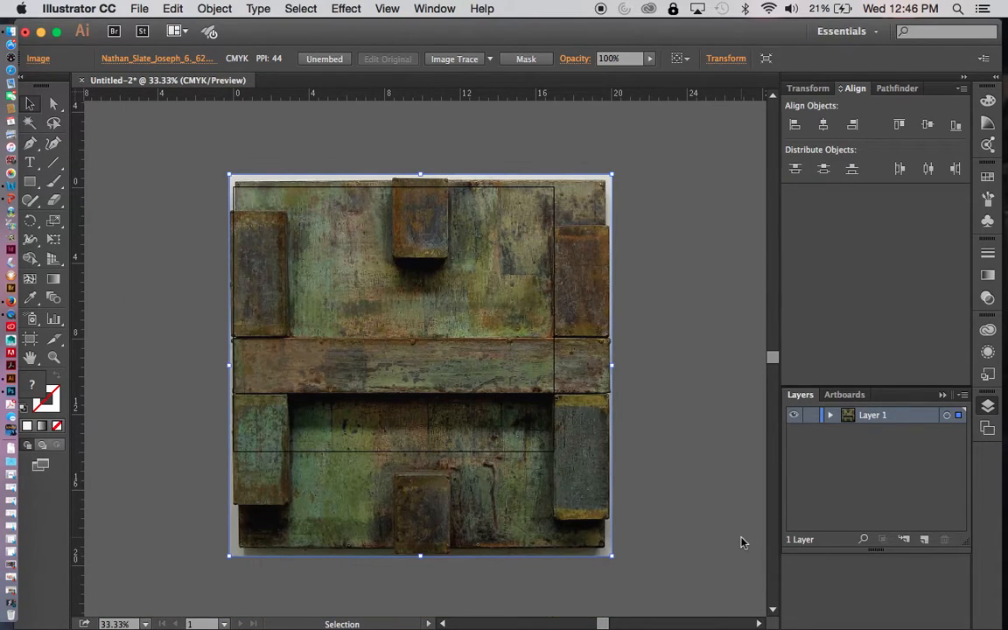
drag(507, 357, 508, 329)
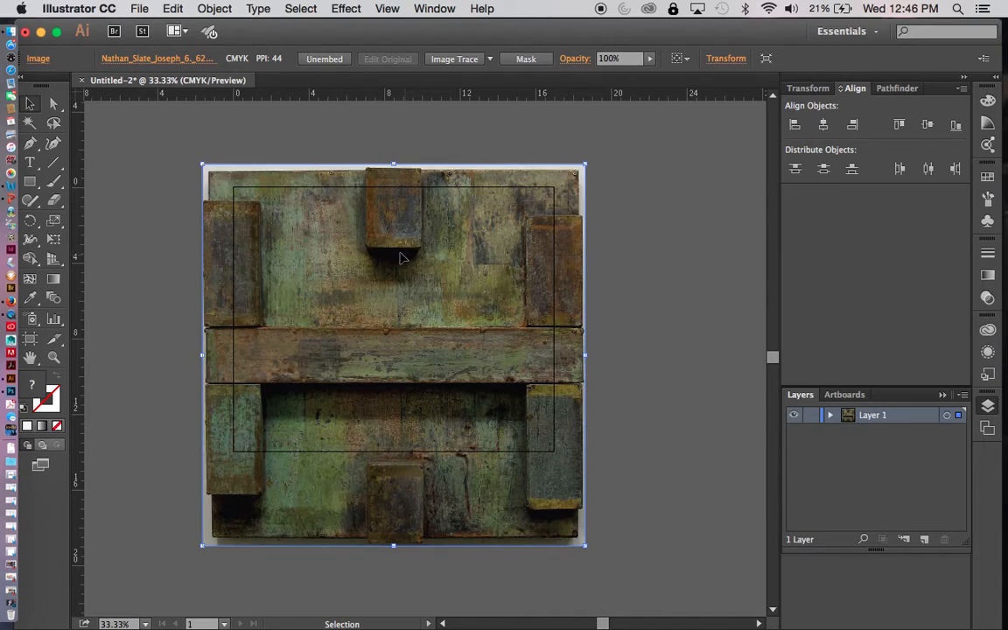
Step: Move the image aside to the right of the artboard and deselect it
drag(407, 256, 751, 300)
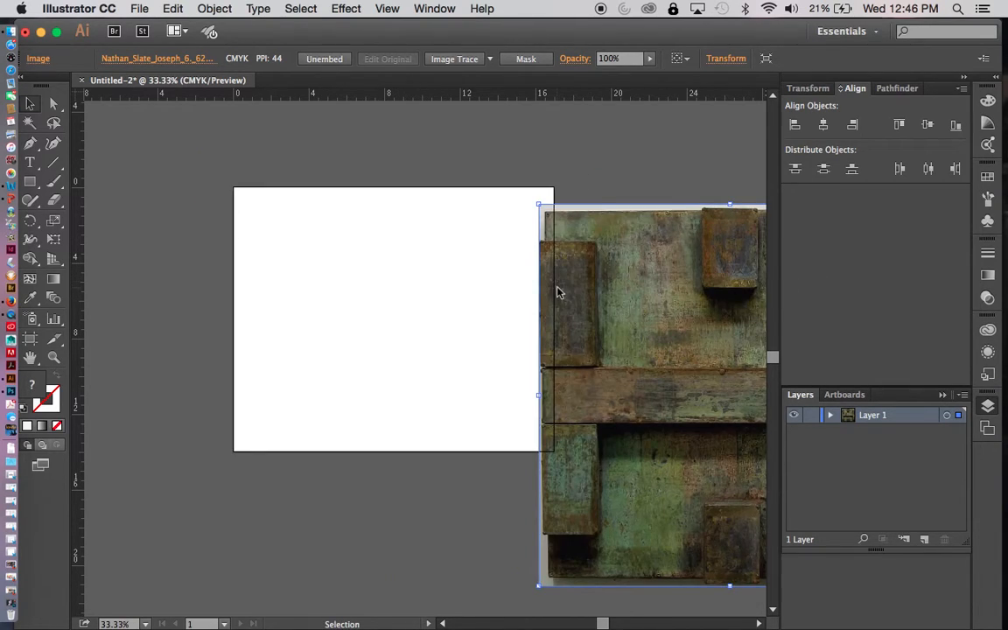
click(457, 318)
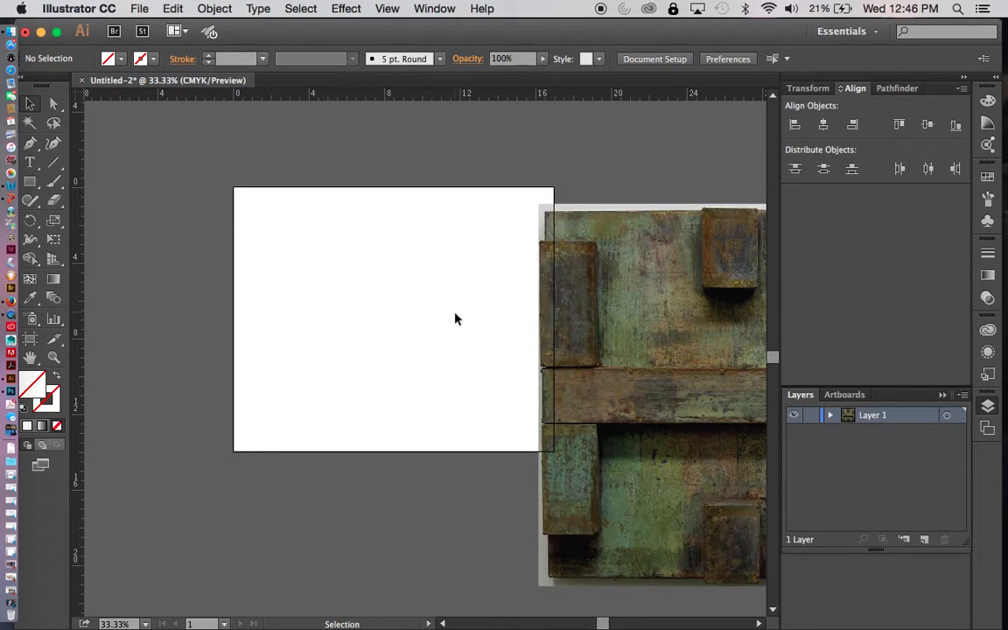
Step: Choose the Rectangle tool and set its fill color to white
click(32, 185)
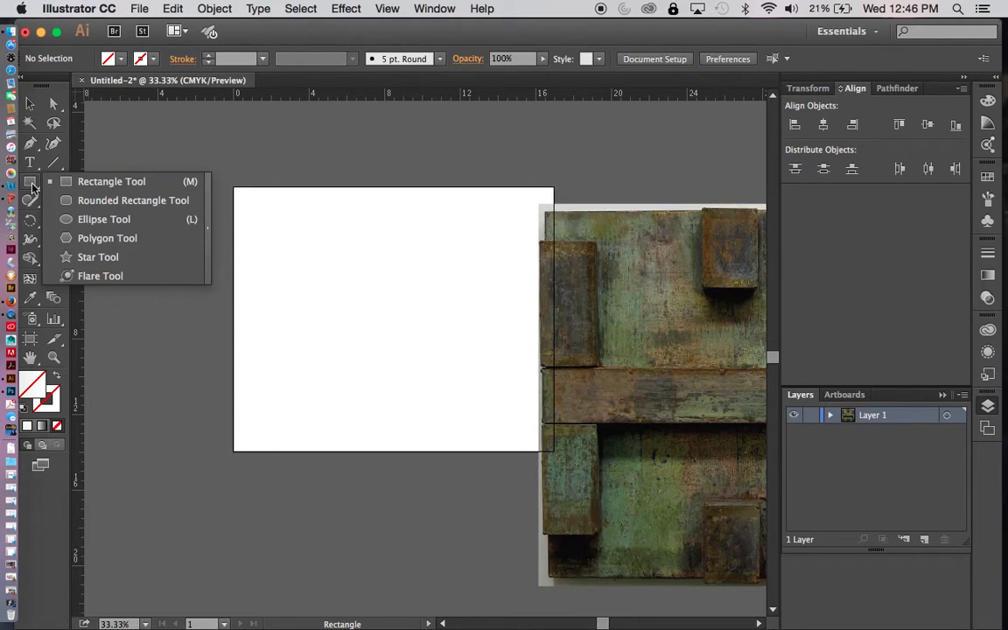
click(96, 183)
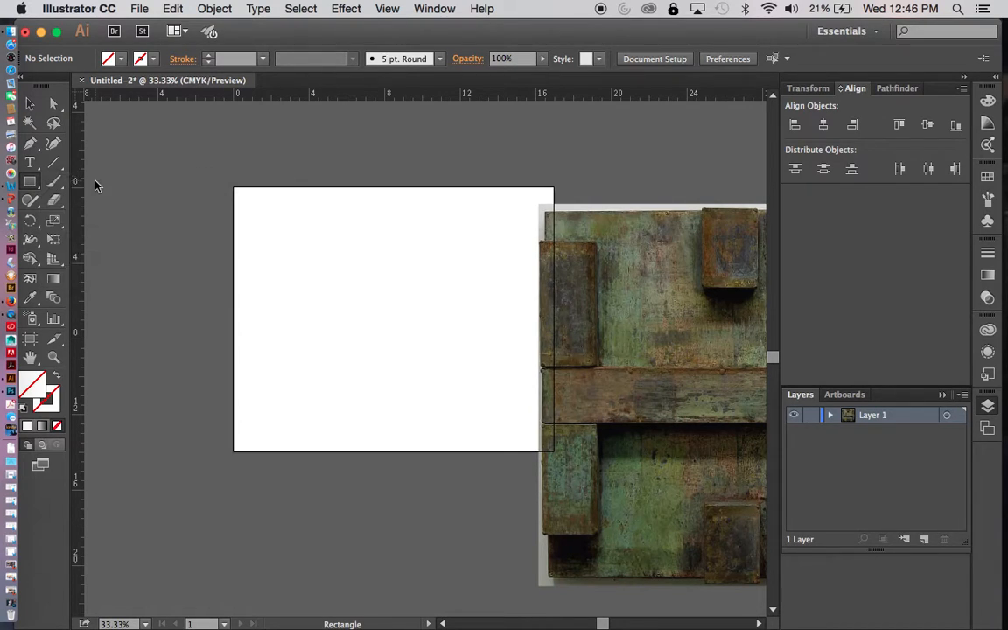
click(123, 63)
click(51, 86)
click(119, 232)
Step: Set the stroke color to black, and change it back to no stroke
click(137, 53)
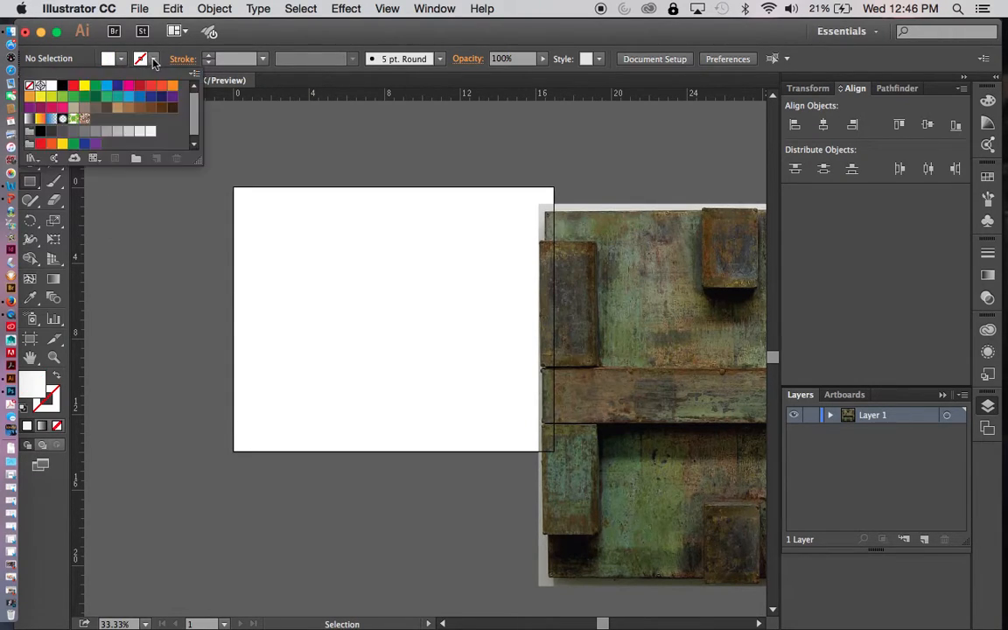
click(61, 84)
click(147, 206)
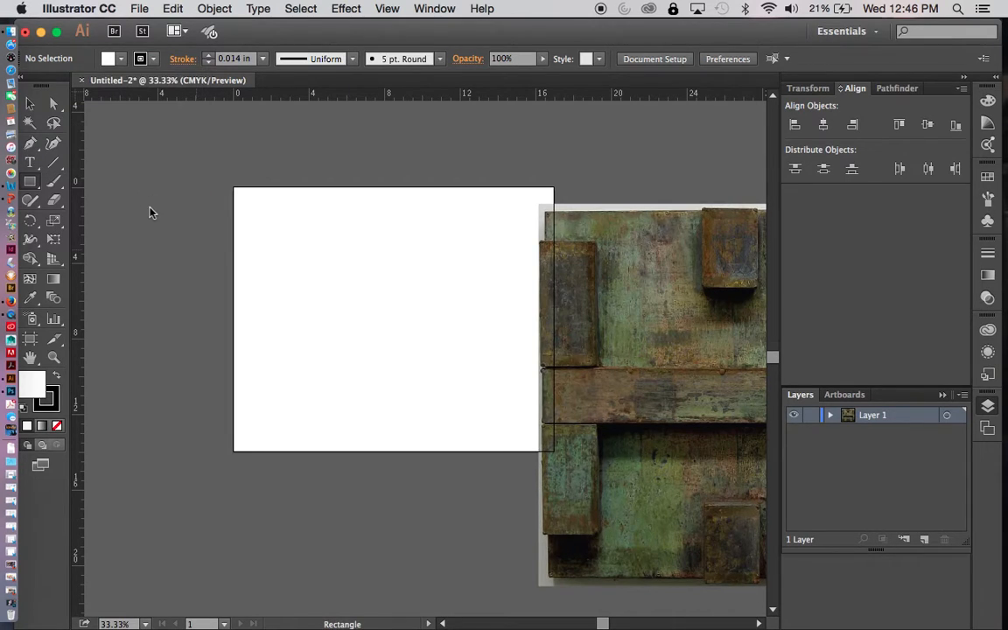
click(140, 58)
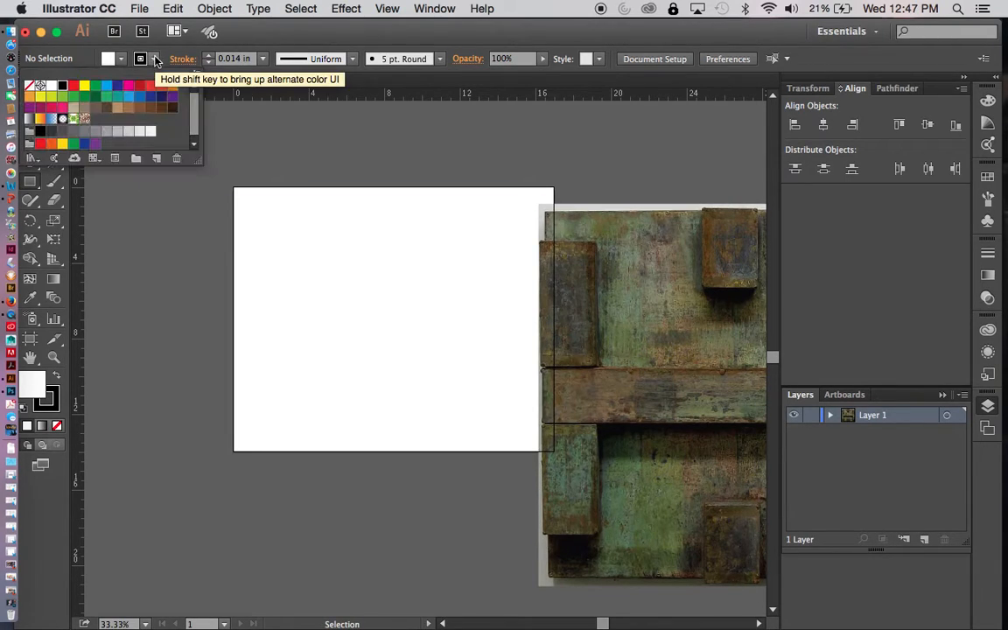
click(30, 88)
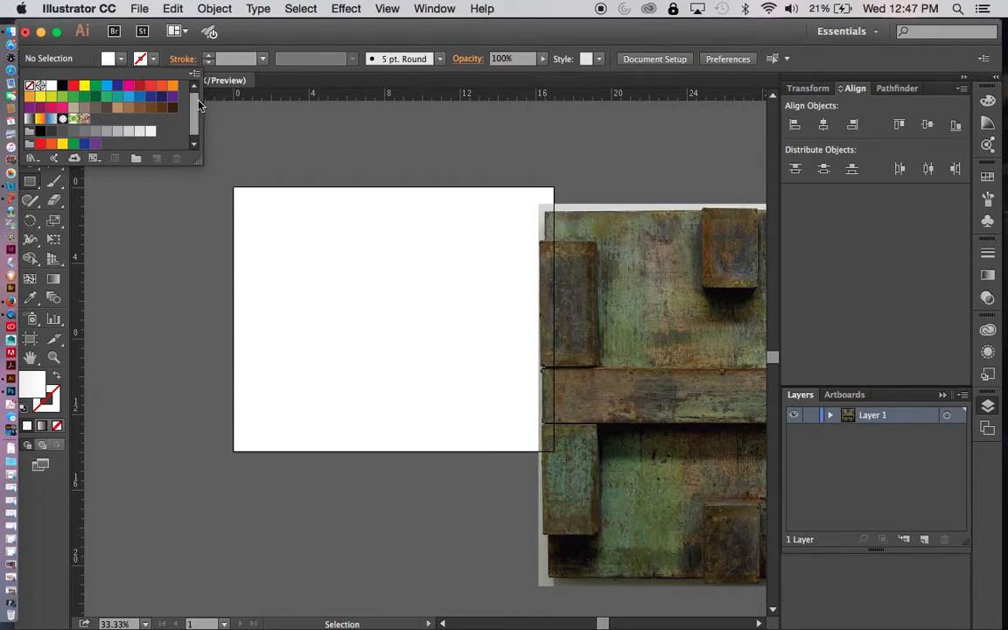
click(197, 227)
Step: Draw a white rectangle without a stroke that covers the artboard from its upper-left to its lower-right corner
key(v)
click(34, 182)
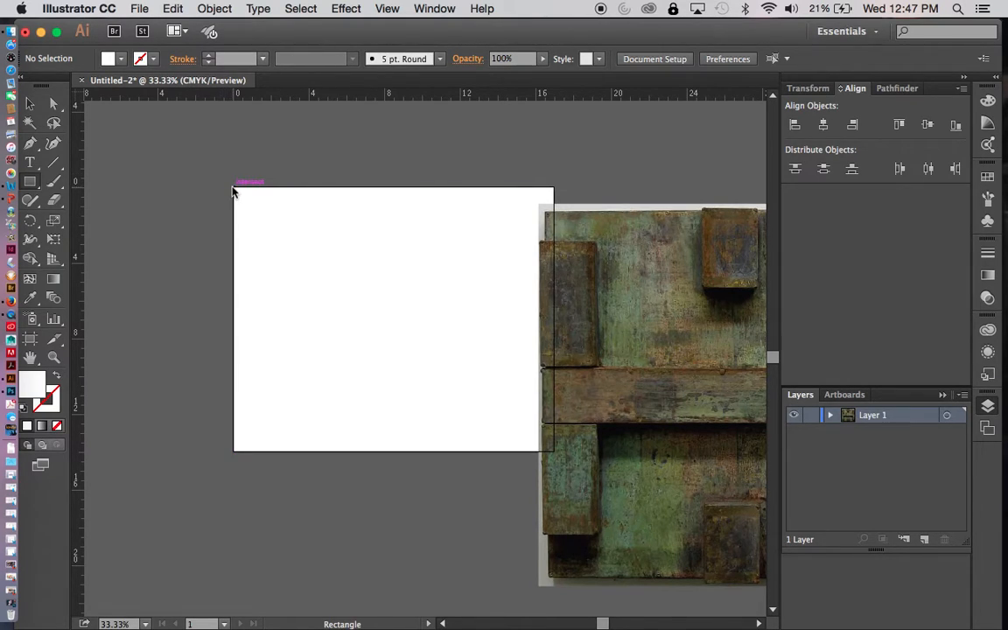
mouse_move(234, 190)
mouse_down()
mouse_move(463, 371)
mouse_move(533, 447)
mouse_move(554, 450)
mouse_up()
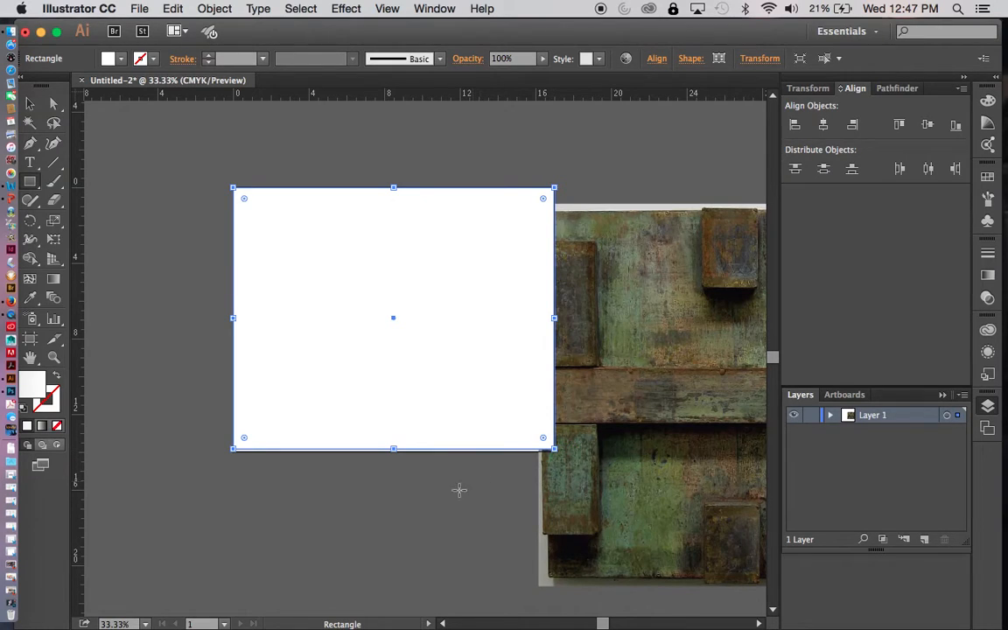
click(451, 515)
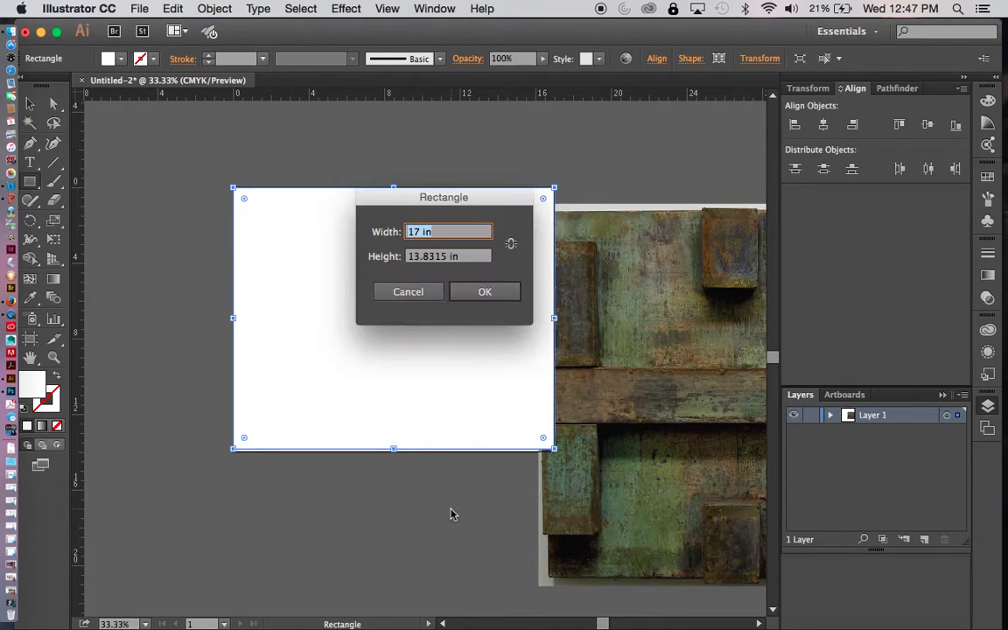
click(420, 295)
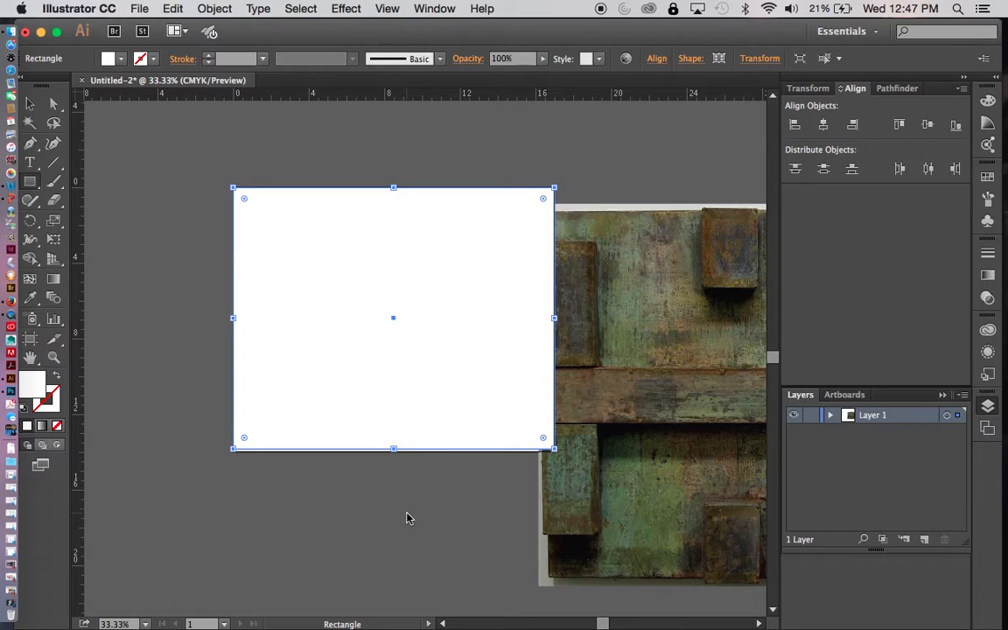
key(v)
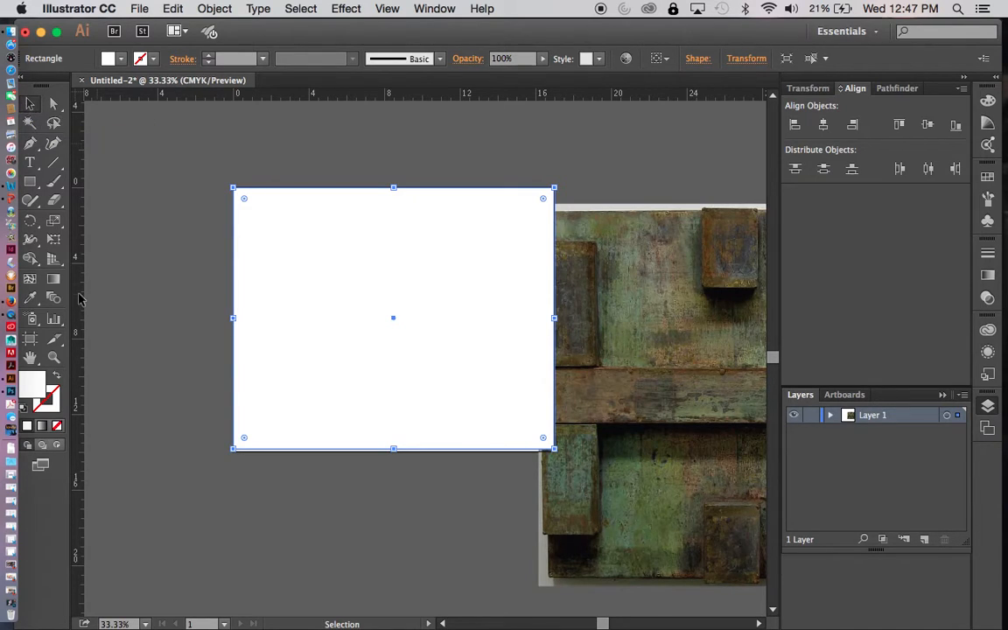
click(648, 477)
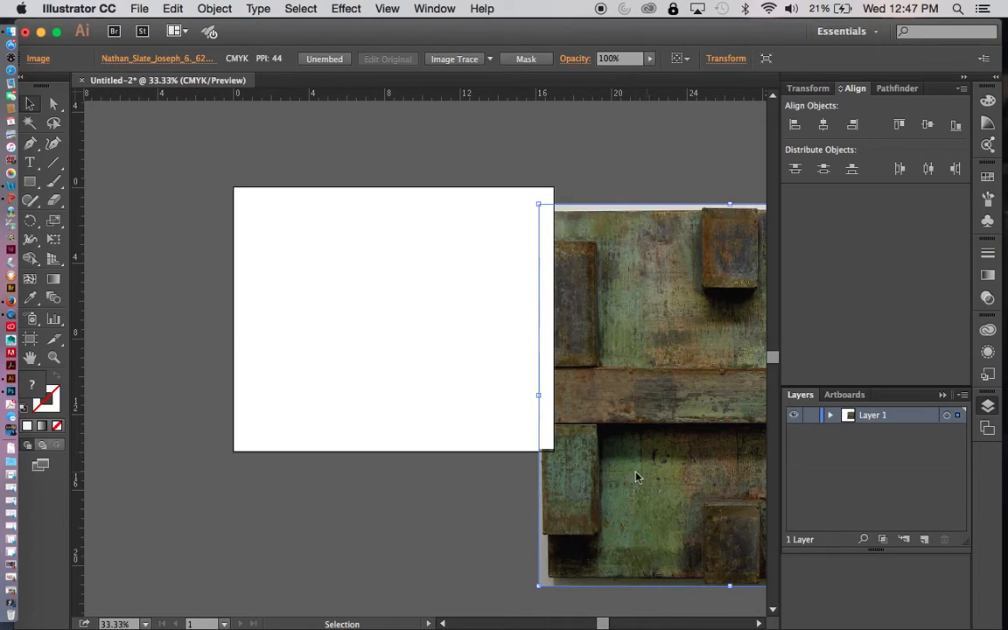
click(472, 518)
Step: Extend the white rectangle's lower edge to meet the lower edge of the artboard
click(447, 392)
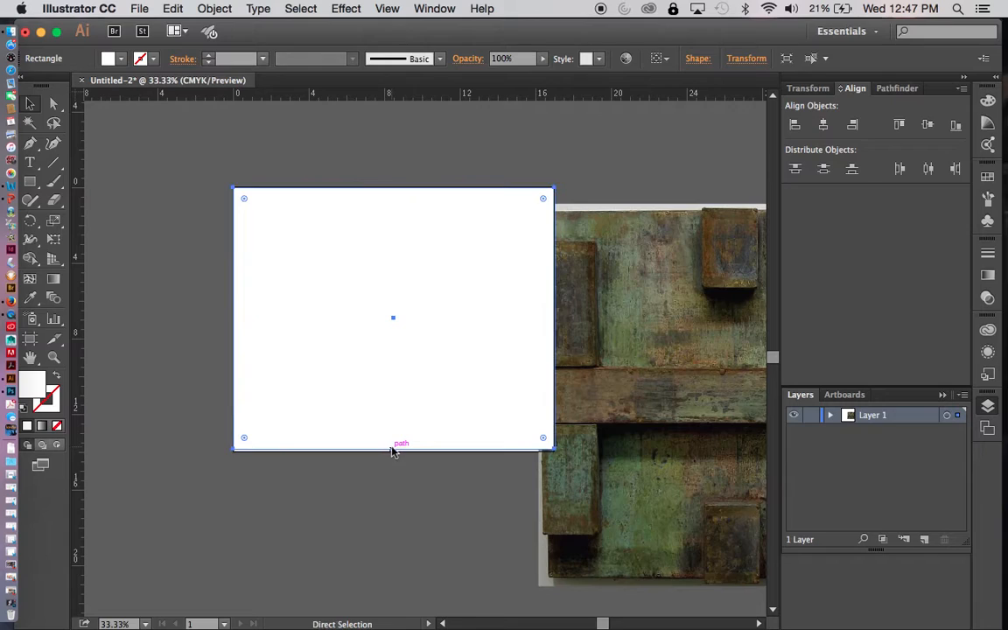
key(super+equal)
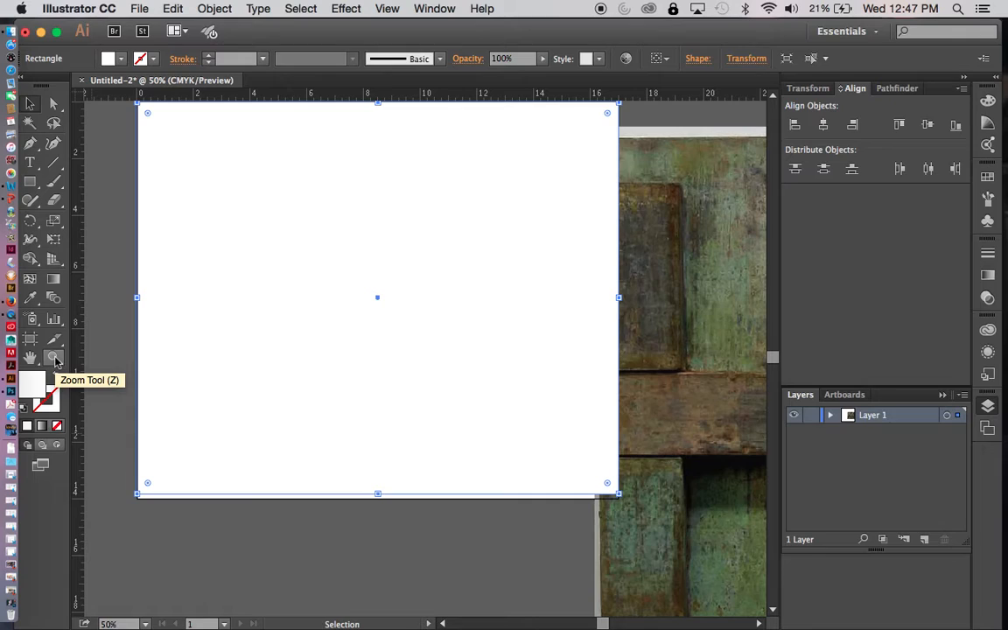
key(z)
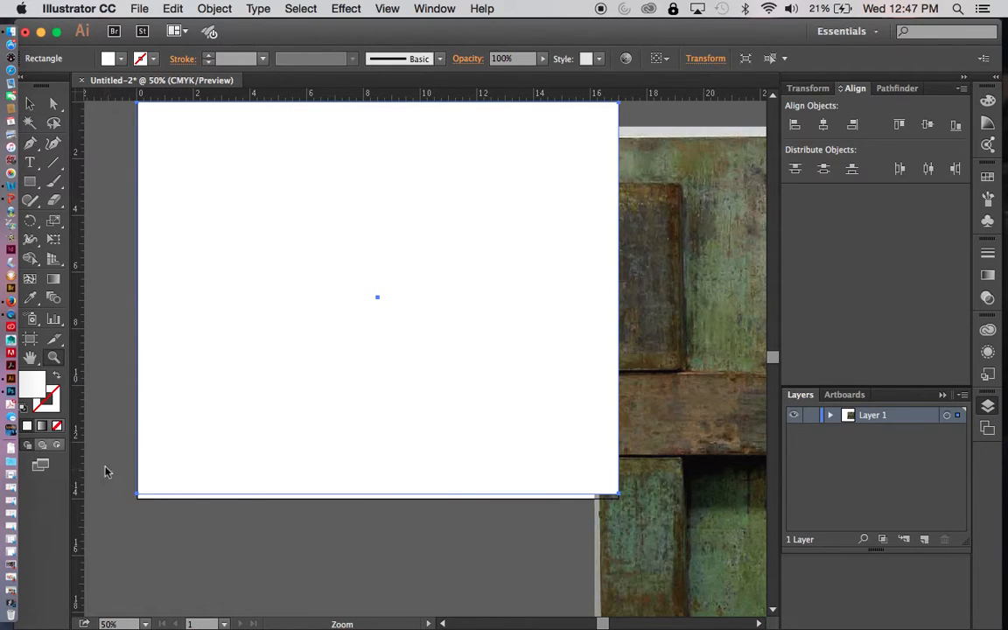
drag(97, 436, 651, 545)
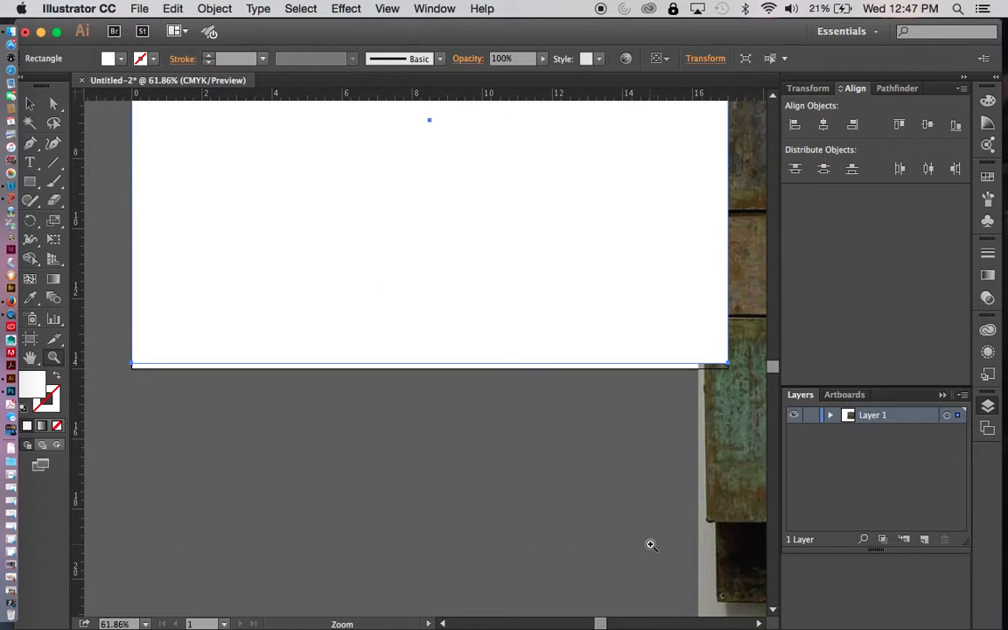
key(v)
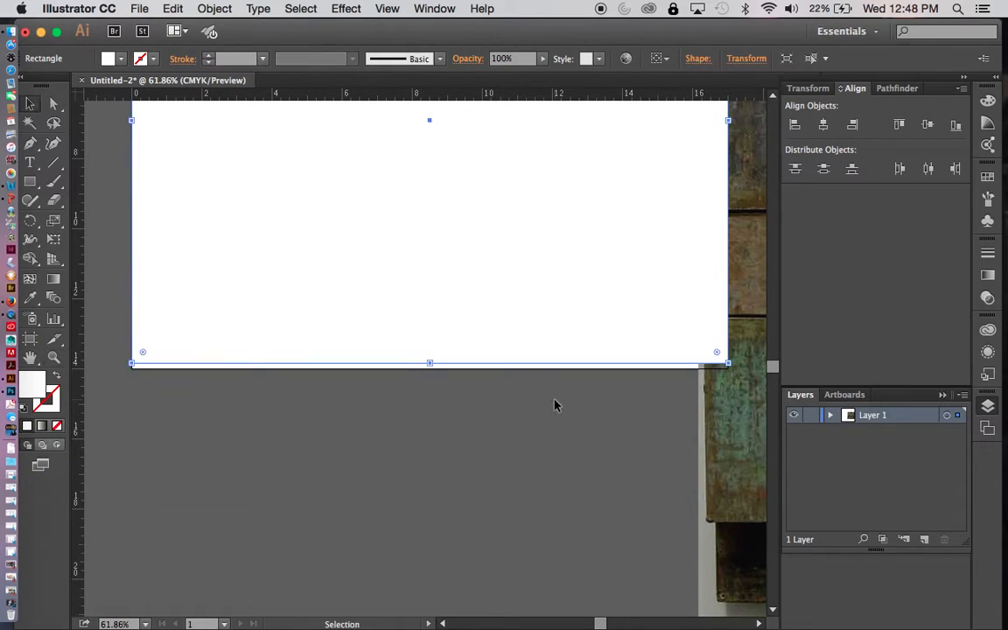
click(500, 432)
click(429, 330)
drag(430, 366, 431, 371)
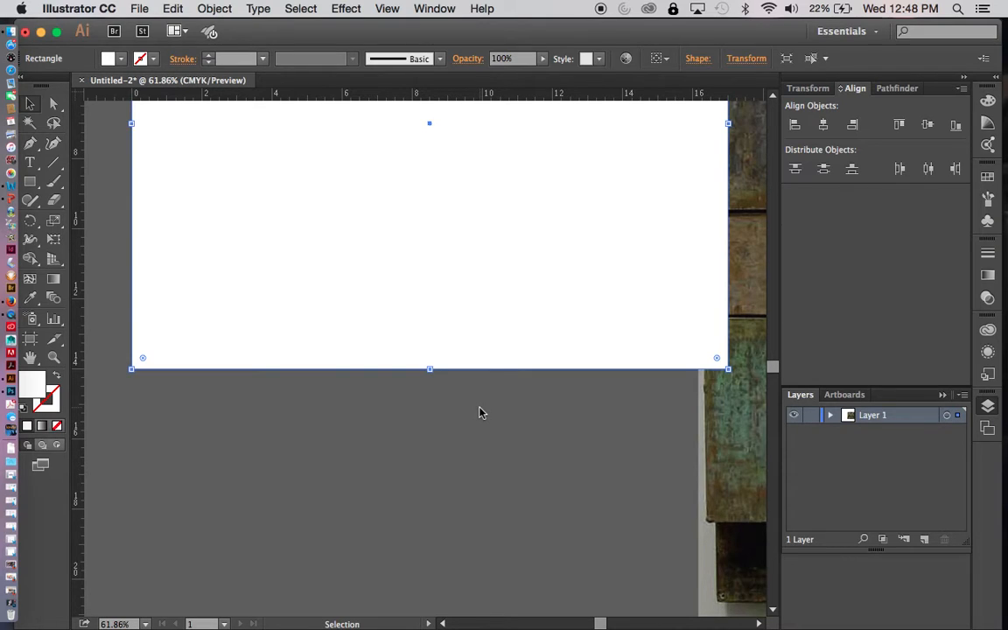
Step: Move the texture image back behind the white rectangle so it extends past the artboard on all sides
key(super+0)
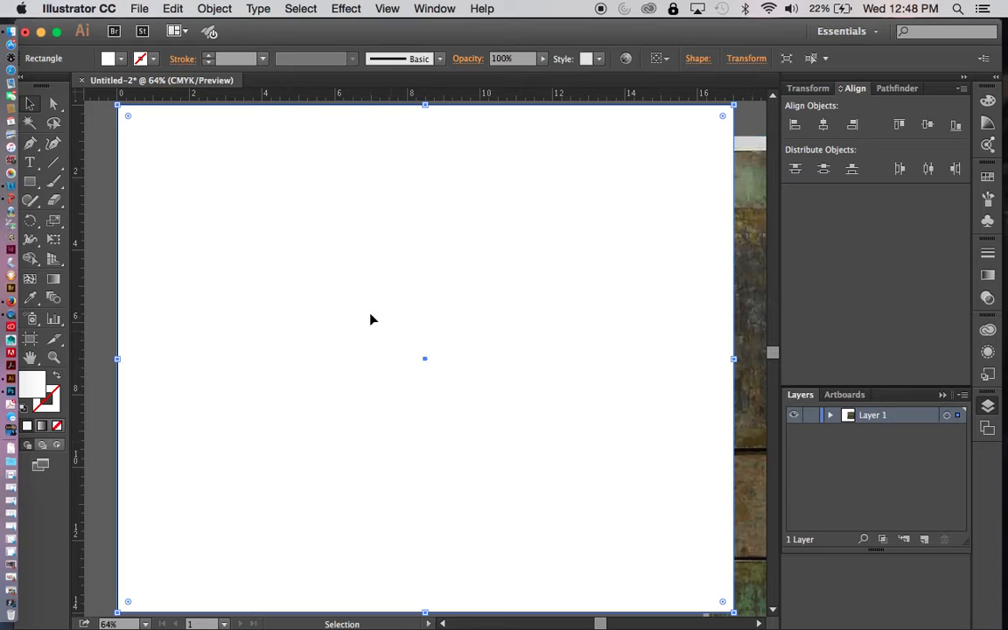
click(28, 104)
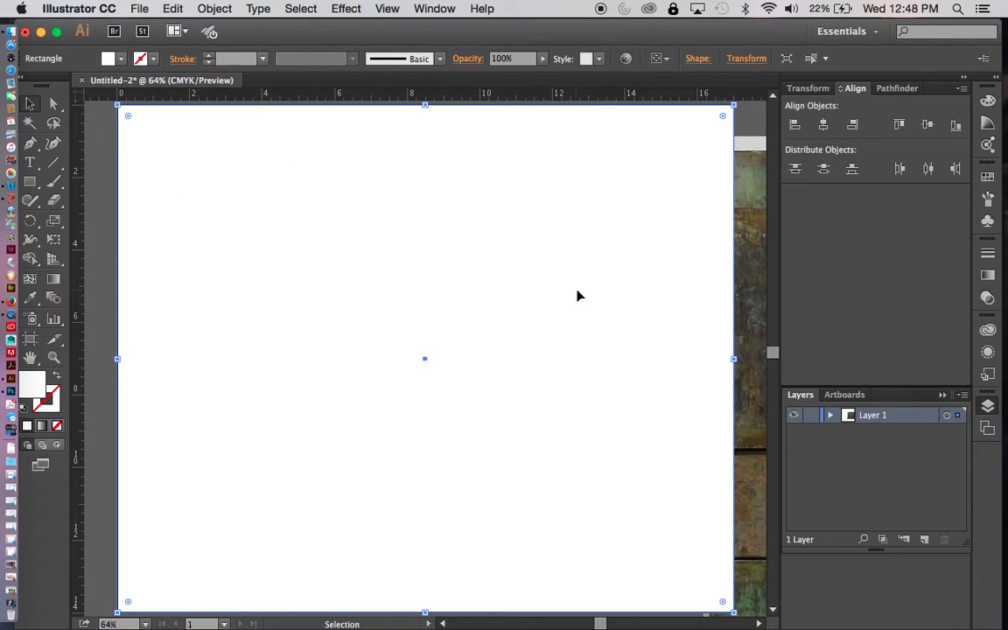
click(755, 407)
drag(755, 407, 156, 356)
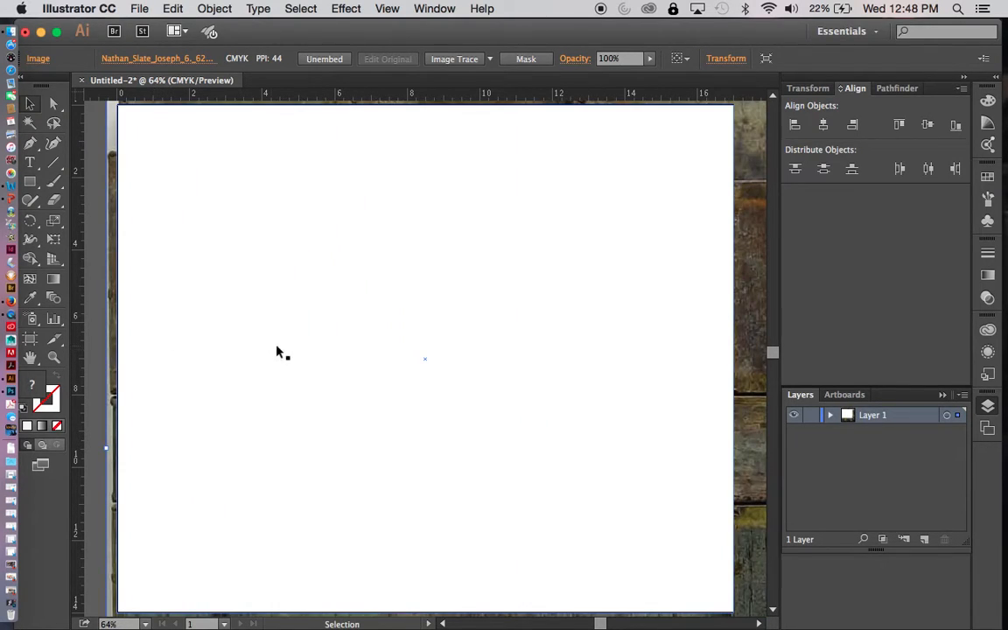
key(super+minus)
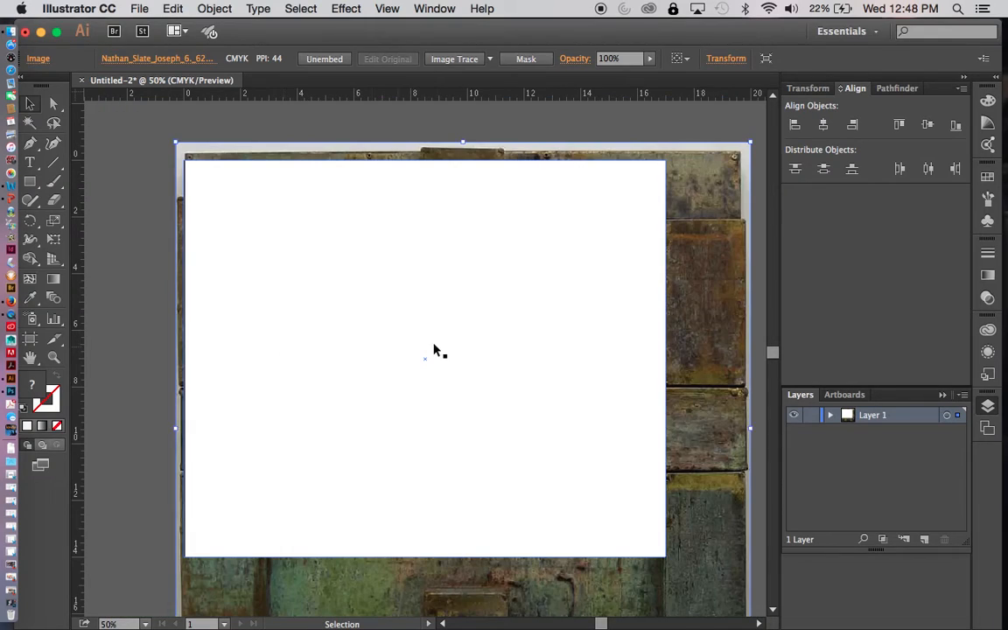
drag(709, 456, 677, 438)
key(super+minus)
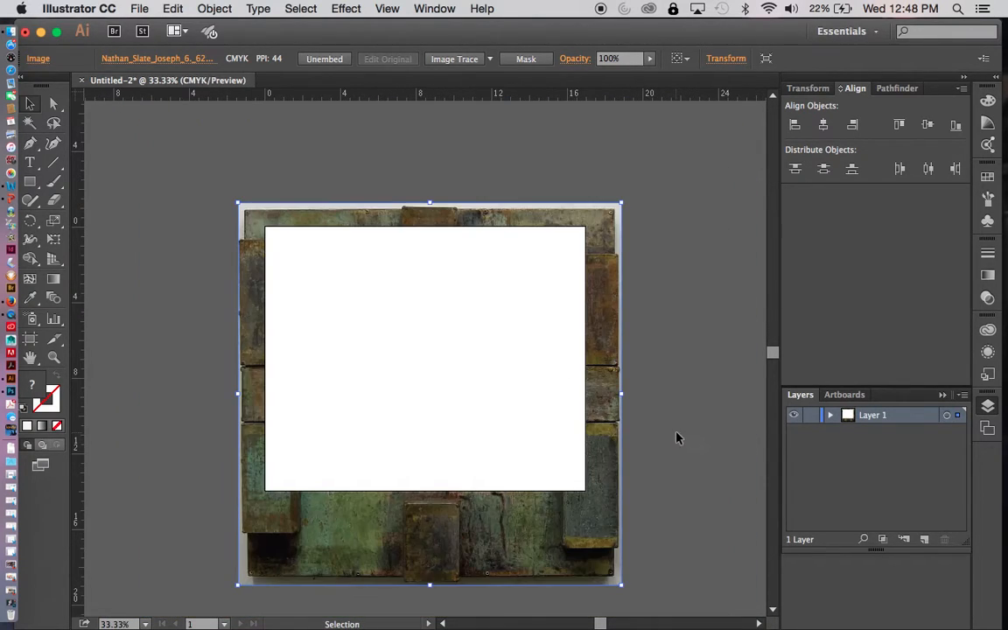
Step: Scale the image down proportionally to about 18 × 18 in, keep it centered behind the rectangle, and deselect it
drag(621, 588, 569, 515)
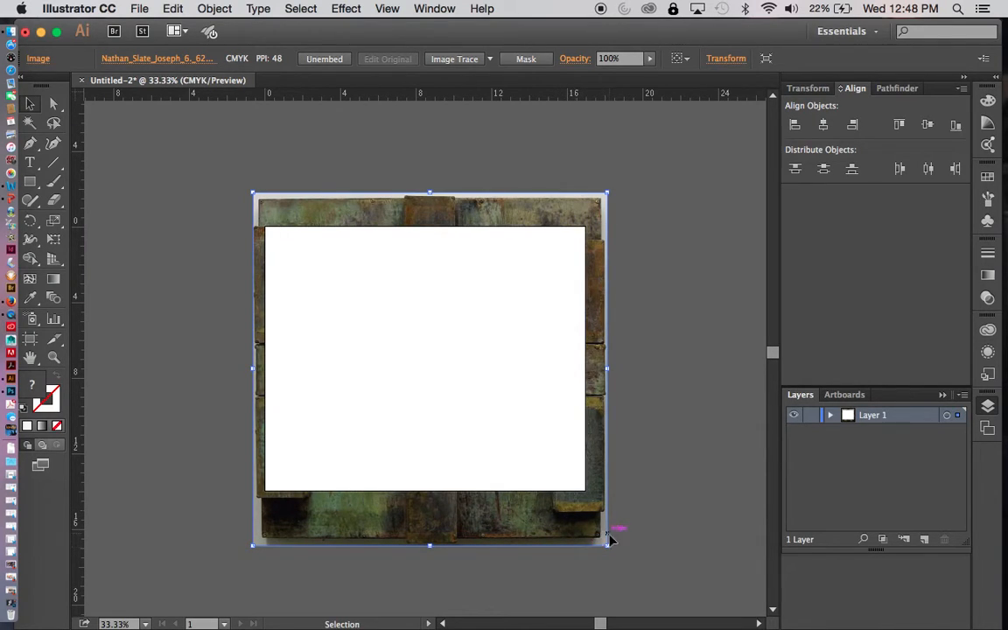
drag(610, 548, 594, 549)
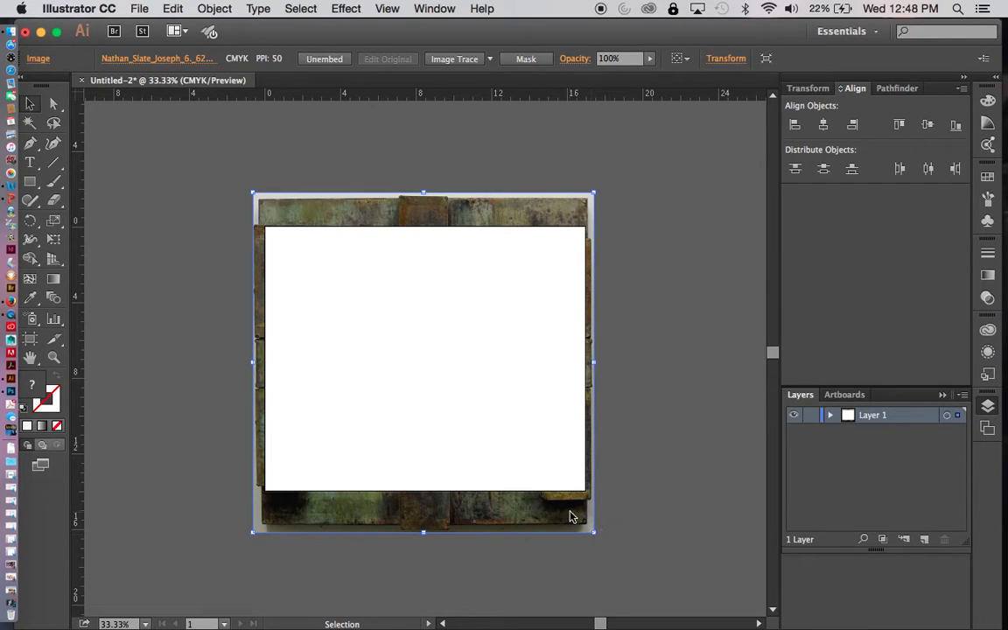
drag(575, 516, 576, 515)
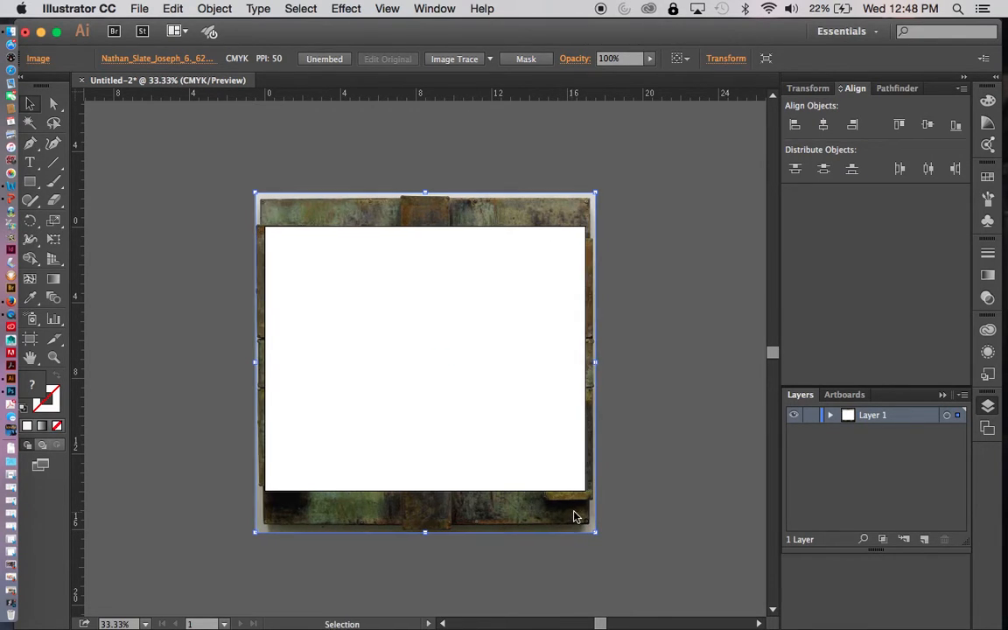
click(682, 534)
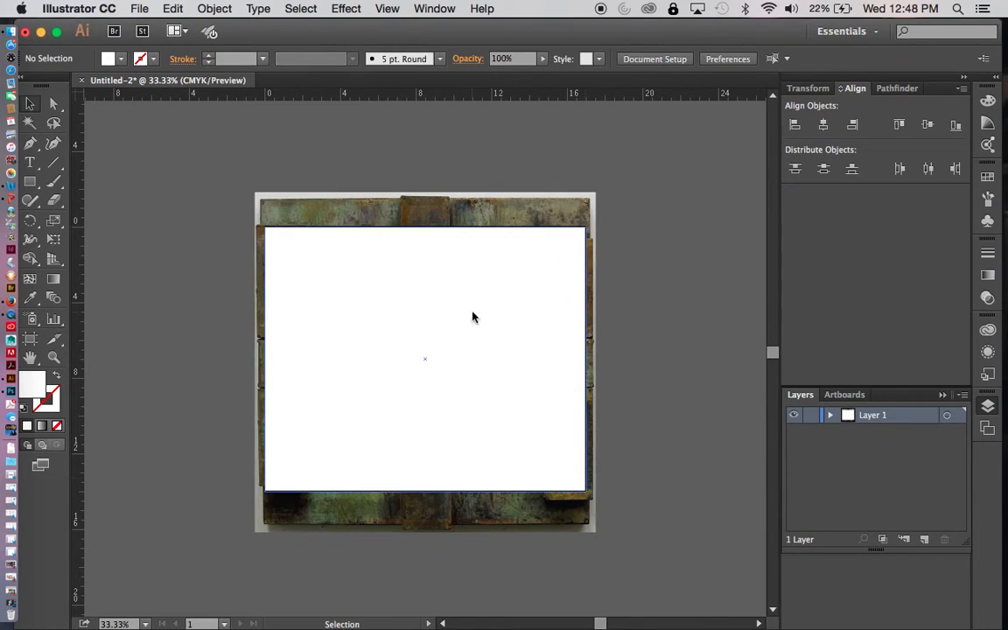
Step: Select the white rectangle and the image separately and both together, clearing the selection each time
click(397, 320)
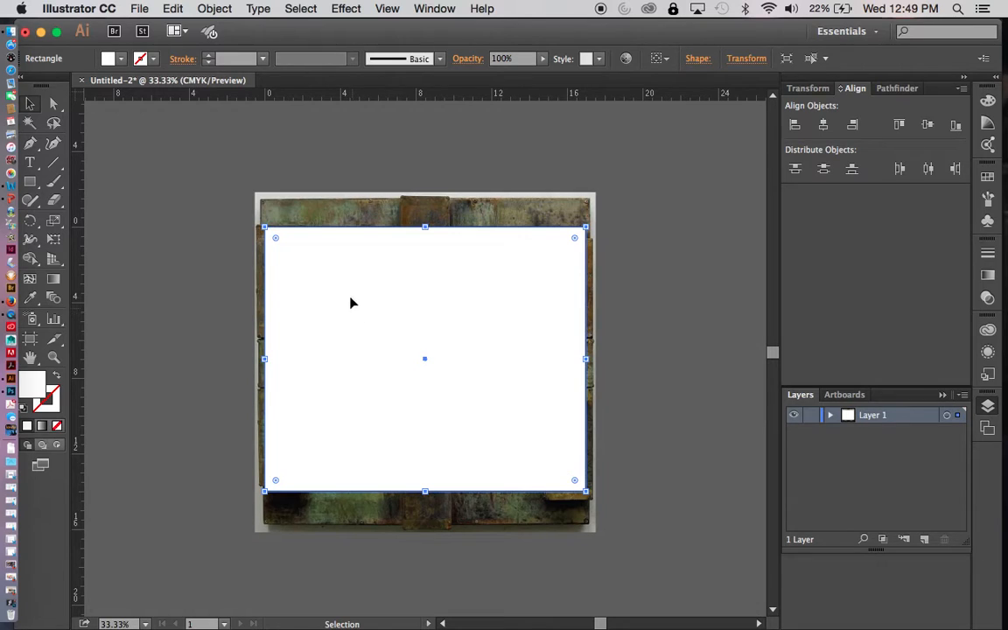
click(358, 207)
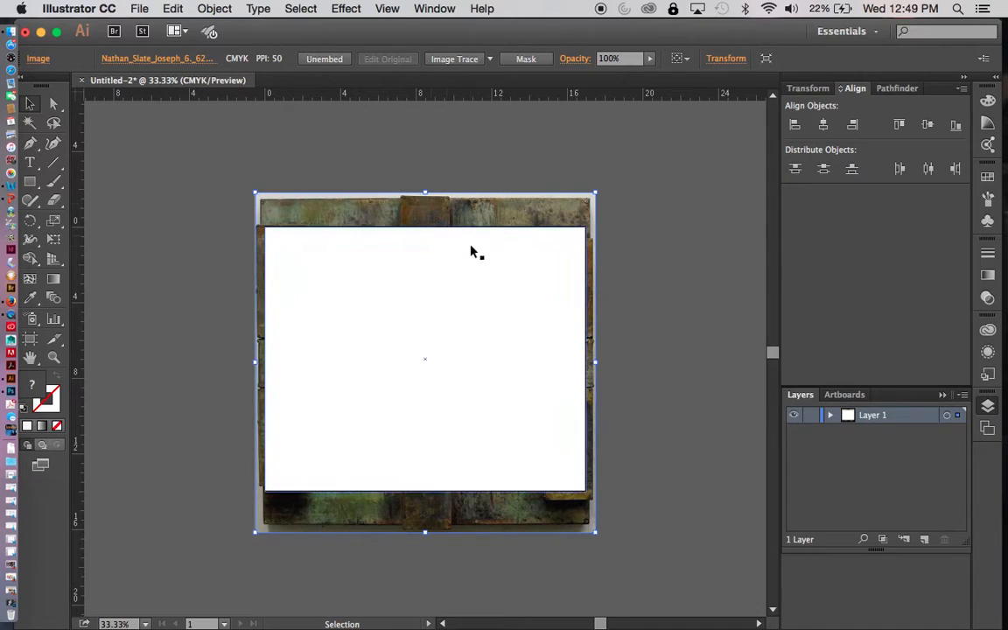
click(675, 299)
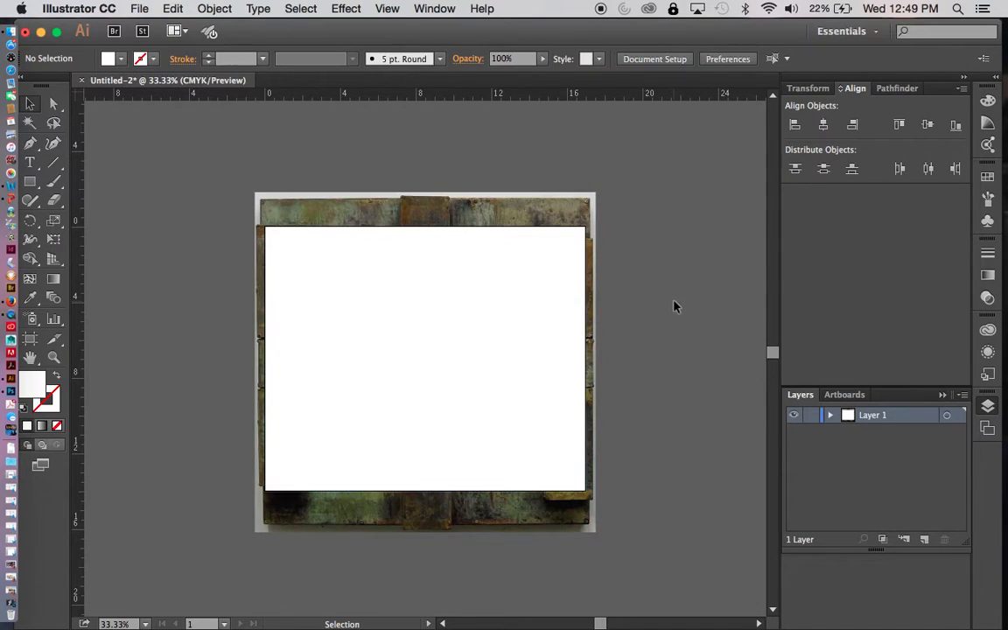
click(486, 332)
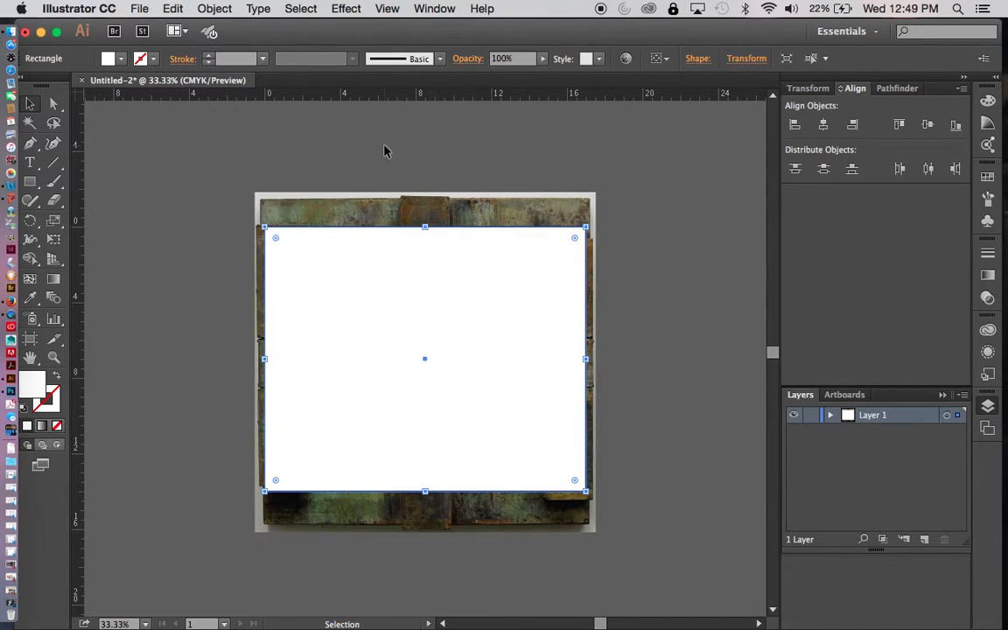
shift+click(390, 204)
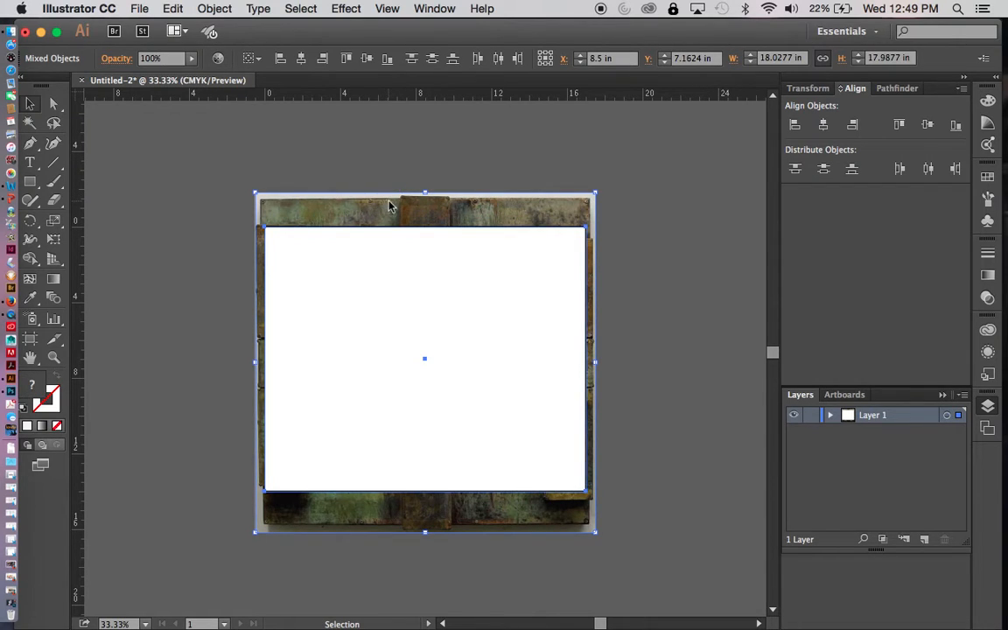
click(642, 215)
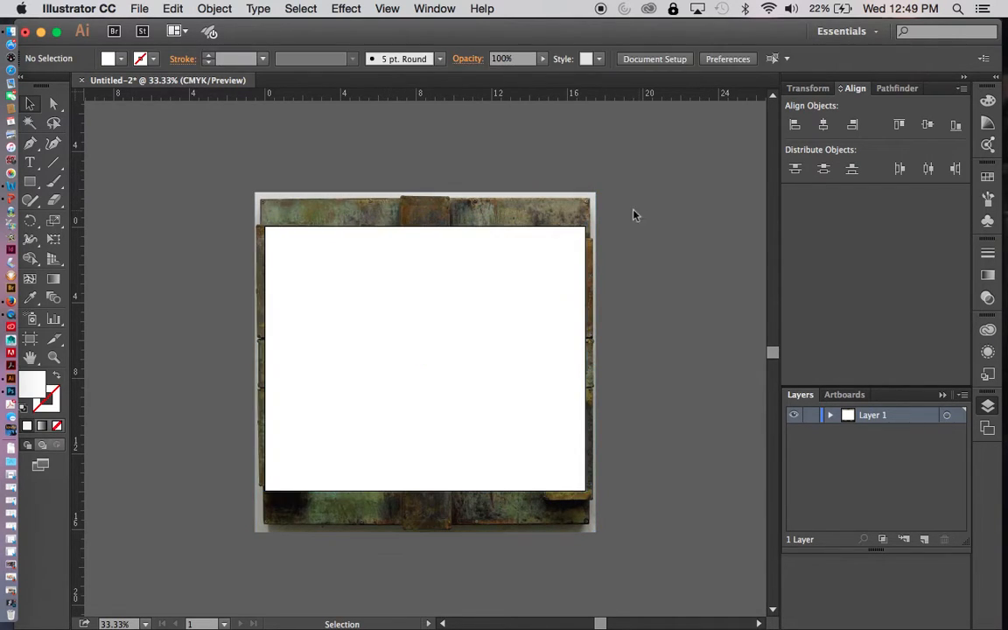
click(546, 282)
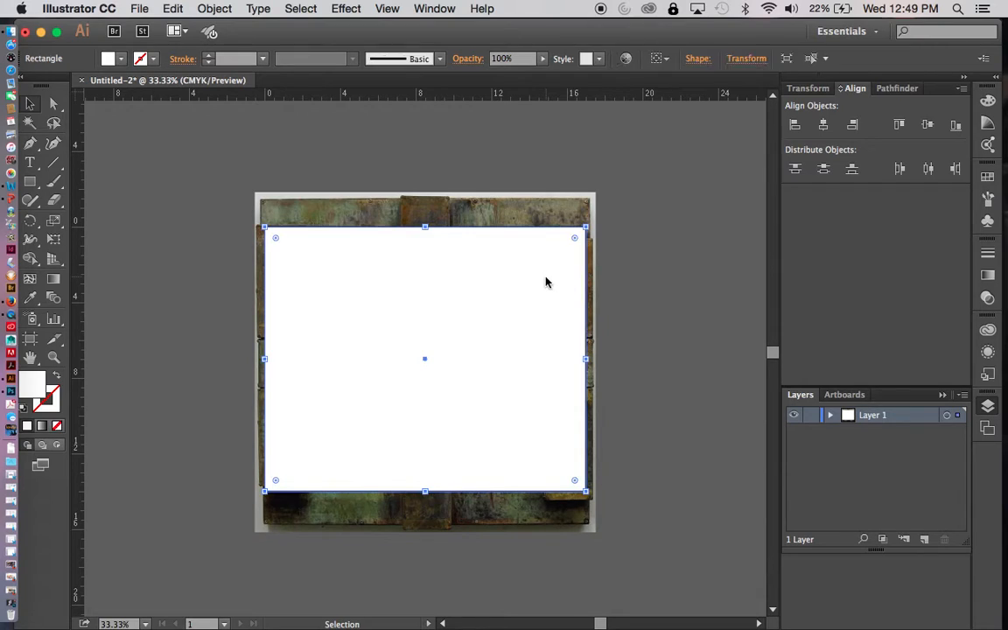
shift+click(540, 210)
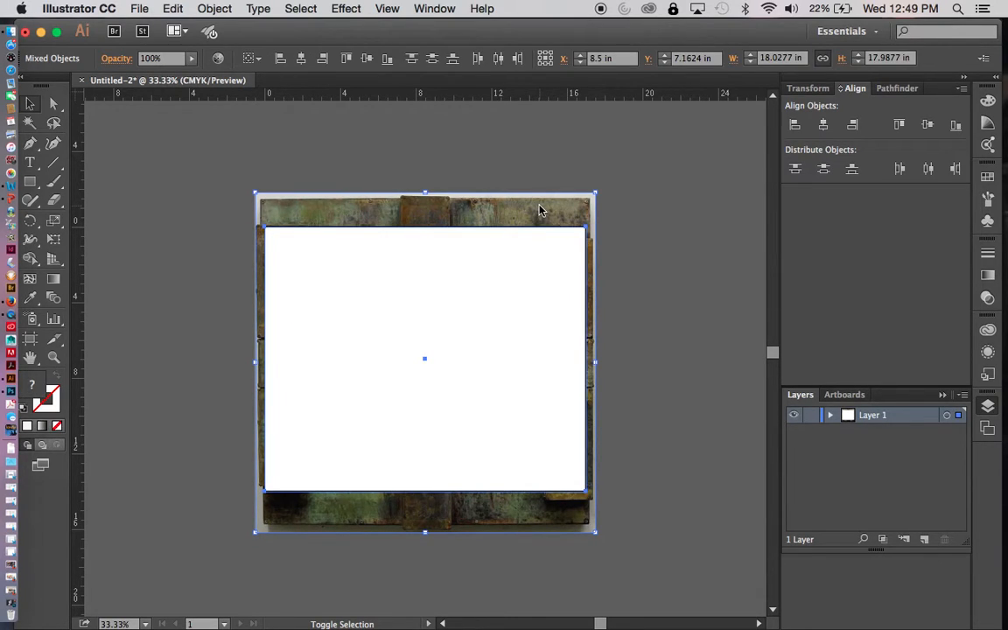
click(675, 281)
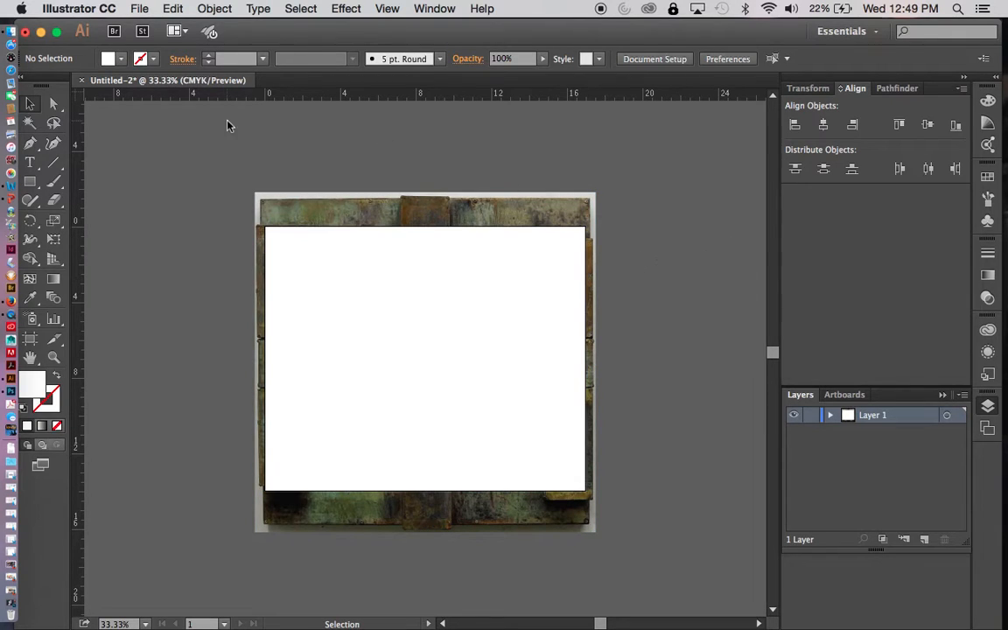
Step: Select the rectangle and the image together, make a clipping mask from them, and deselect the clipped group
click(32, 102)
drag(290, 253, 291, 253)
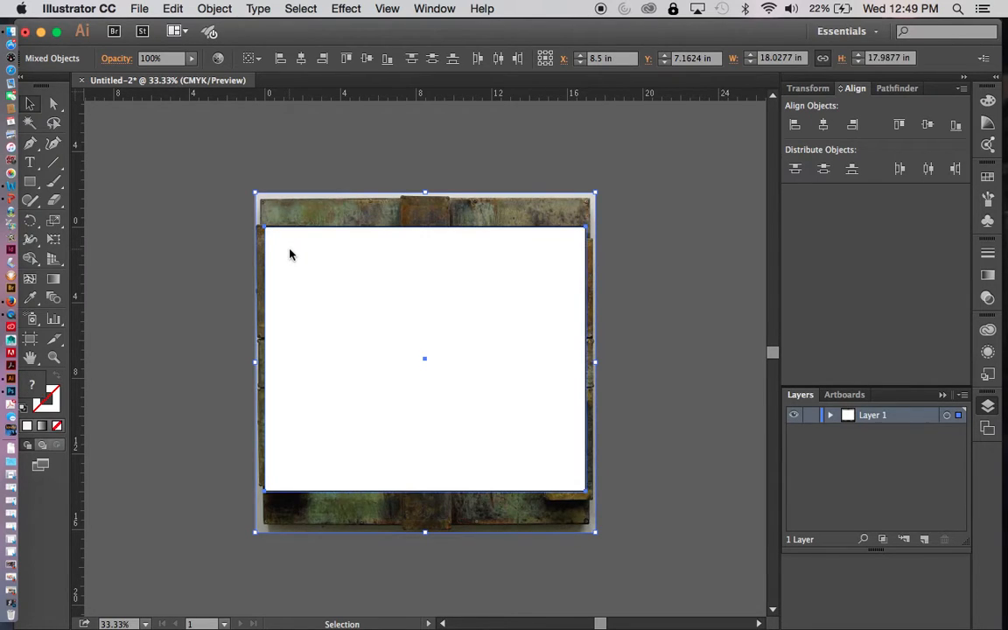
right_click(631, 253)
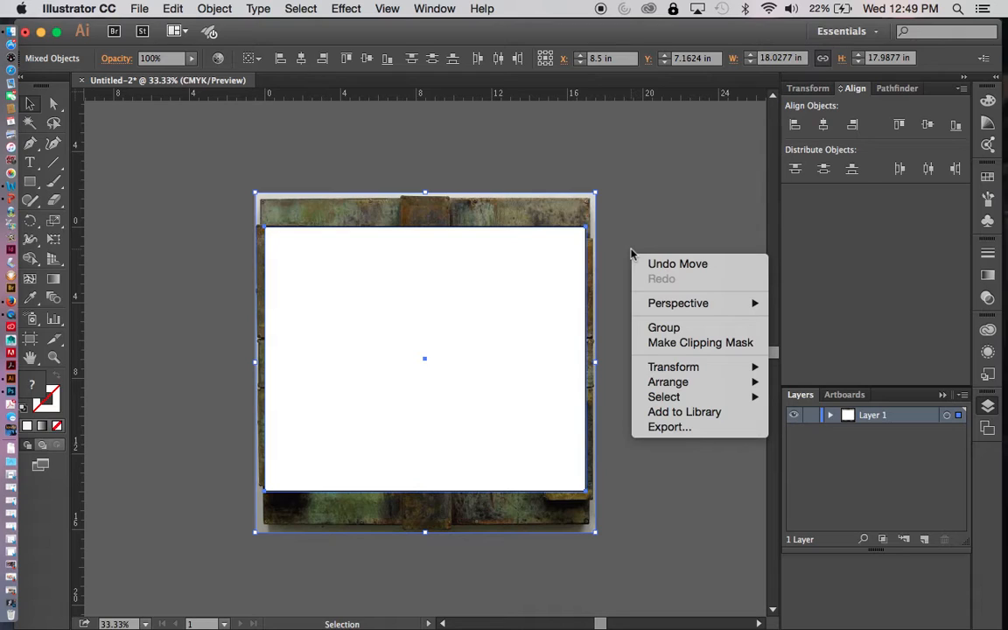
click(700, 342)
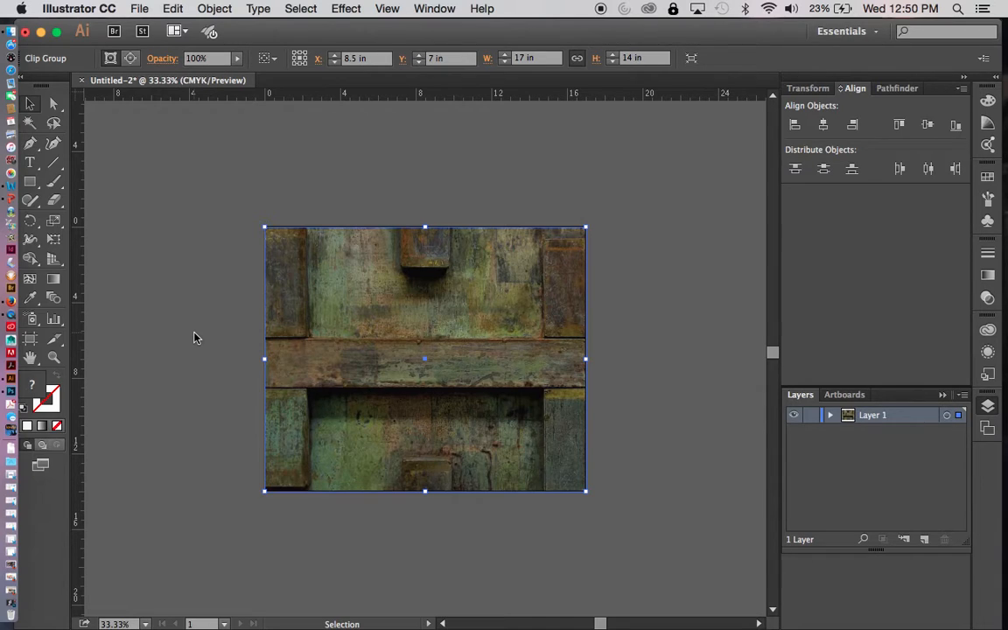
click(625, 374)
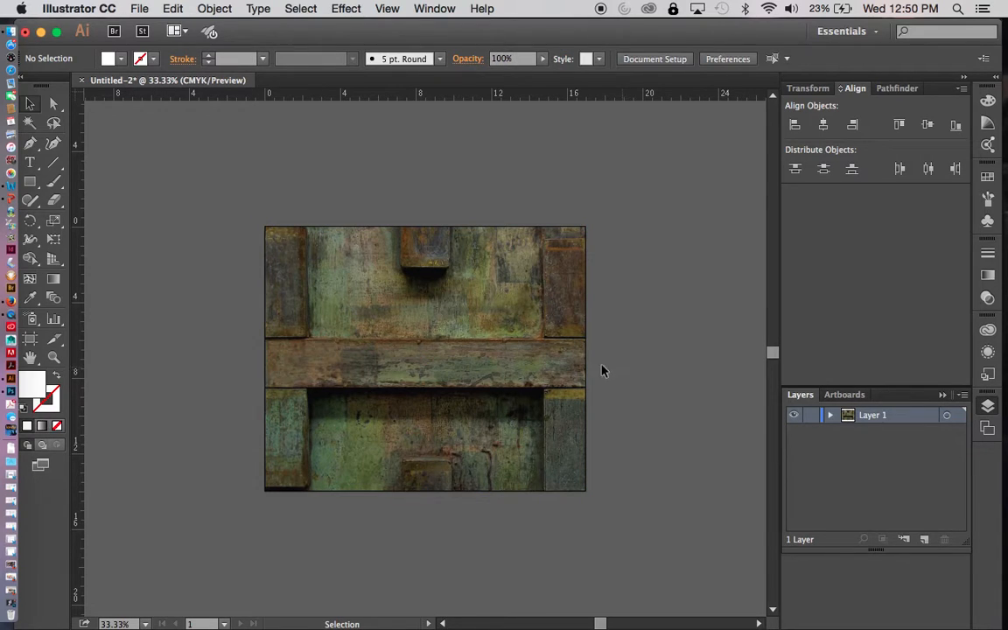
click(540, 371)
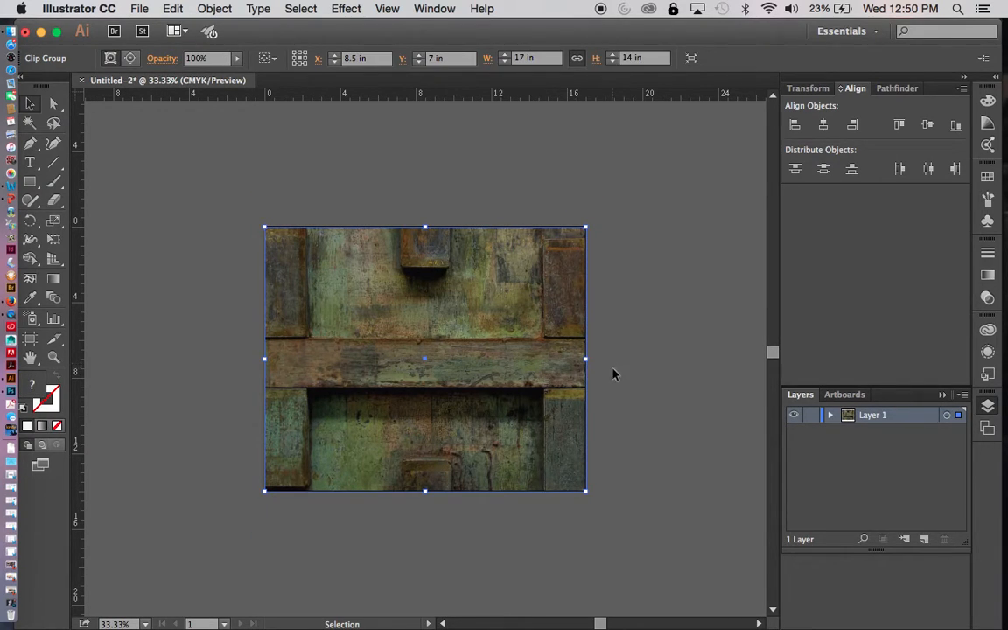
click(621, 394)
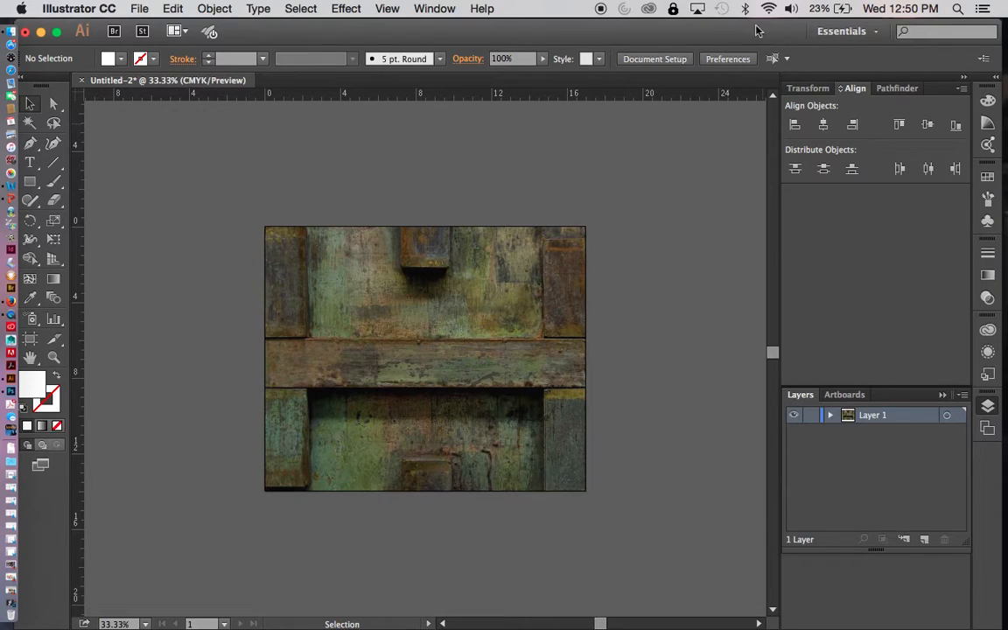
Step: Place the Beauty_Papers JPG from the Desktop on the artboard and align it with the artboard's top-left corner
click(136, 10)
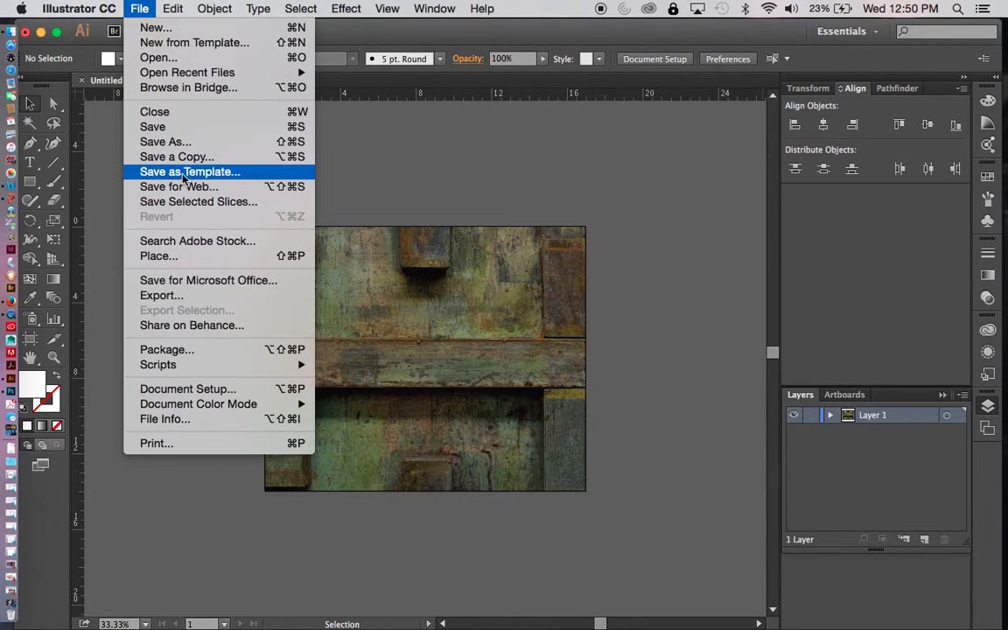
click(194, 256)
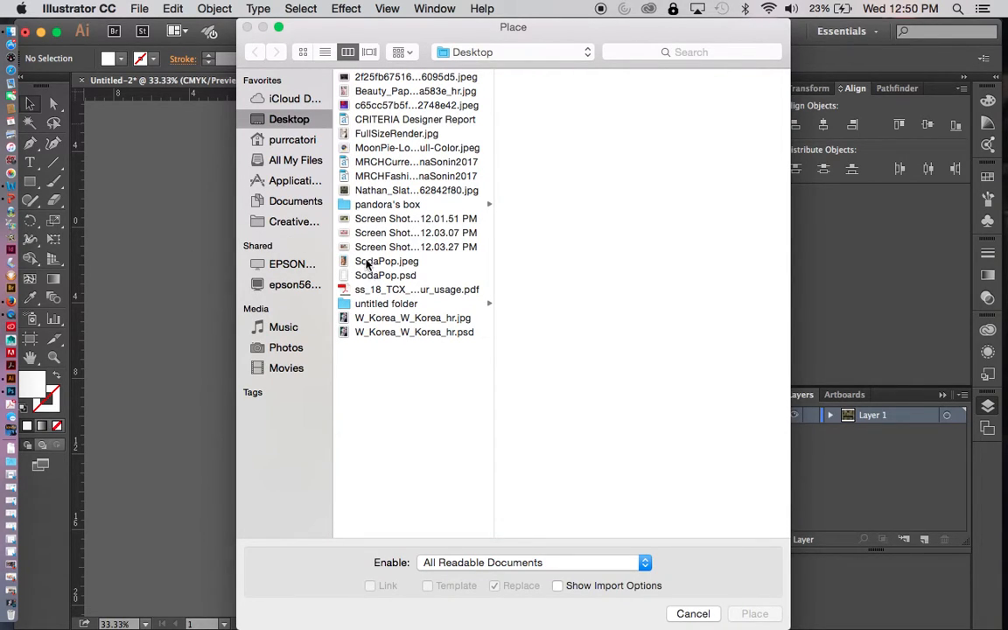
click(379, 91)
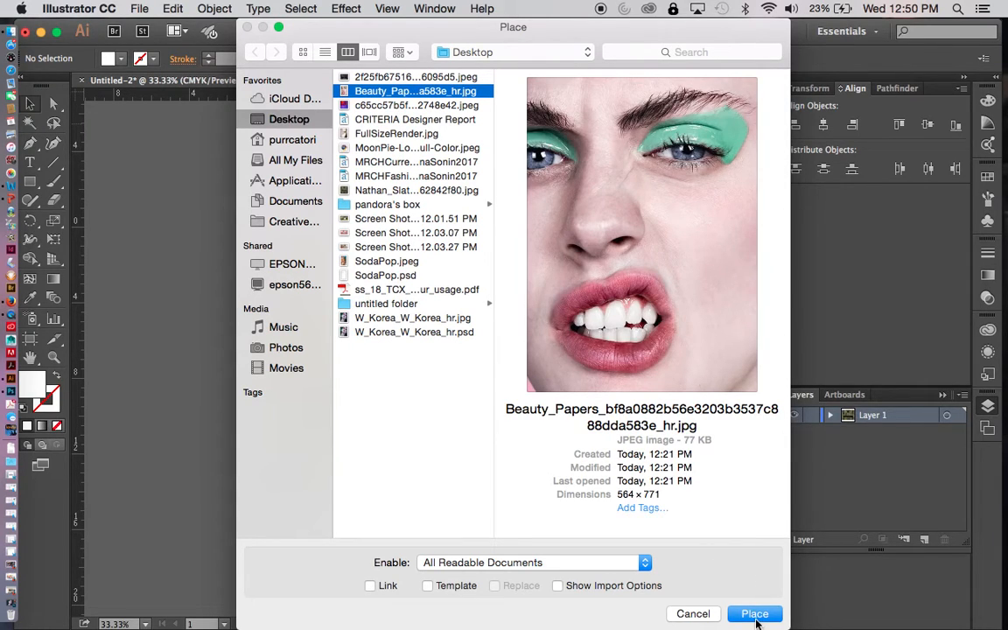
click(756, 613)
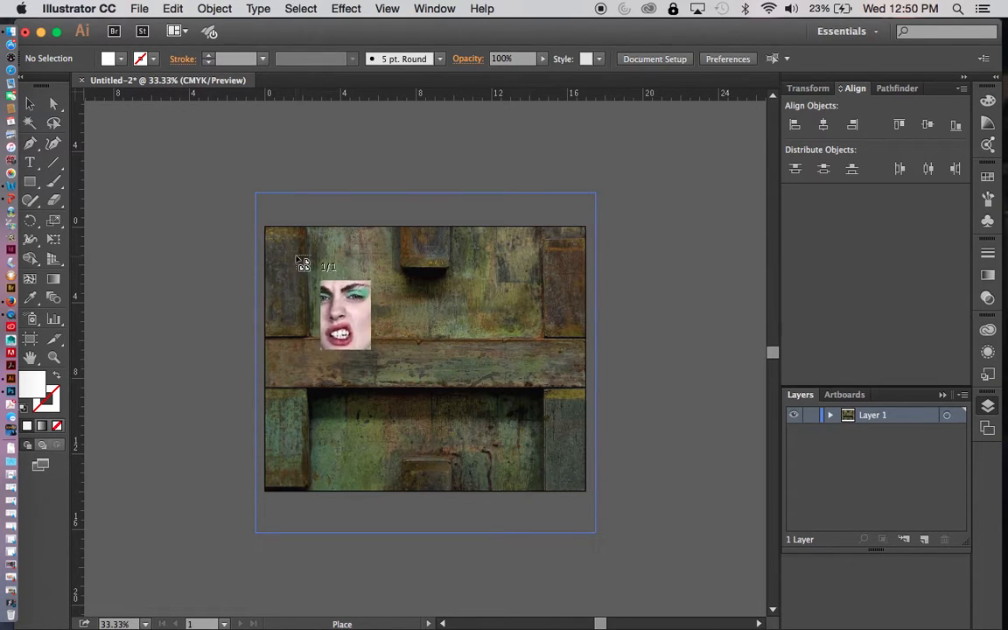
drag(294, 255, 457, 478)
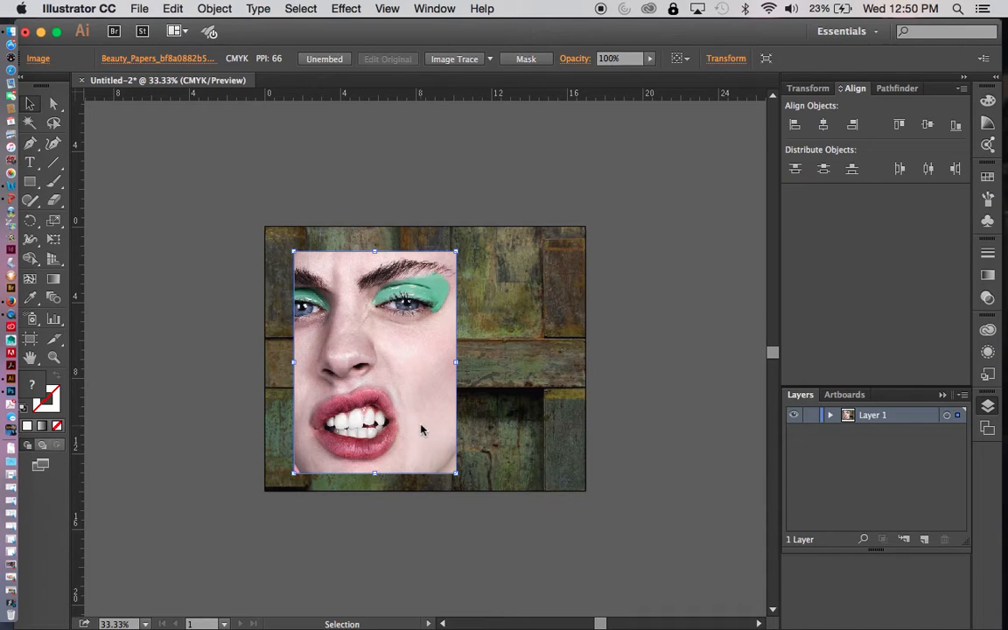
drag(421, 423, 393, 399)
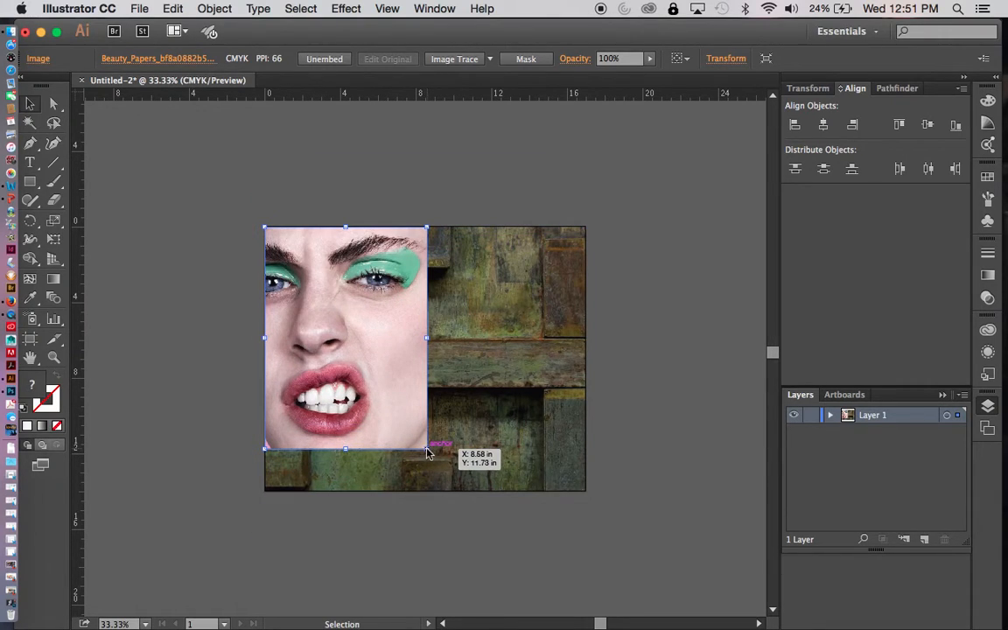
Step: Try resizing the placed face image, including without keeping its proportions, and undo the resizing
drag(428, 450, 466, 492)
key(super+z)
drag(428, 450, 401, 486)
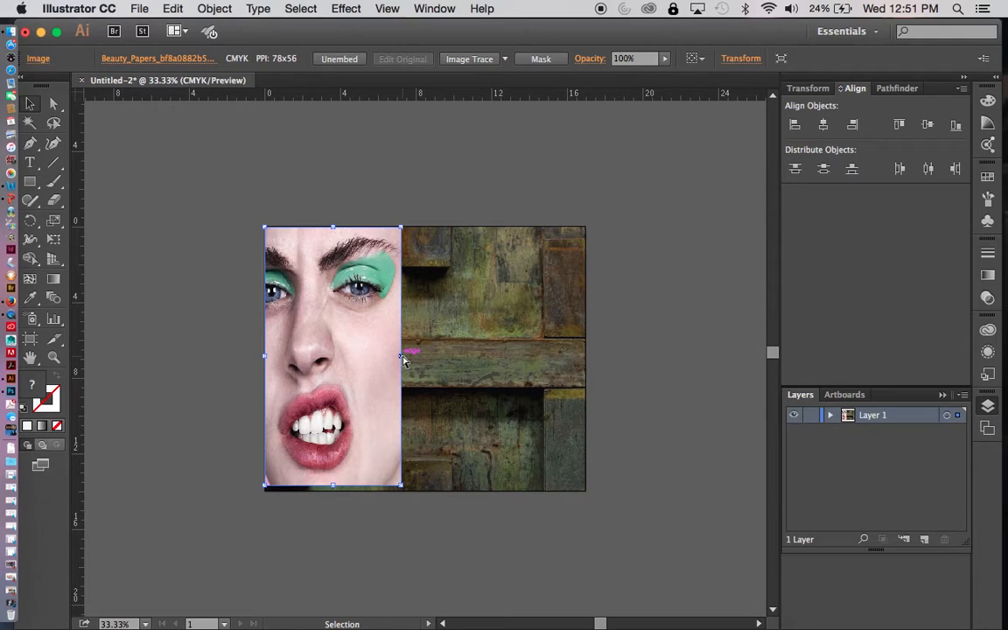
key(super+z)
key(super+z)
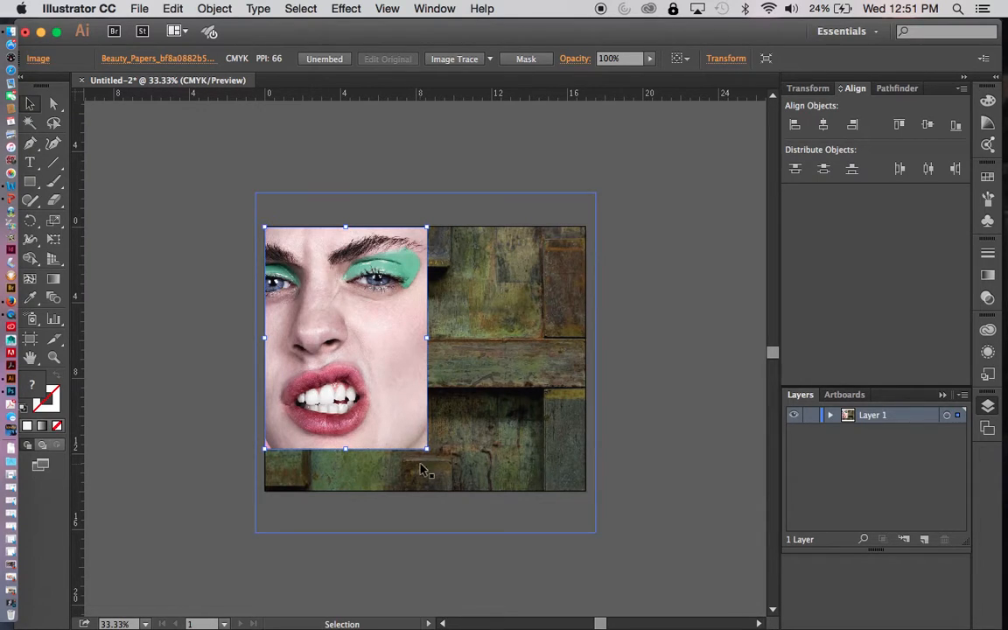
Step: Scale the face image up proportionally until it spans the artboard's full 14 in height, and deselect it
click(428, 545)
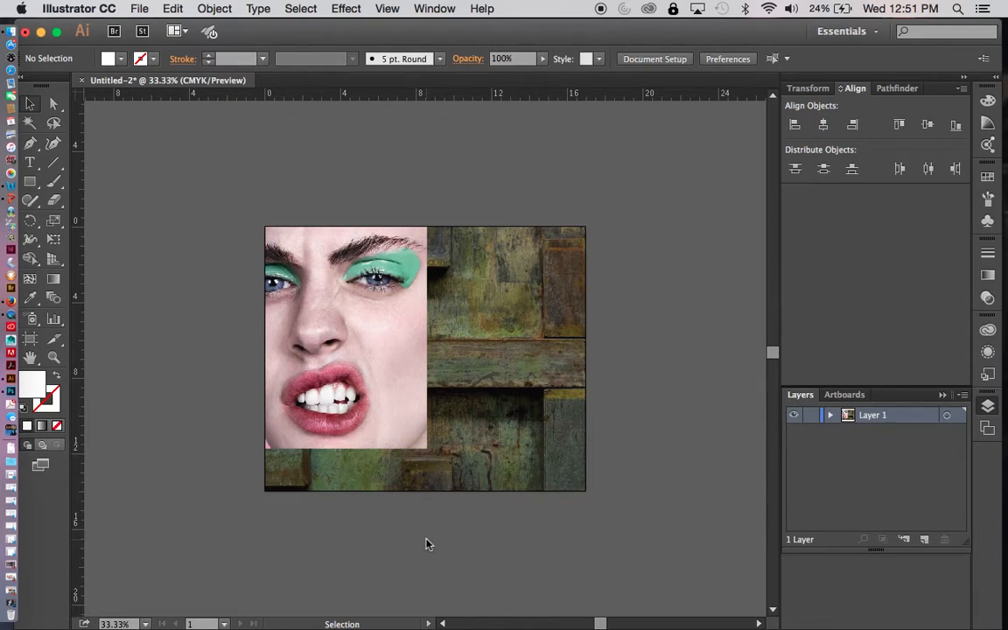
click(382, 399)
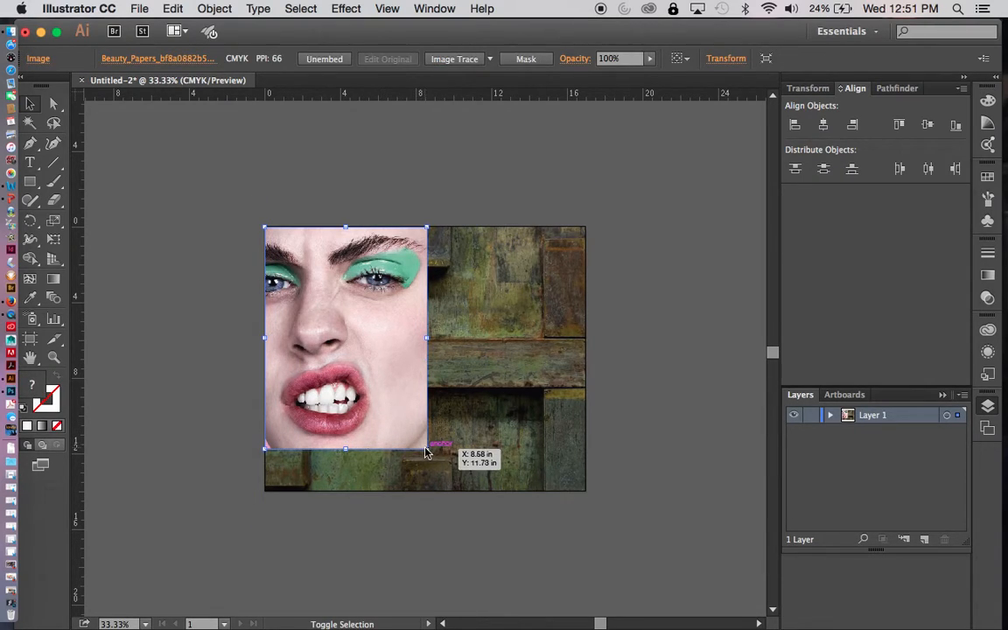
drag(427, 448, 462, 493)
click(470, 528)
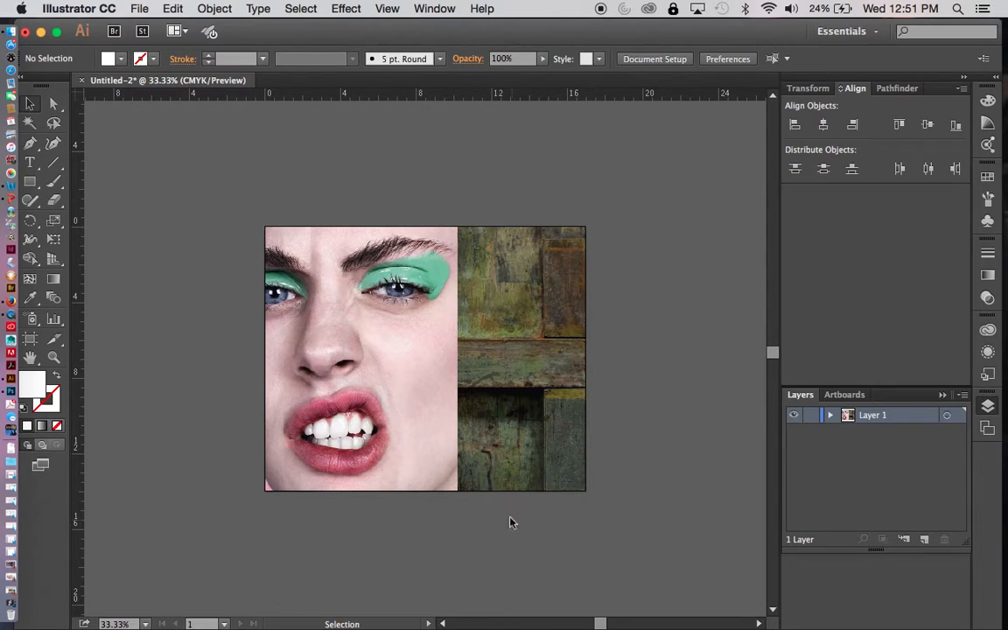
Step: Select the clipped texture group and the face image in turn, clearing the selection each time
click(511, 393)
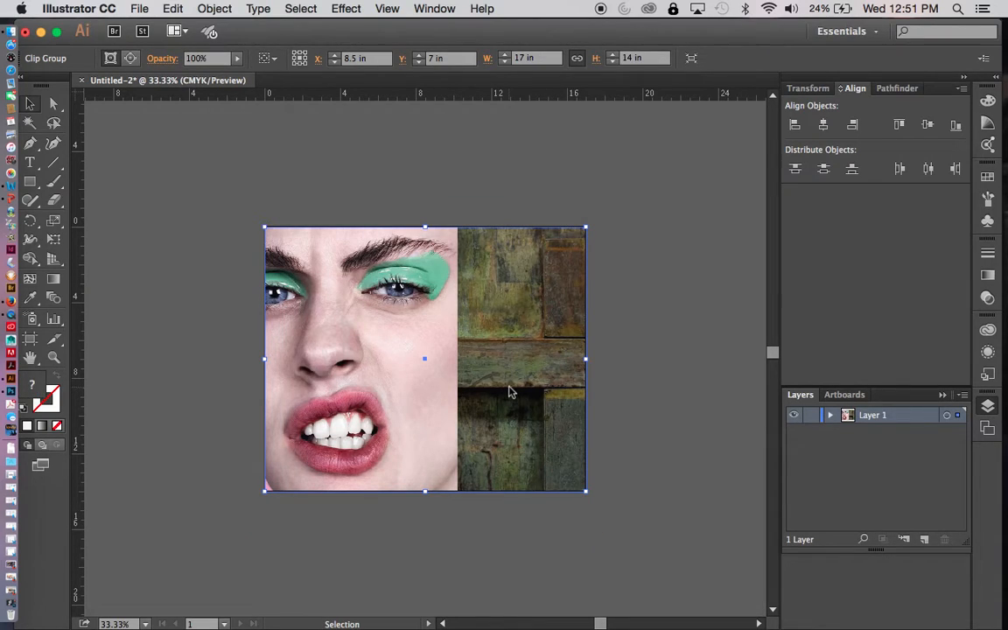
click(649, 266)
click(383, 308)
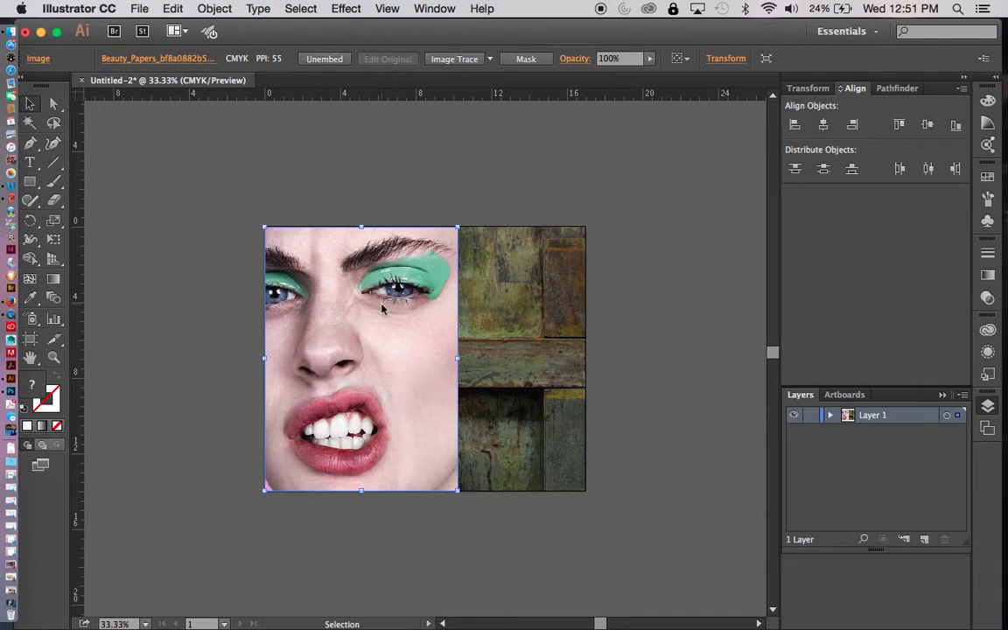
click(549, 286)
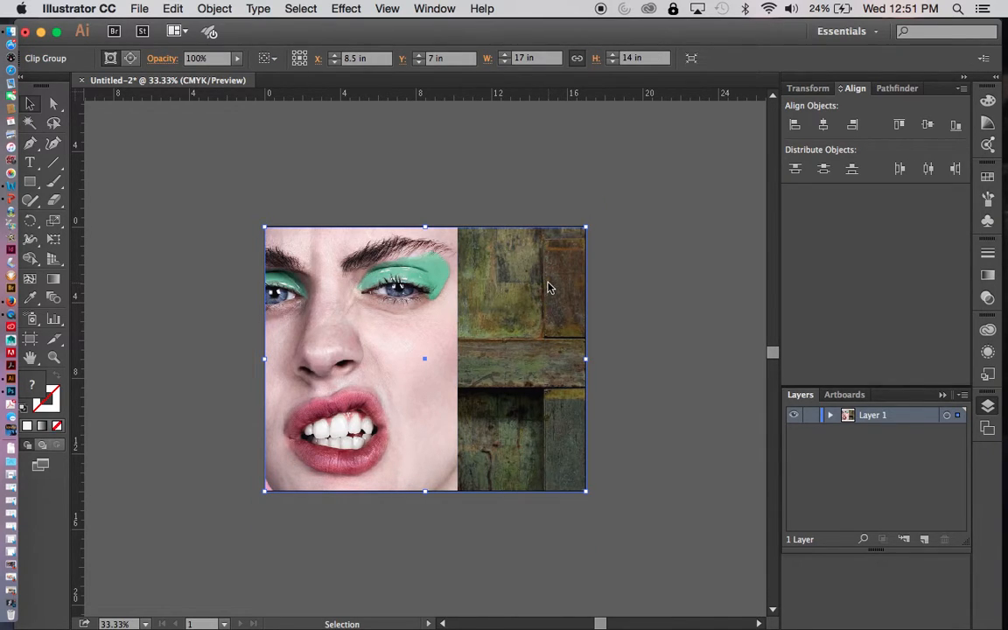
click(658, 296)
Step: Lower the clipped texture group's opacity to about 77% and deselect it
click(531, 278)
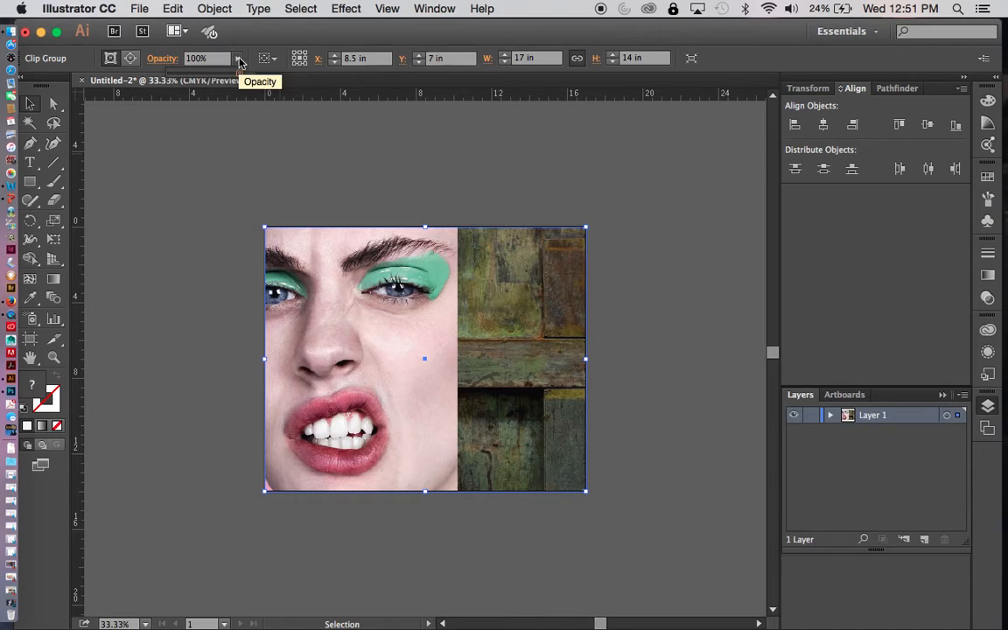
drag(243, 79, 227, 80)
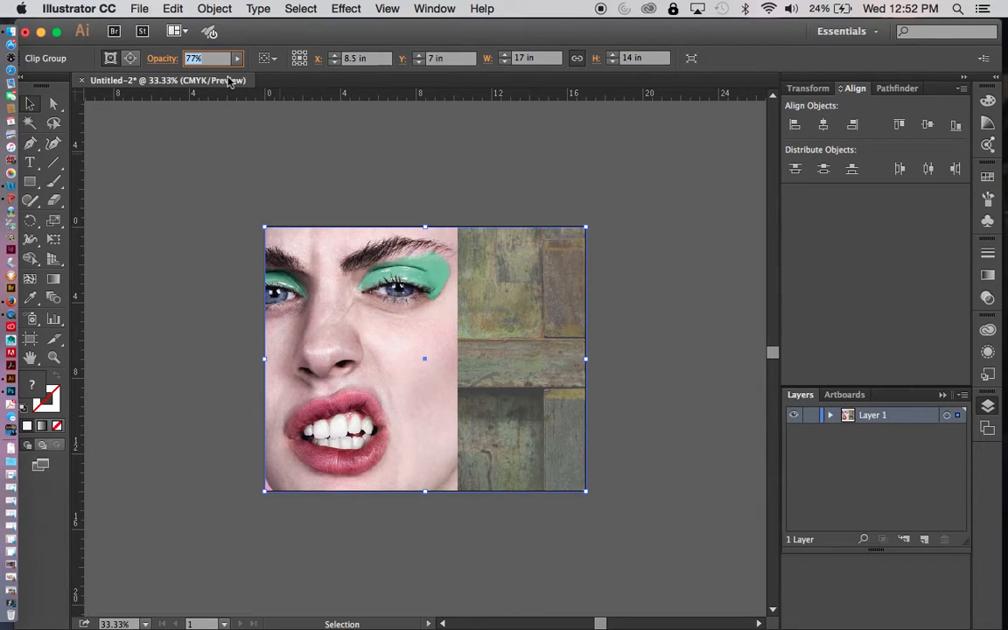
click(236, 58)
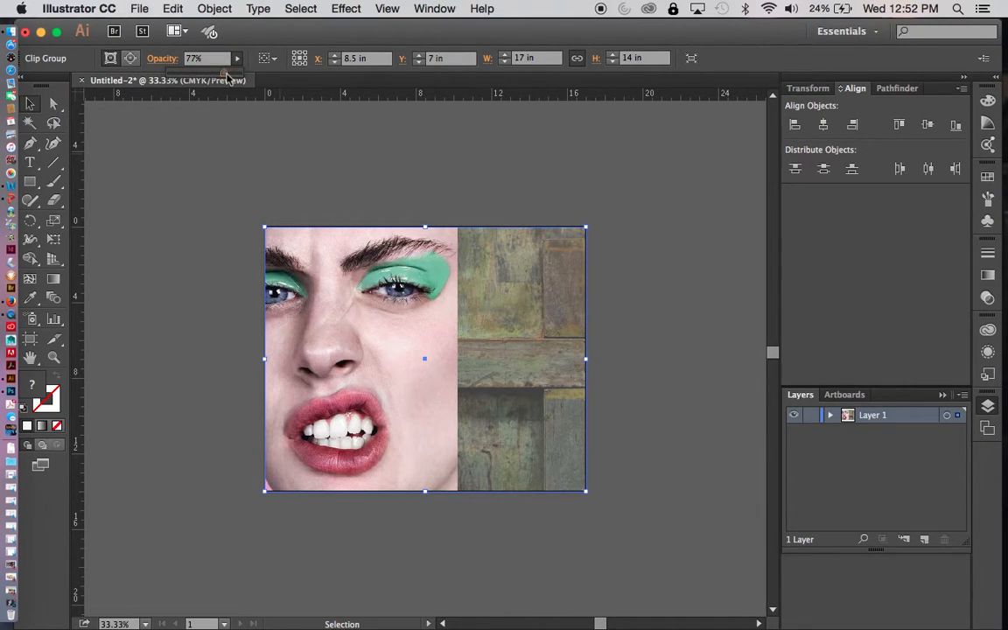
drag(224, 76, 227, 76)
click(670, 340)
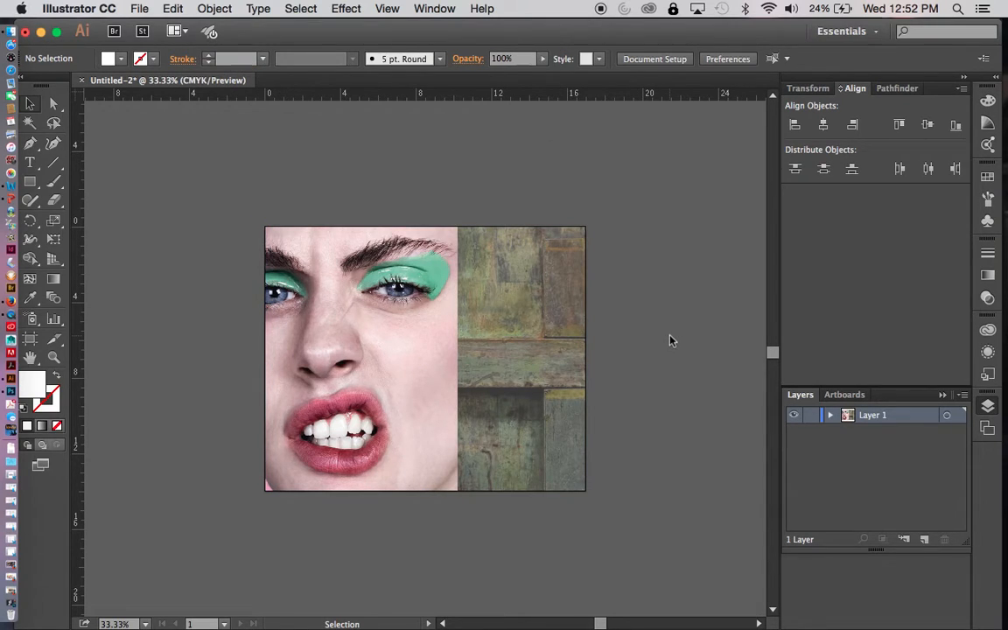
Step: Send the face image to the back, behind the semi-transparent texture, and deselect it
click(401, 334)
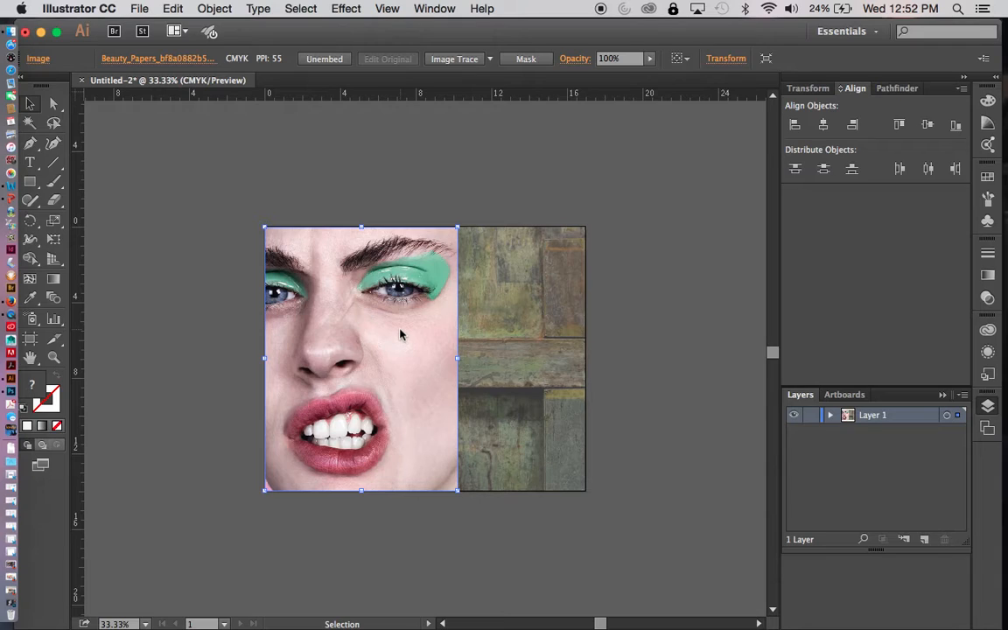
right_click(401, 334)
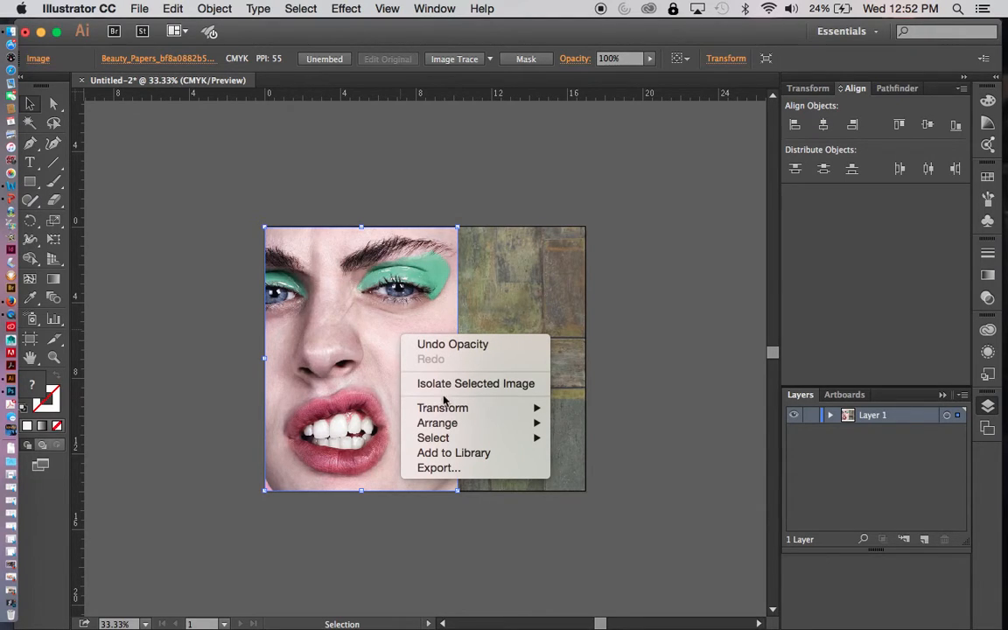
mouse_move(450, 423)
click(622, 468)
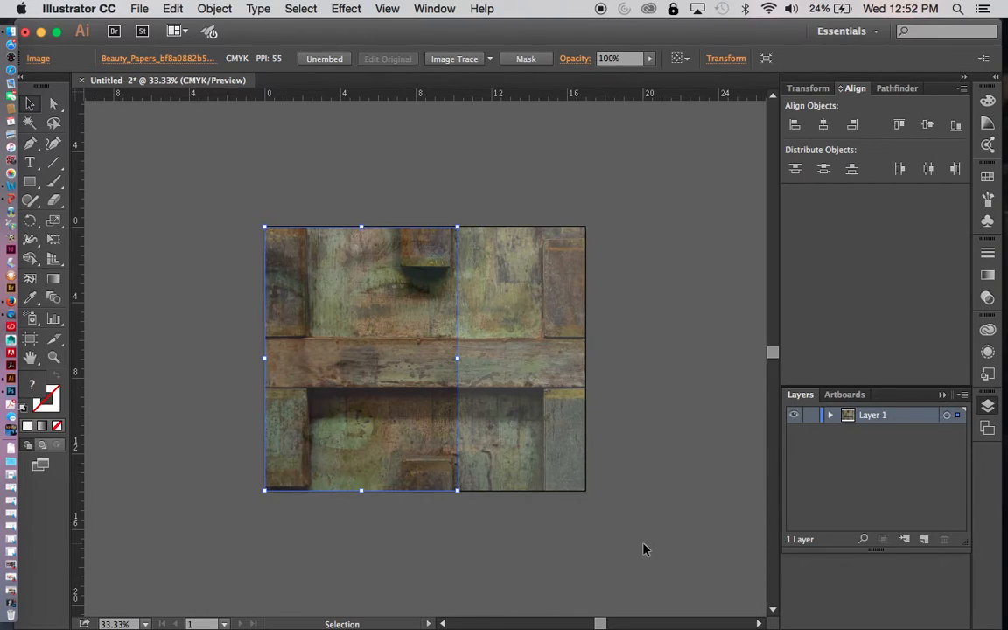
click(643, 549)
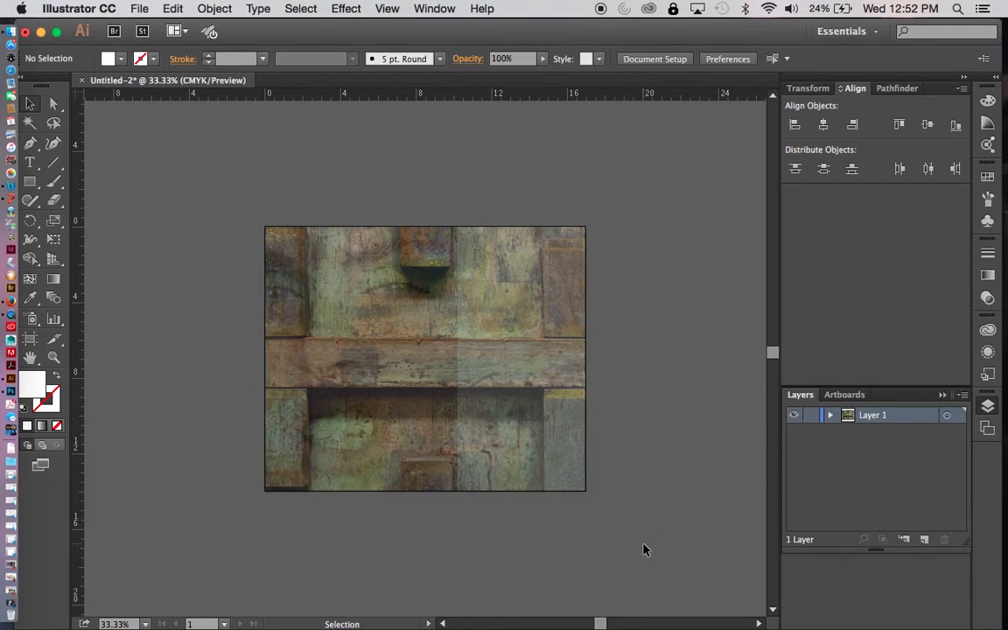
Step: Set the clipped texture group's opacity to 69% and clear the selection
click(546, 432)
click(236, 58)
drag(226, 79, 219, 80)
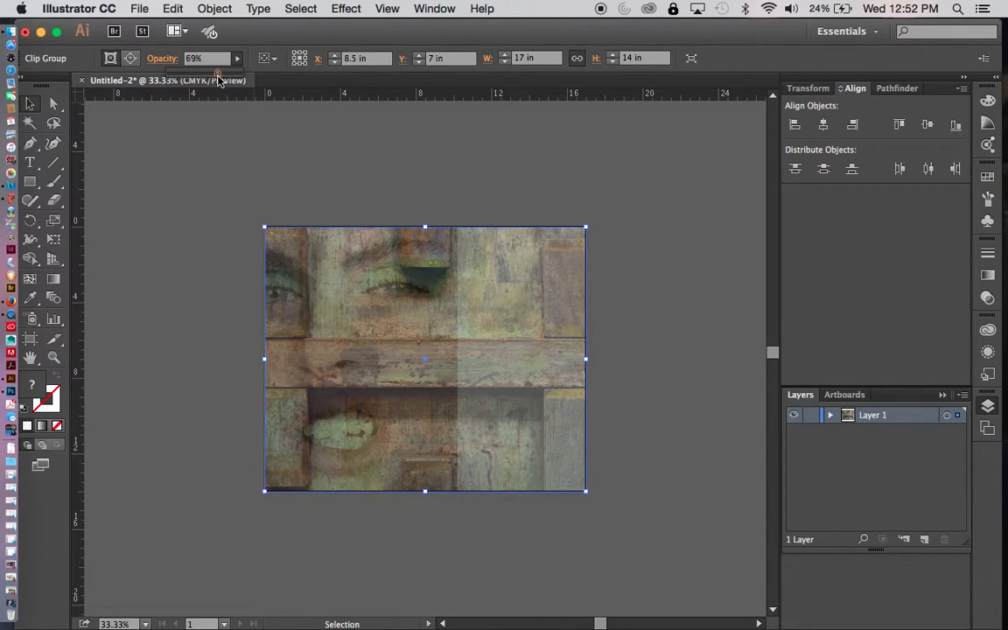
click(697, 327)
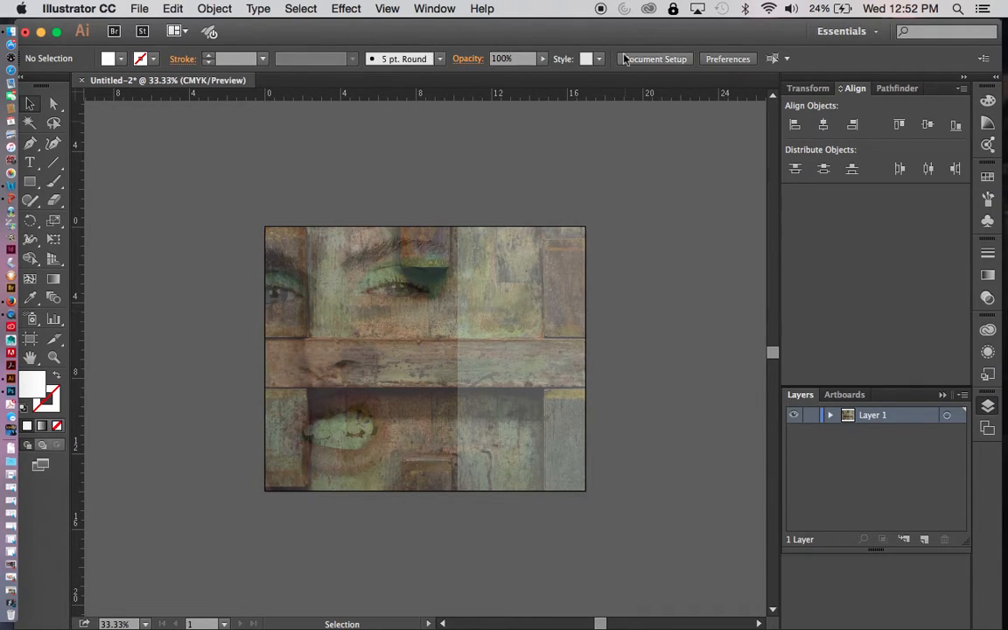
Step: Place FullSizeRender.jpg, scale it down proportionally to about 5.2 × 6.3 in, and position it near the artboard's top-right corner
click(142, 10)
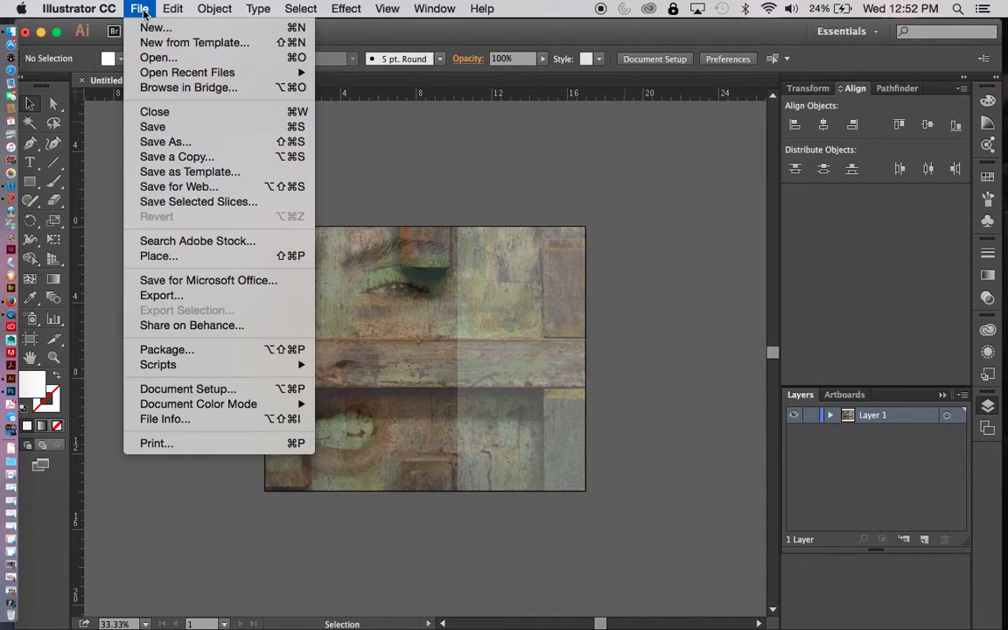
click(158, 257)
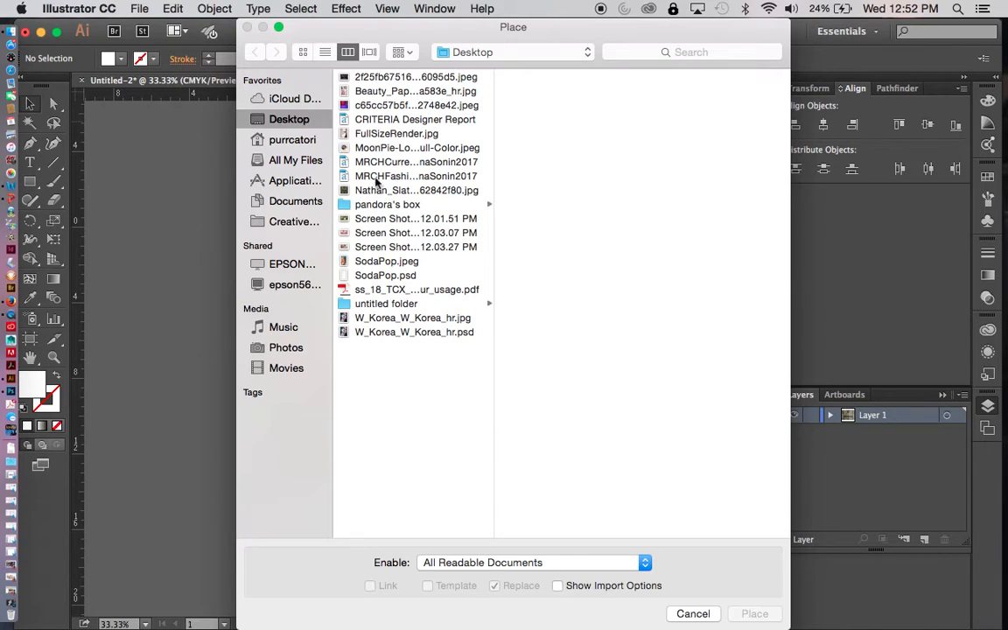
click(389, 135)
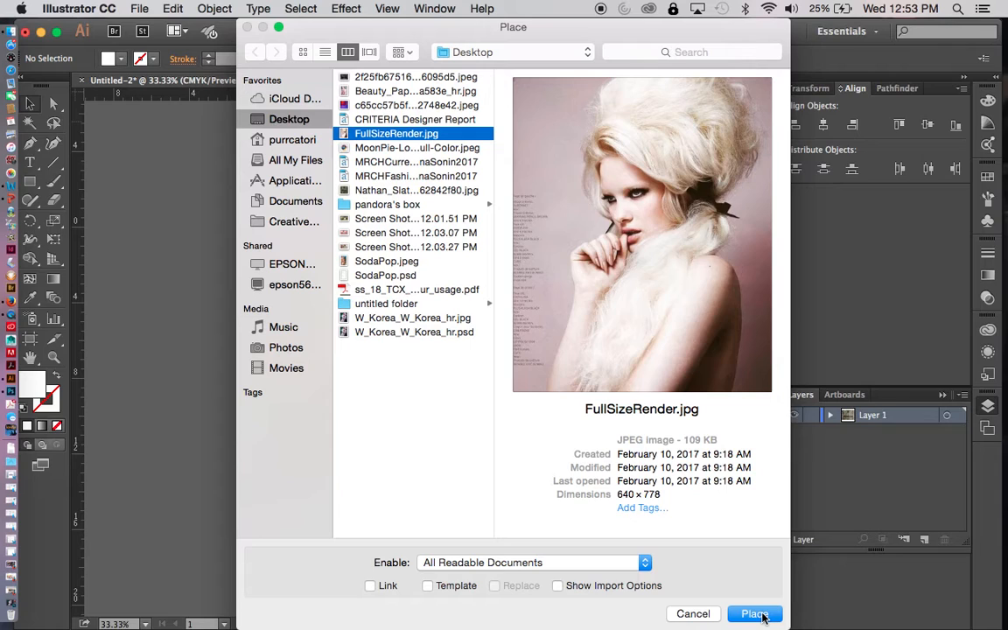
click(763, 617)
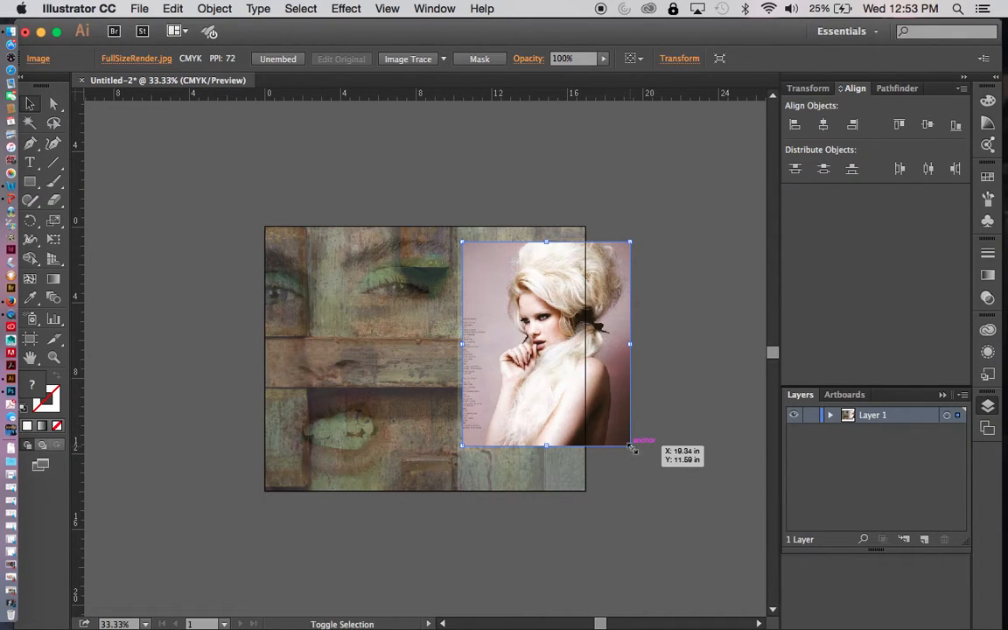
drag(633, 451, 558, 418)
drag(532, 351, 553, 332)
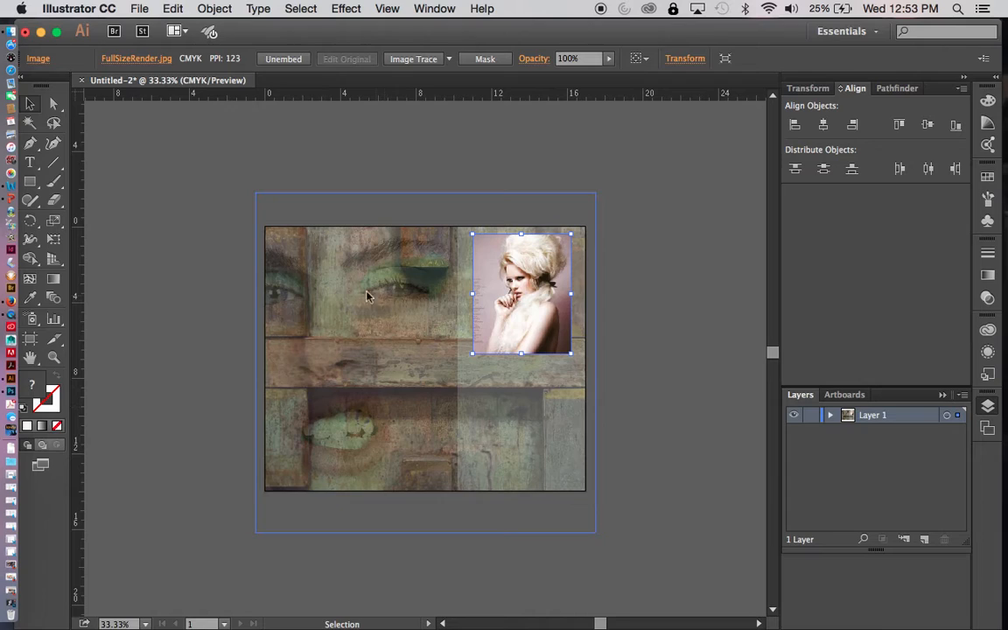
Step: Try narrowing the FullSizeRender.jpg portrait by moving in its text-covered side edge, and undo the change
key(z)
click(51, 360)
drag(391, 150, 630, 538)
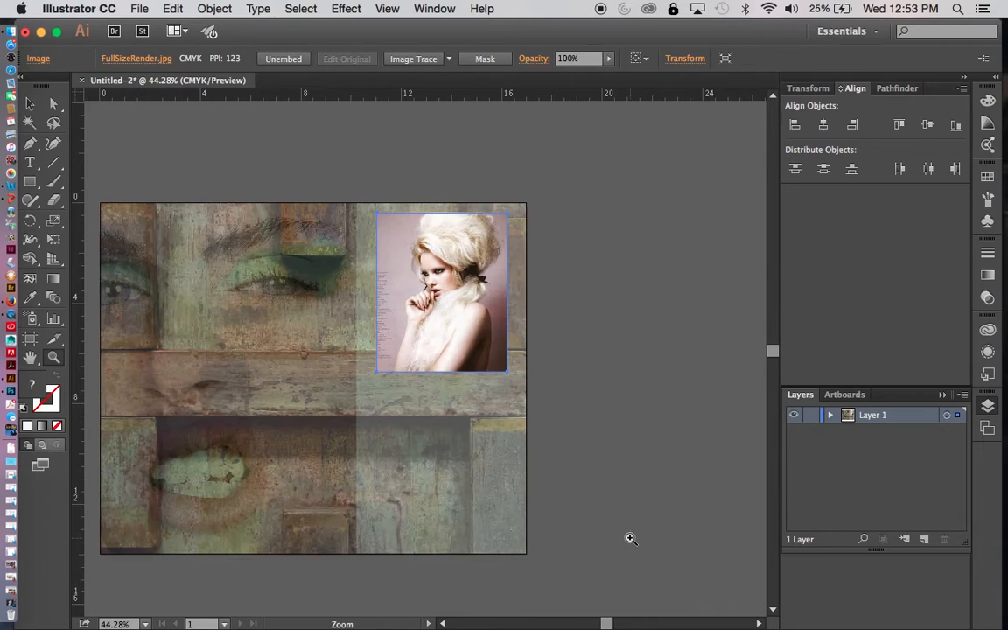
drag(283, 162, 583, 448)
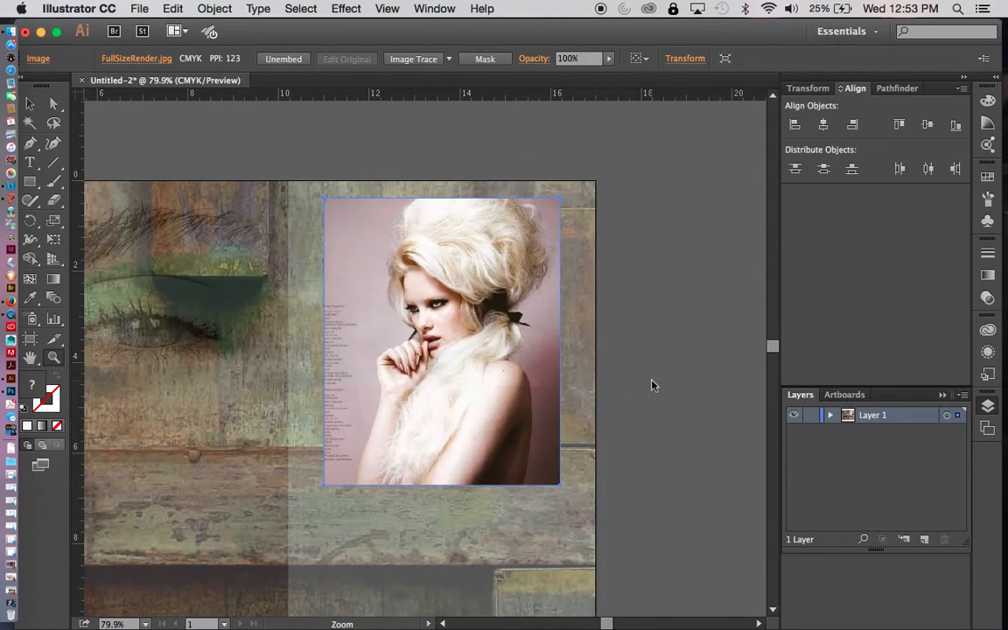
key(v)
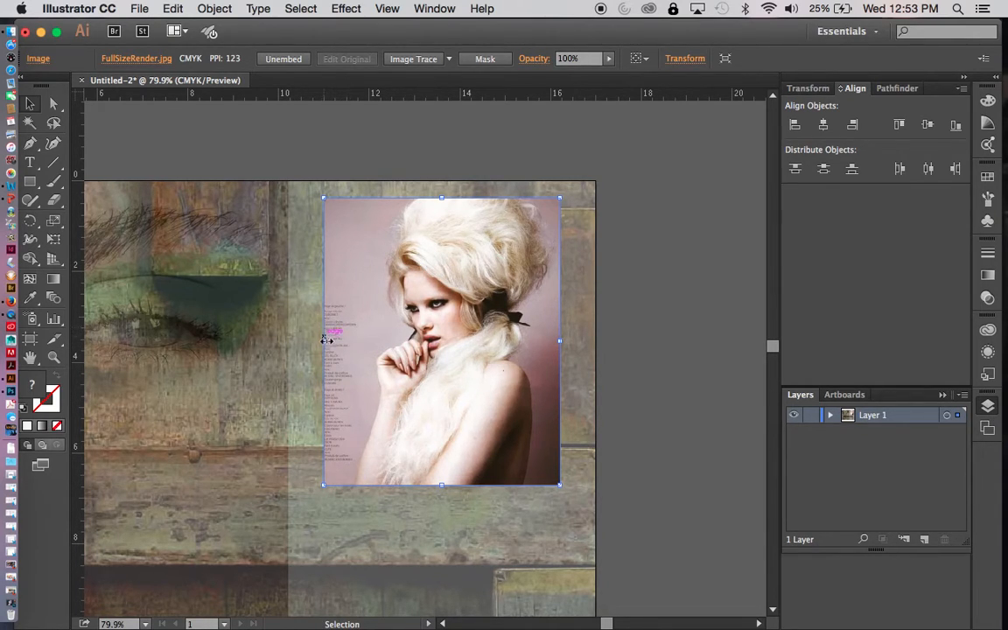
drag(326, 342, 354, 345)
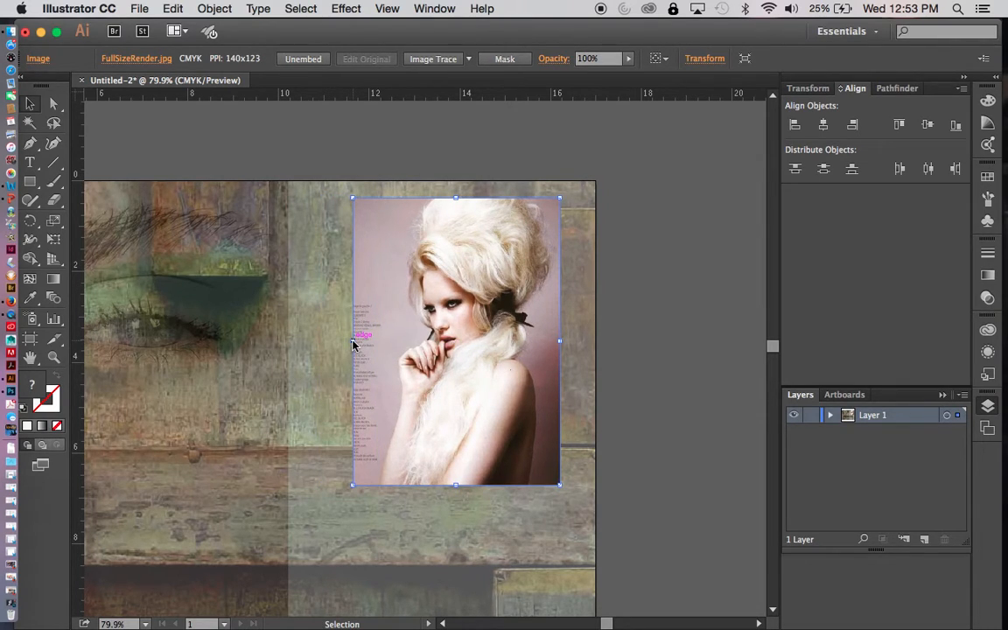
key(super+z)
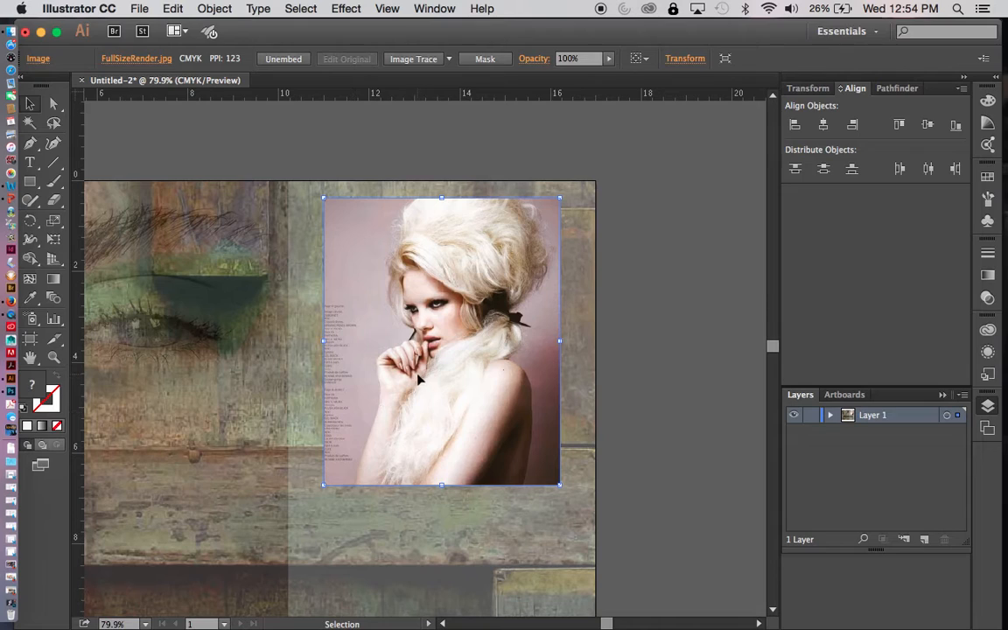
Step: Draw a white, strokeless rectangle about 4.6 × 6.3 in over the FullSizeRender.jpg portrait, leaving out its text-covered side strip, and deselect it
click(52, 357)
drag(306, 155, 591, 519)
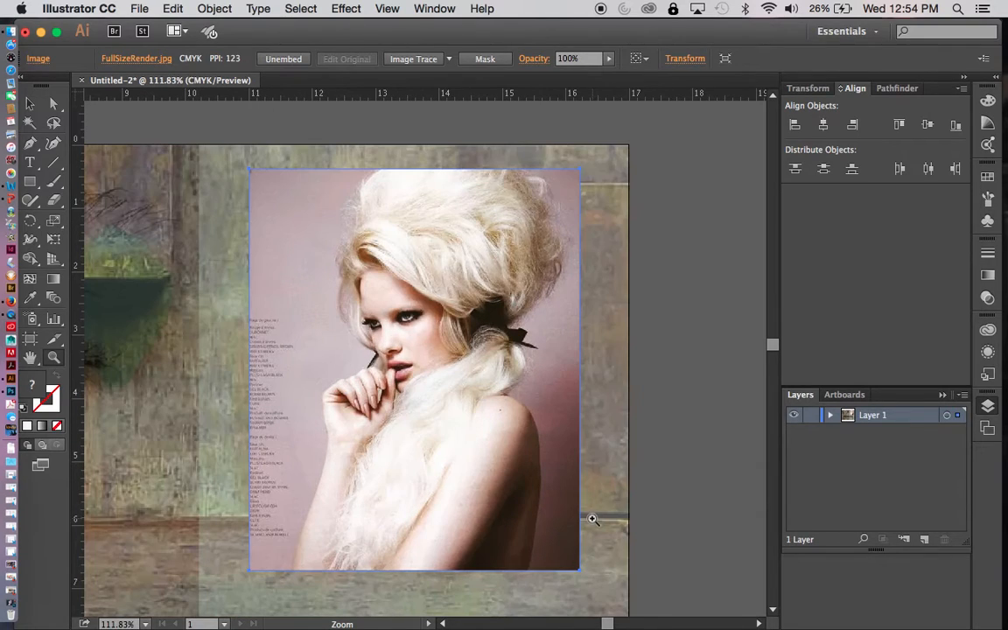
key(v)
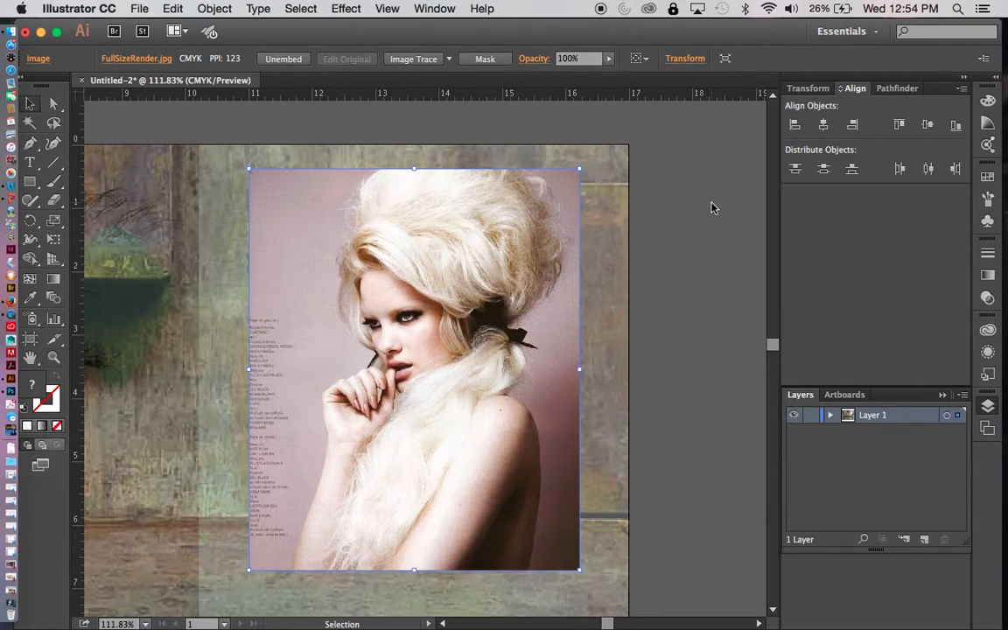
click(714, 208)
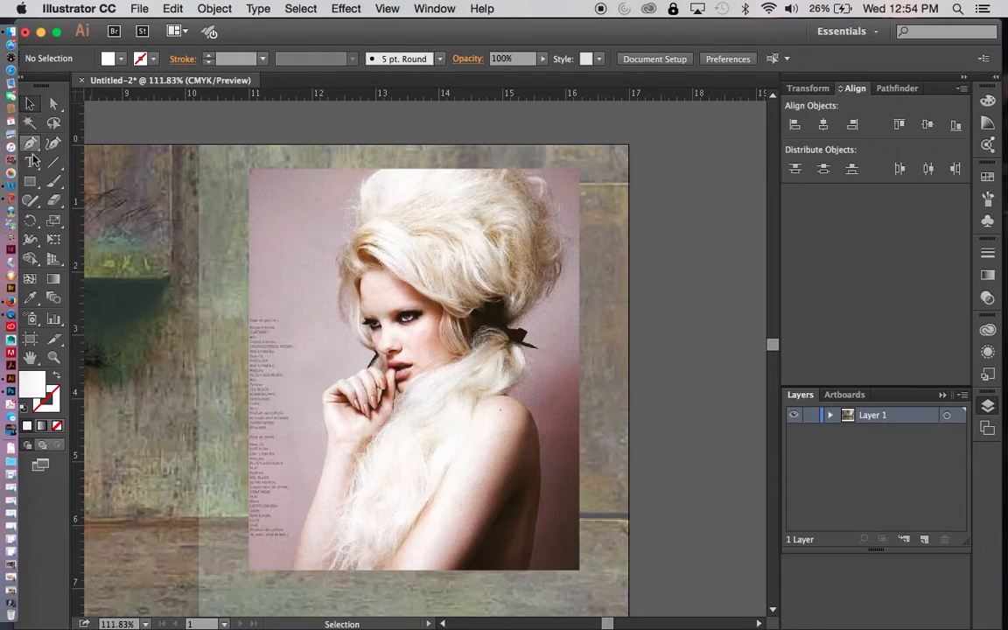
click(31, 184)
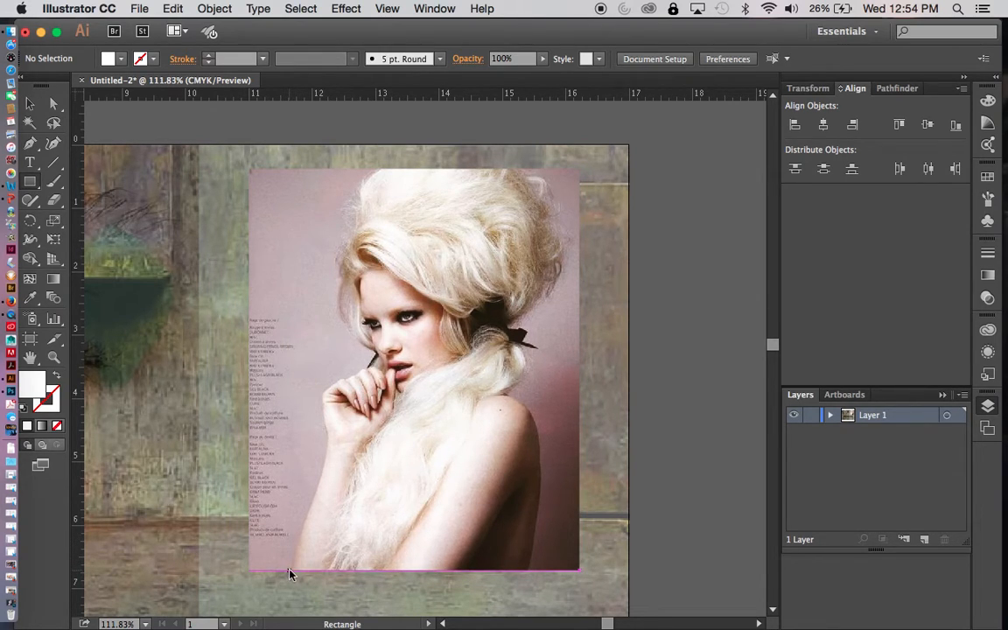
drag(291, 574, 579, 225)
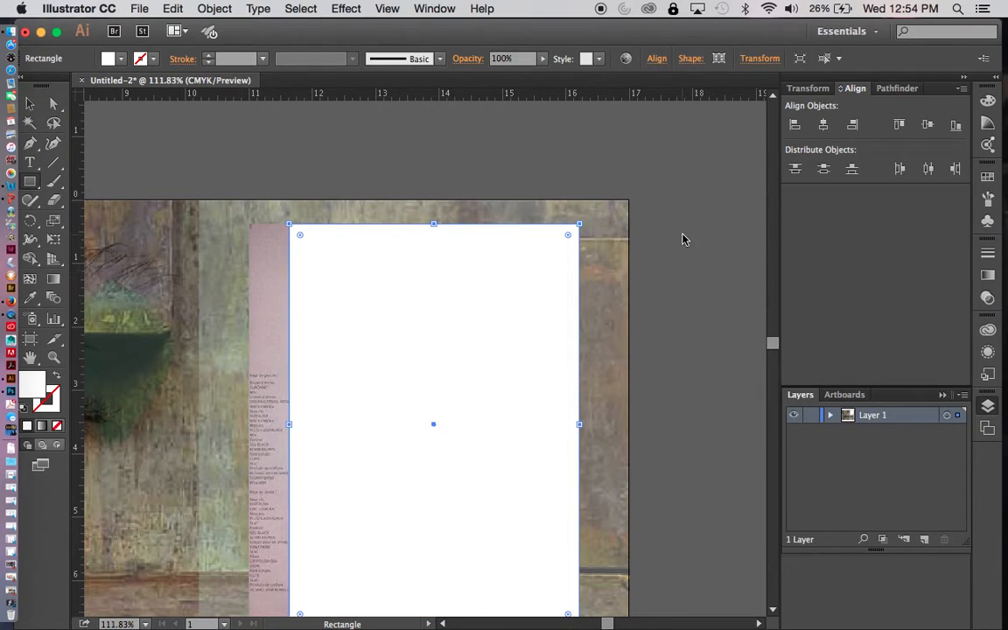
key(v)
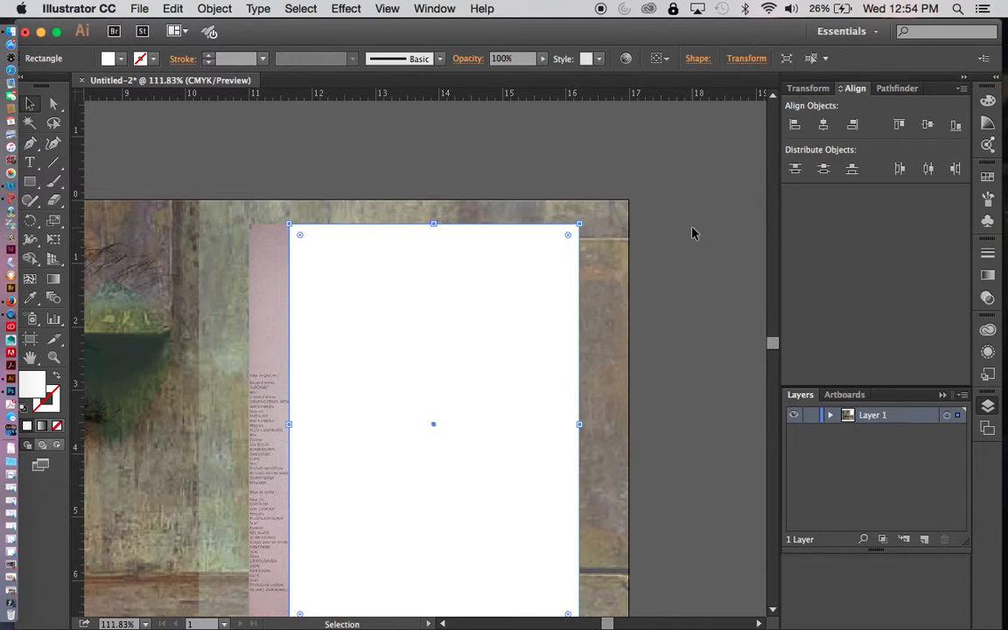
scroll(692, 233, down, 3)
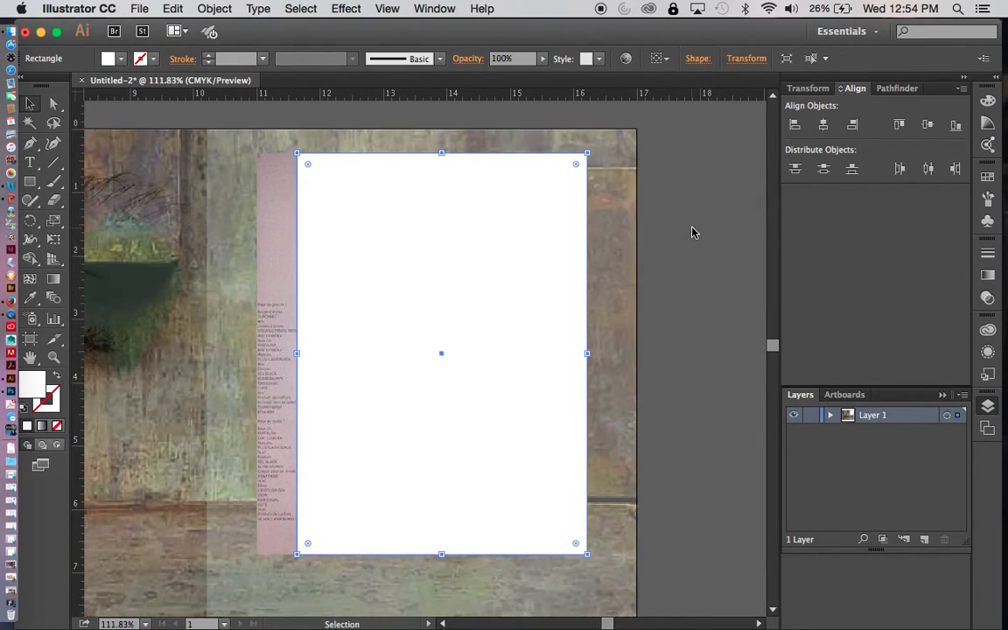
click(692, 232)
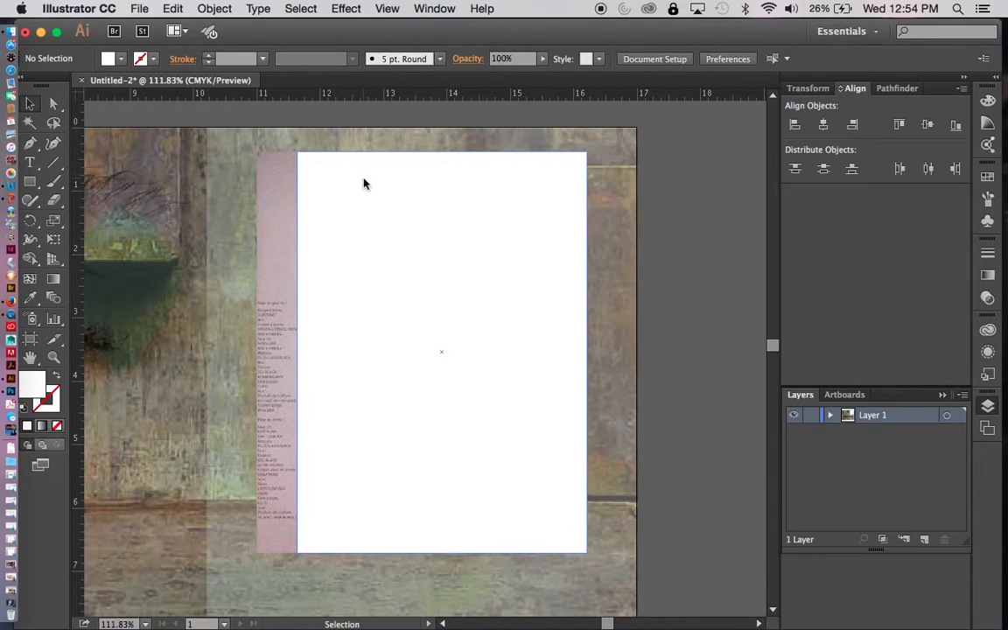
Step: Make a clipping mask from the white rectangle and the portrait beneath it, and clear the selection
click(277, 201)
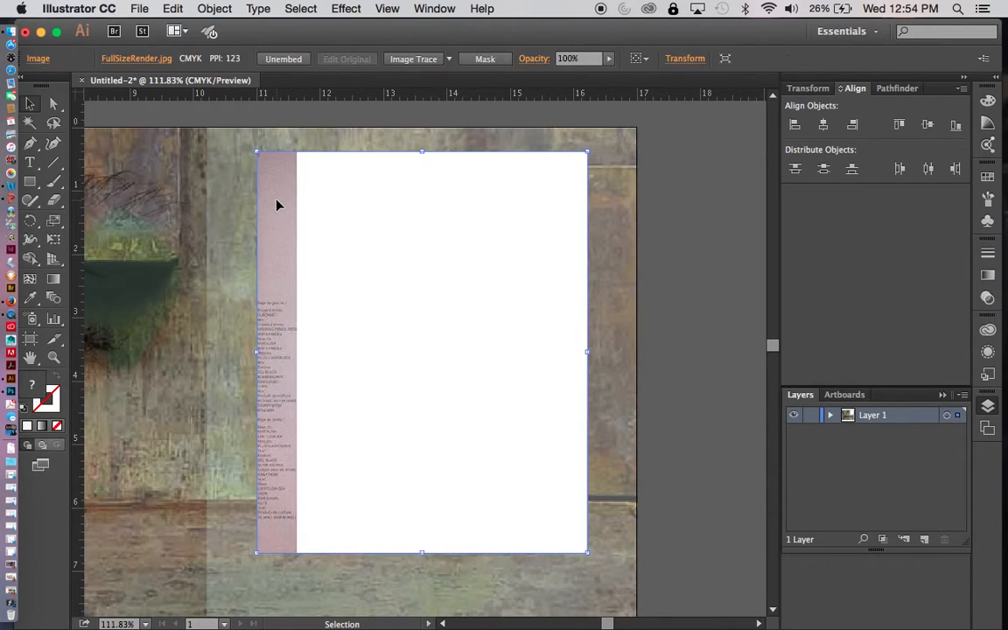
click(365, 224)
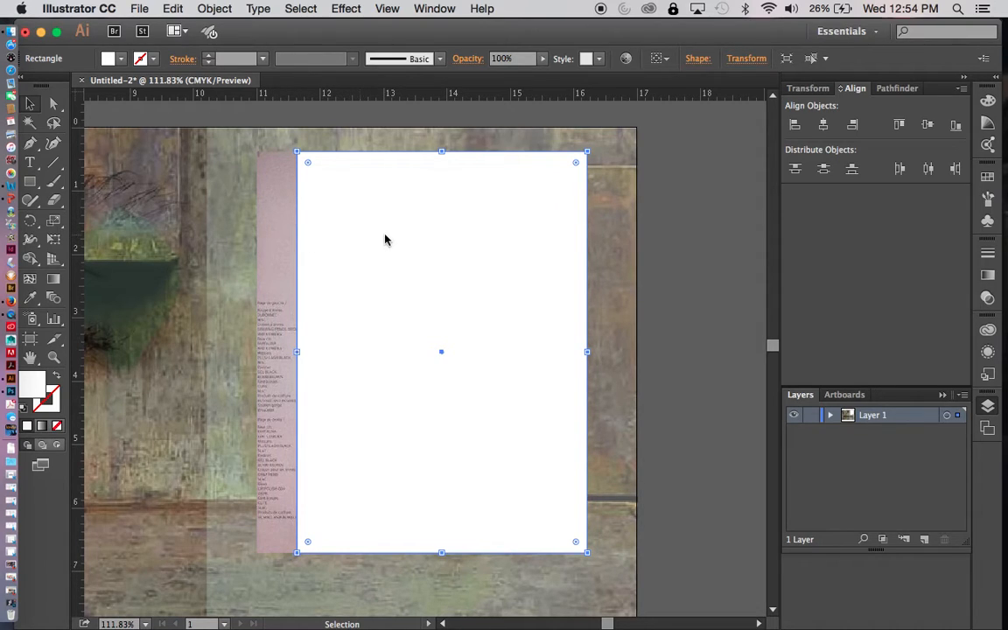
shift+click(282, 221)
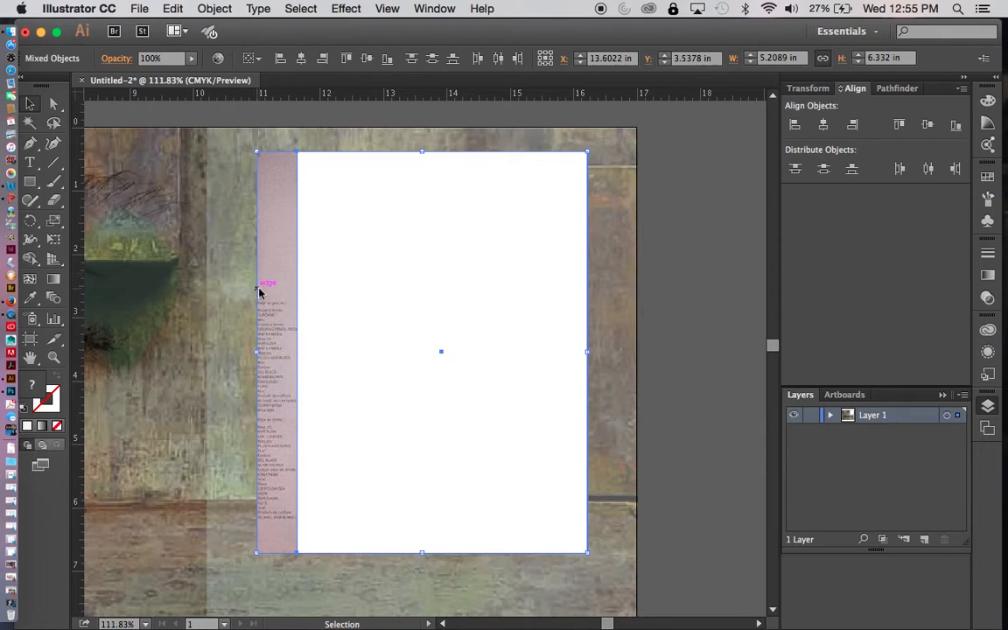
right_click(439, 244)
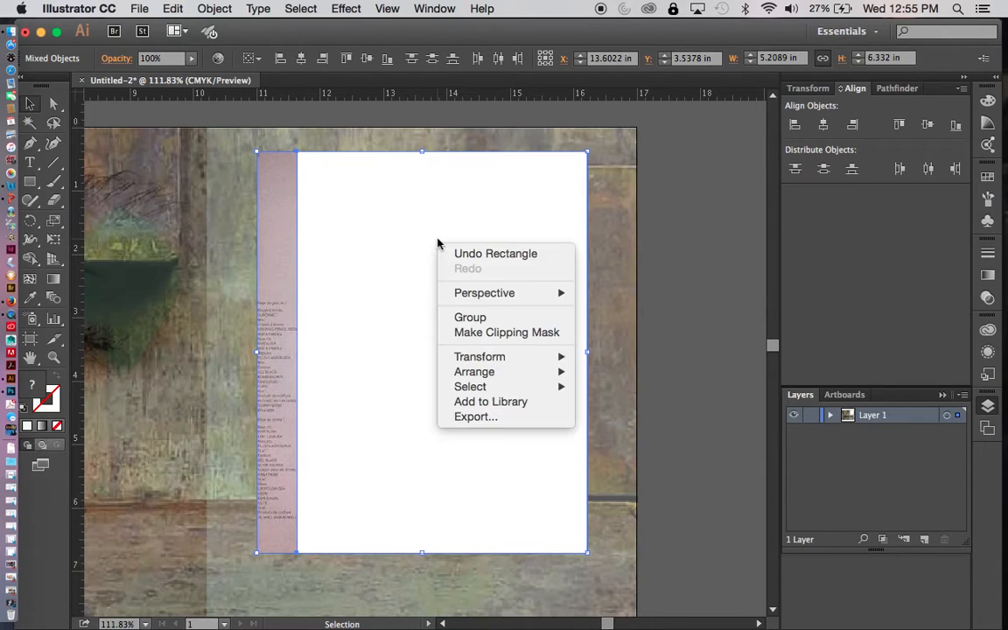
click(496, 333)
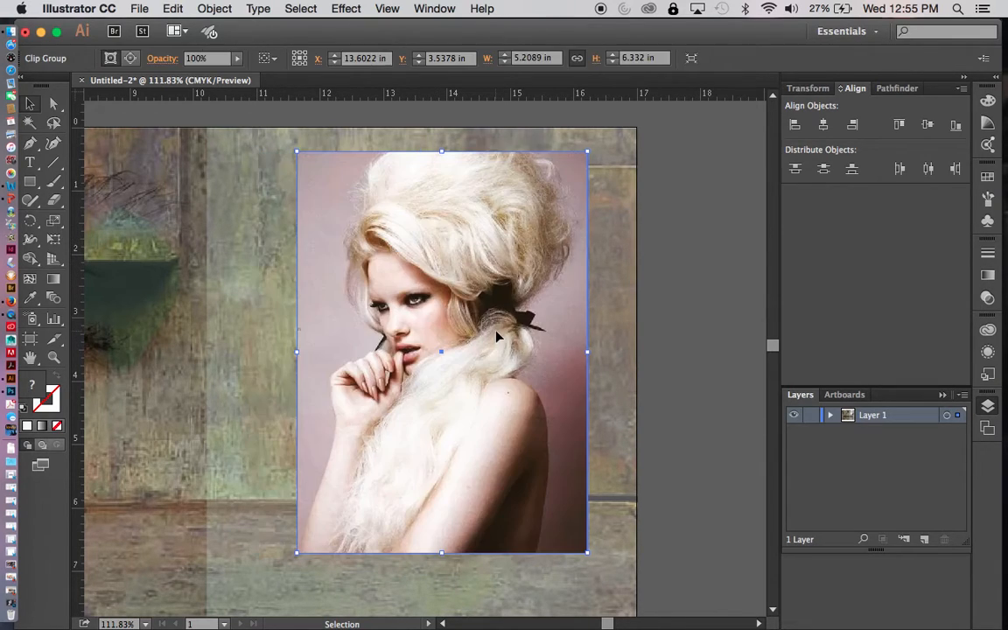
click(697, 344)
Step: Try shifting the portrait image slightly inside its clipping mask, undo the move, and leave the clip group's isolation
click(541, 338)
key(super+semicolon)
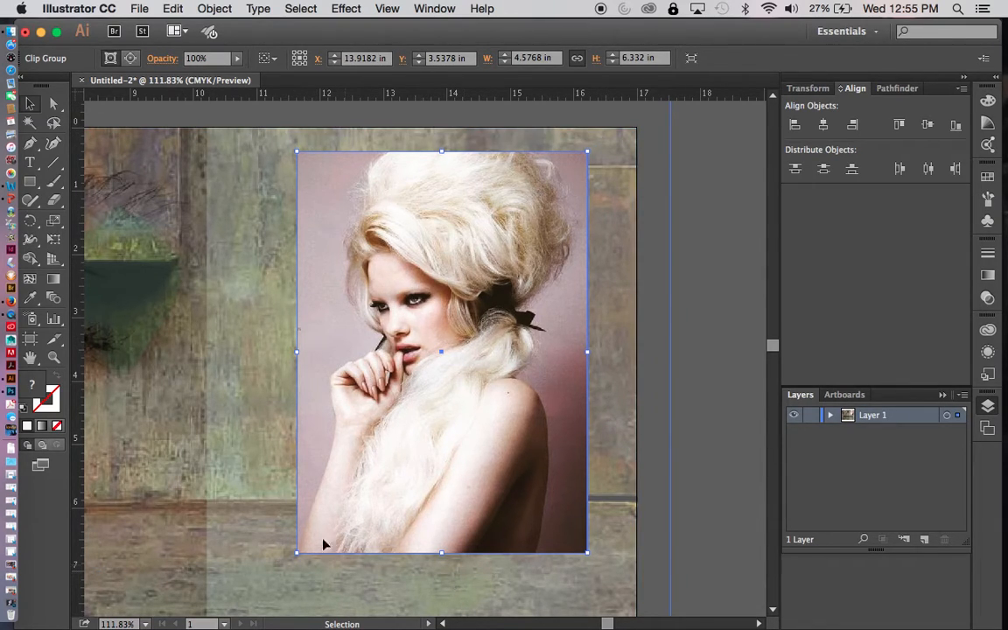
click(130, 59)
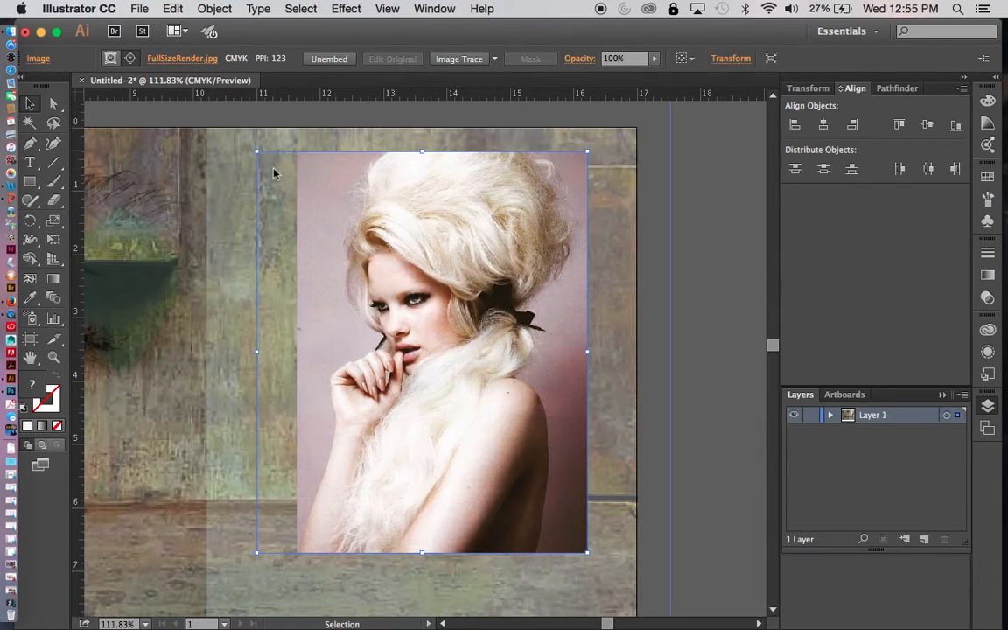
double_click(315, 208)
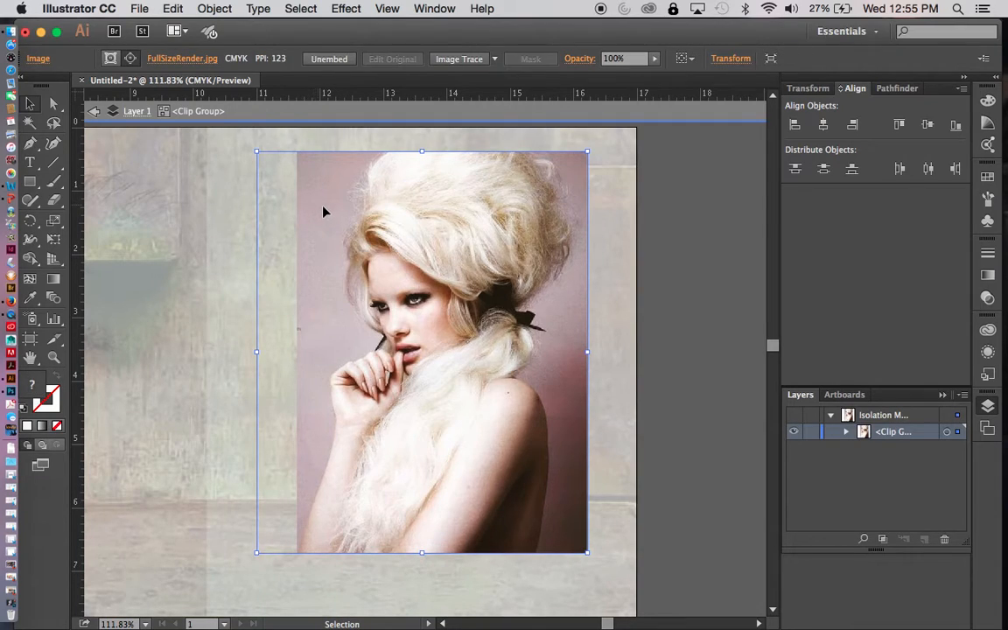
drag(329, 212, 318, 214)
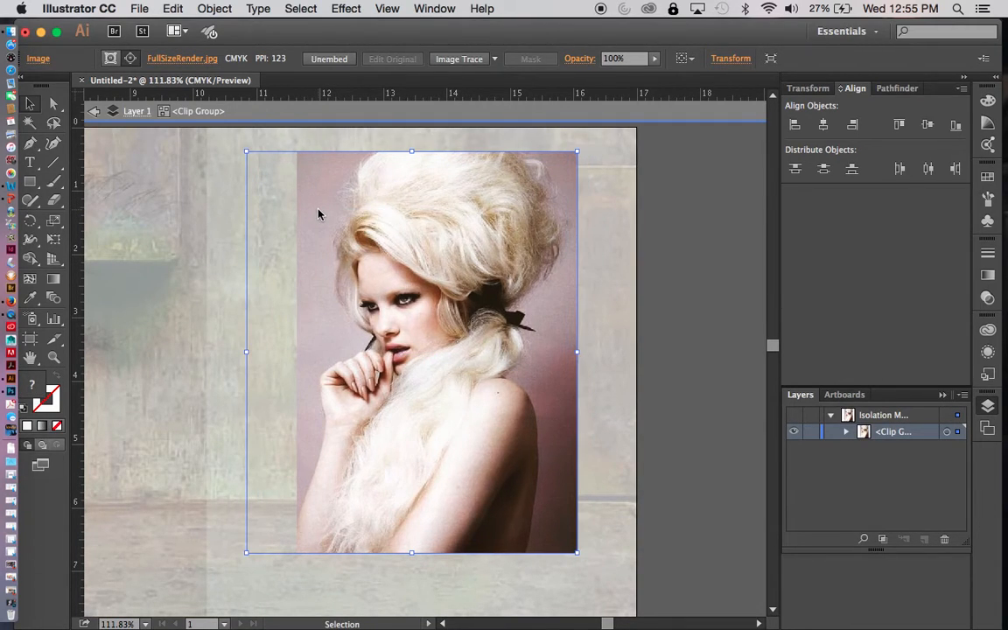
key(super+z)
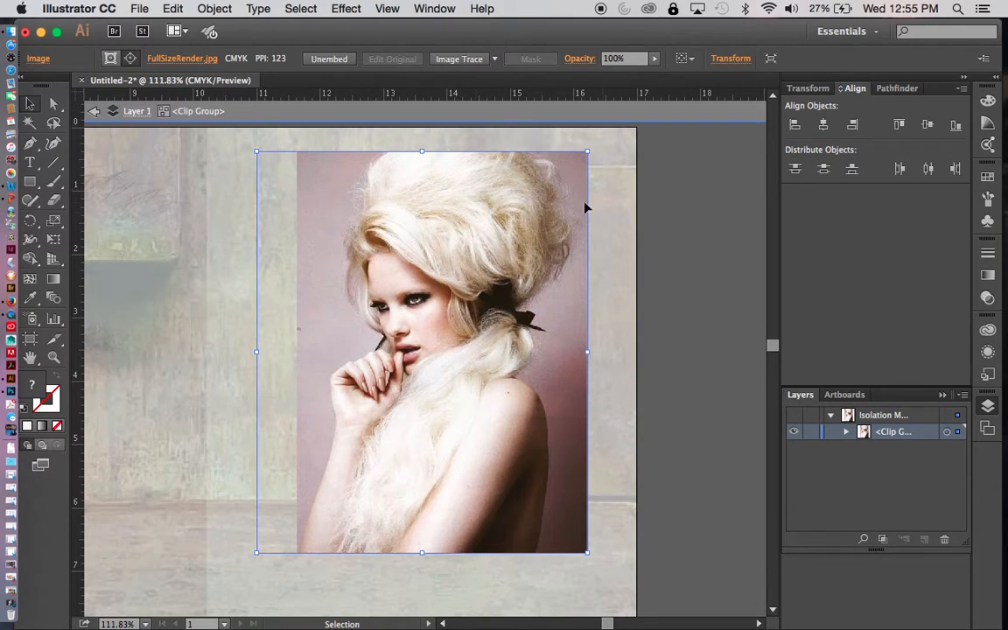
double_click(680, 287)
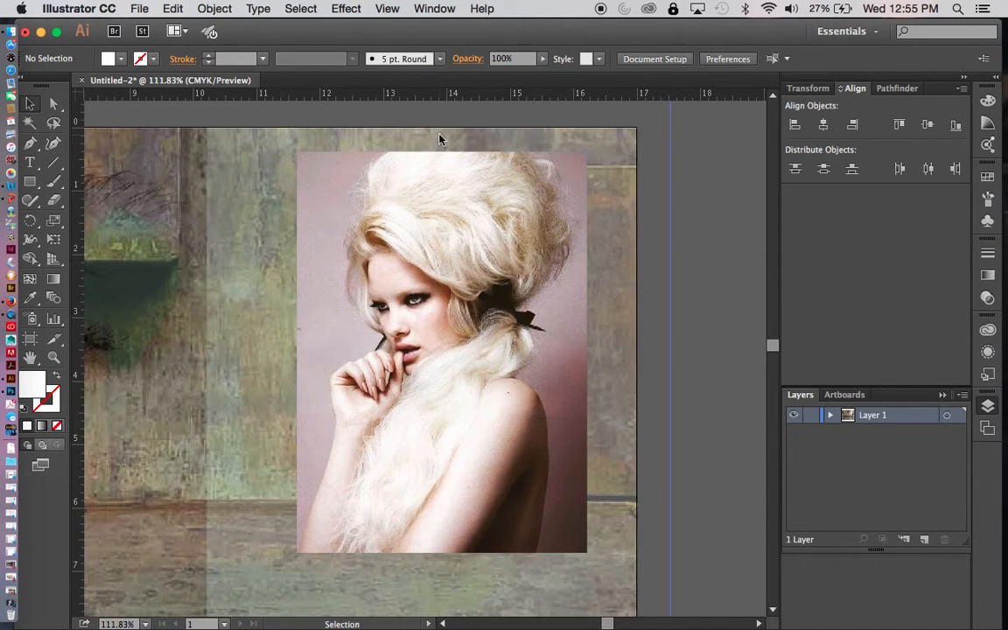
Step: Give the clipping path of the portrait's clip group a white stroke with a weight of 0.125 in
click(342, 212)
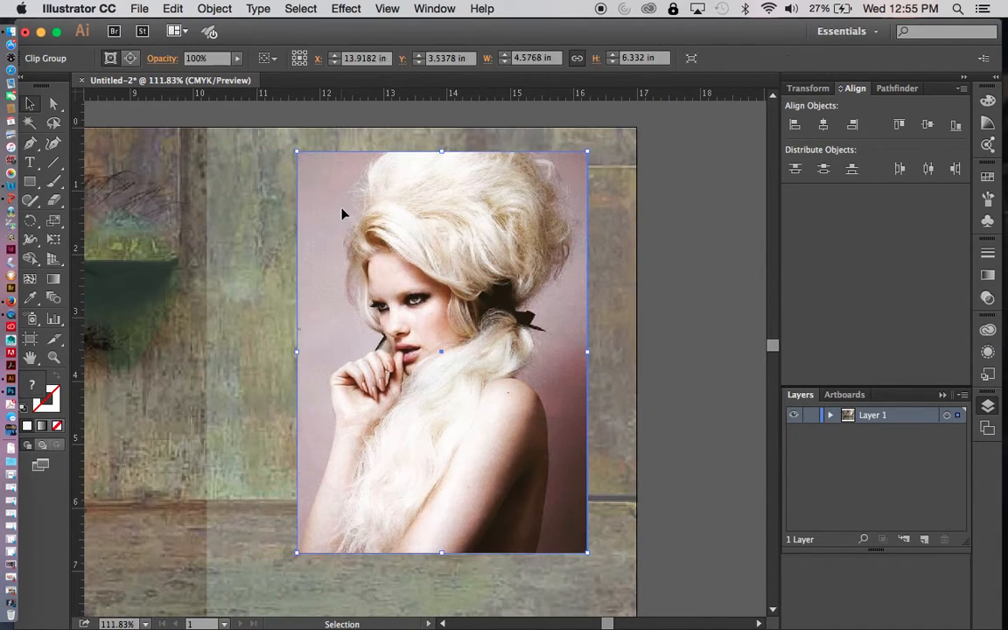
click(130, 59)
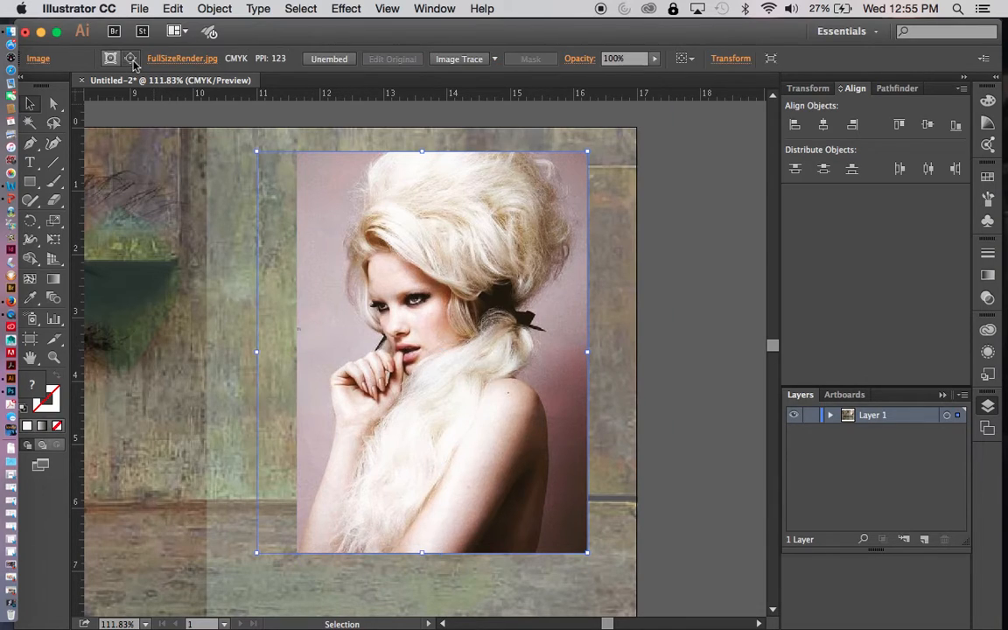
click(110, 60)
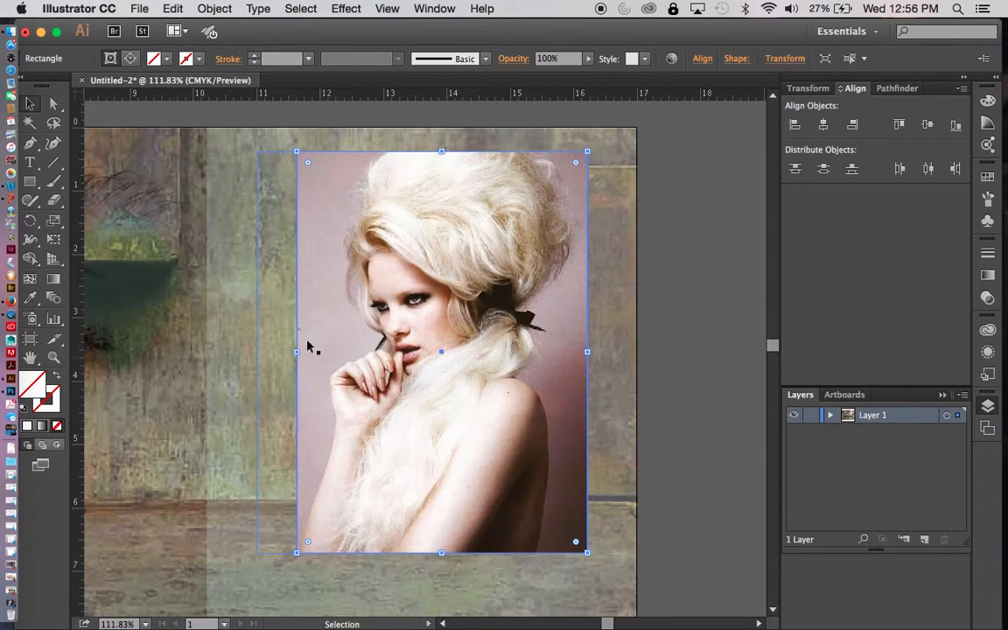
click(199, 60)
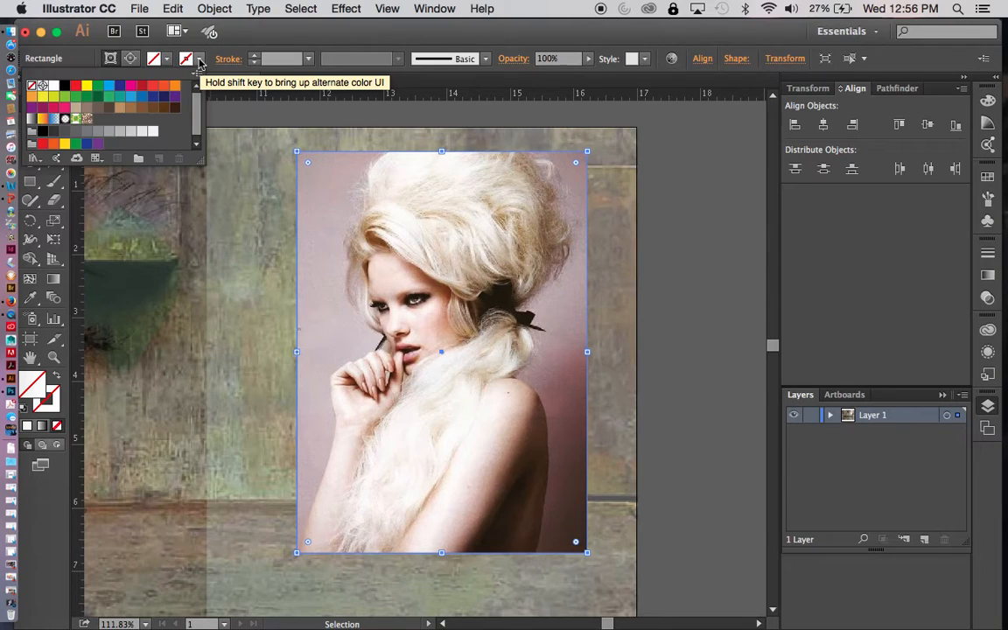
click(54, 87)
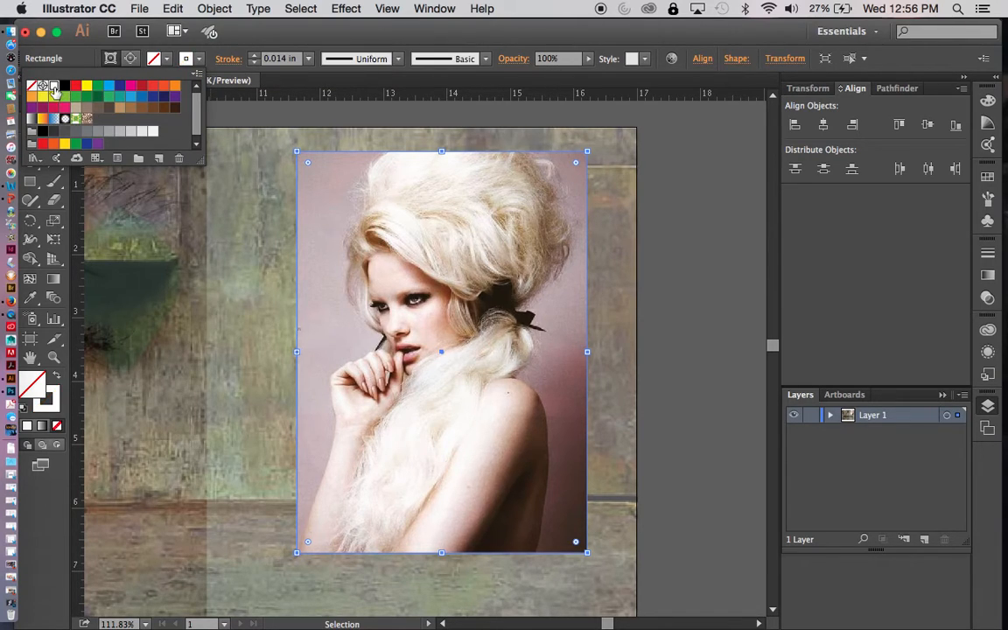
click(309, 61)
click(309, 60)
click(336, 145)
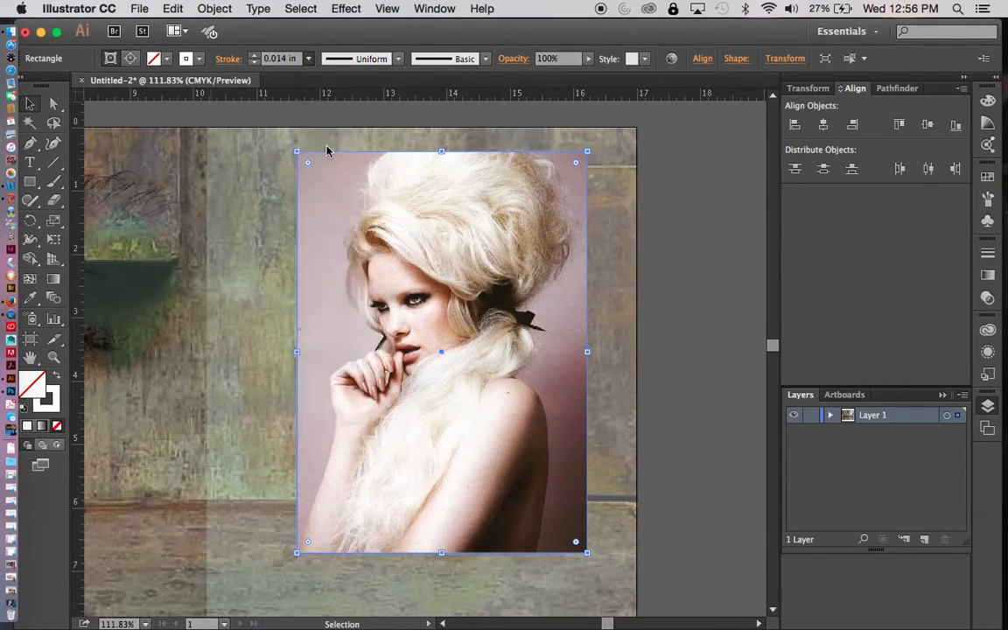
Step: Set the portrait frame's stroke to a round cap and round corner join, and deselect it
click(226, 59)
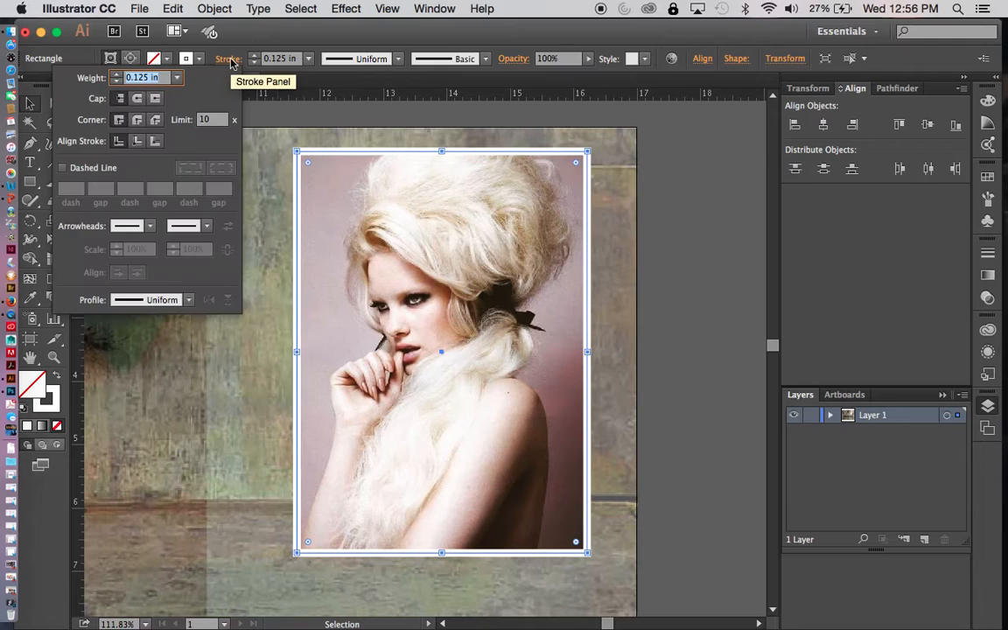
click(137, 98)
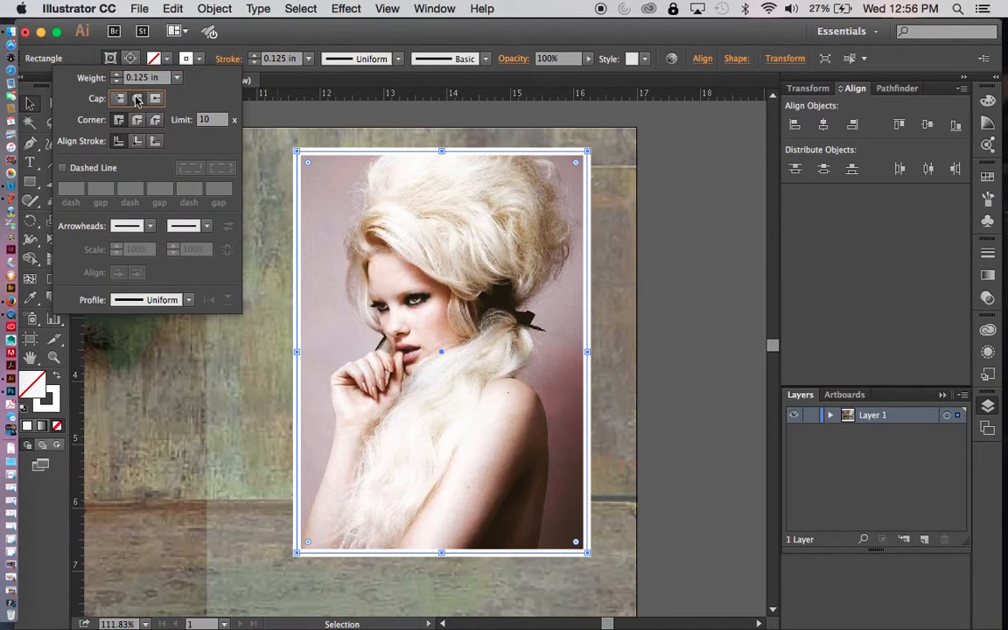
click(137, 124)
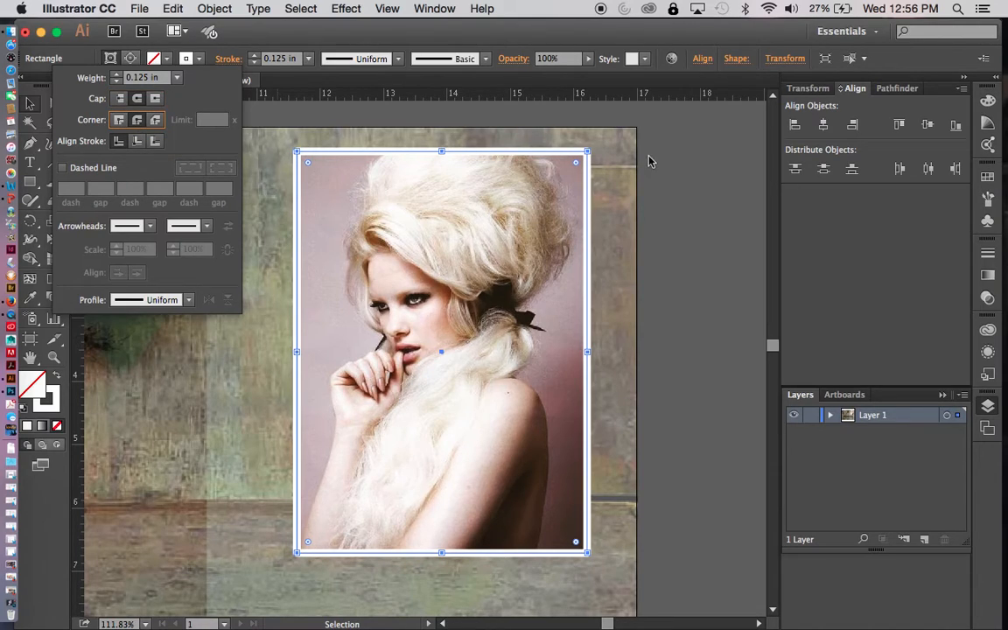
click(694, 217)
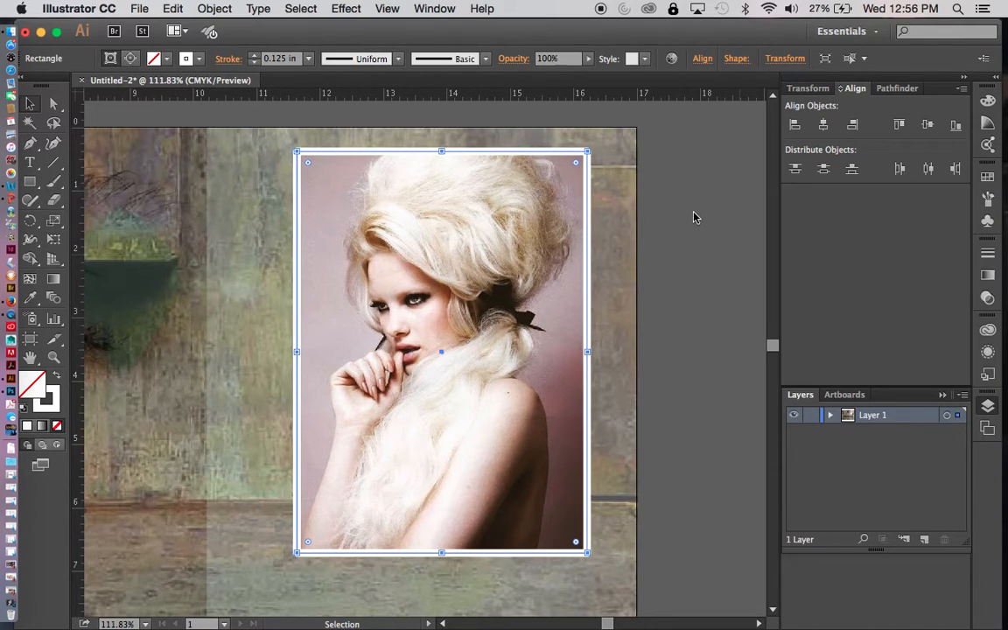
click(694, 217)
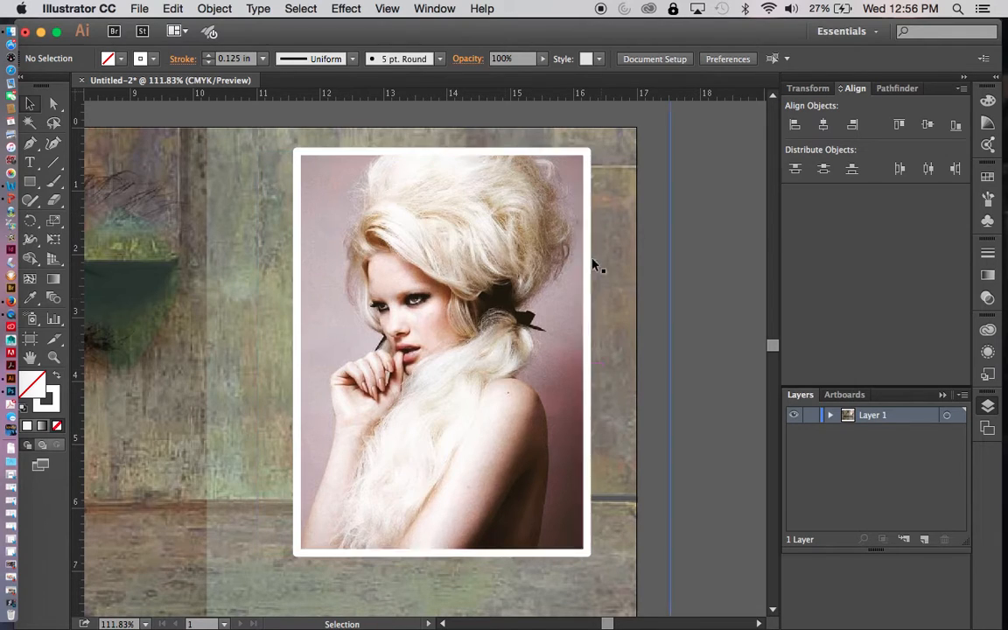
Step: Place W_Korea_W_Korea_hr.jpg from the Desktop below the framed portrait, sized about 4.8 in wide
key(super+minus)
key(super+minus)
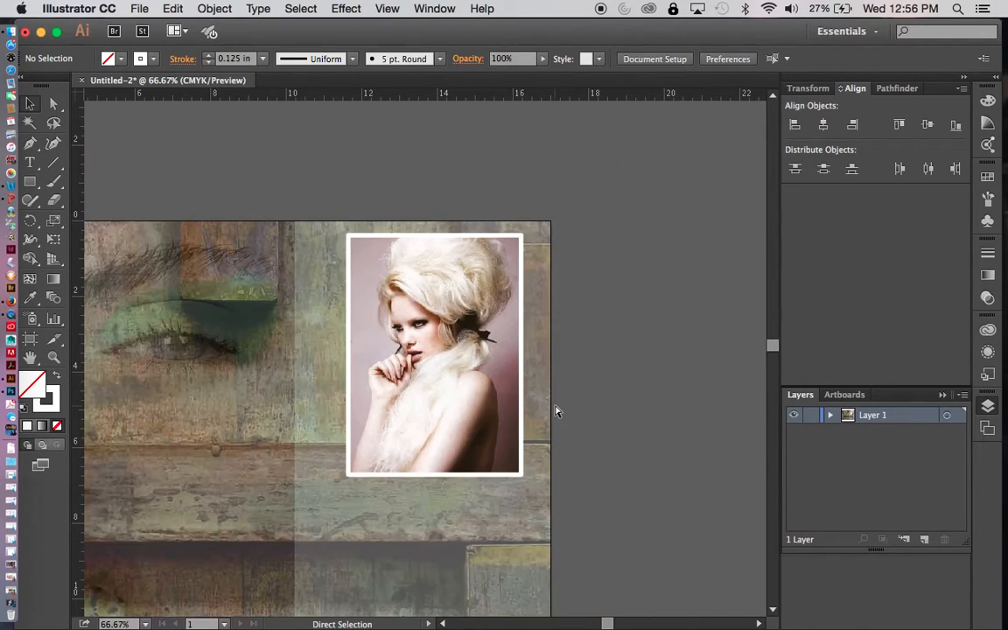
drag(622, 408, 716, 302)
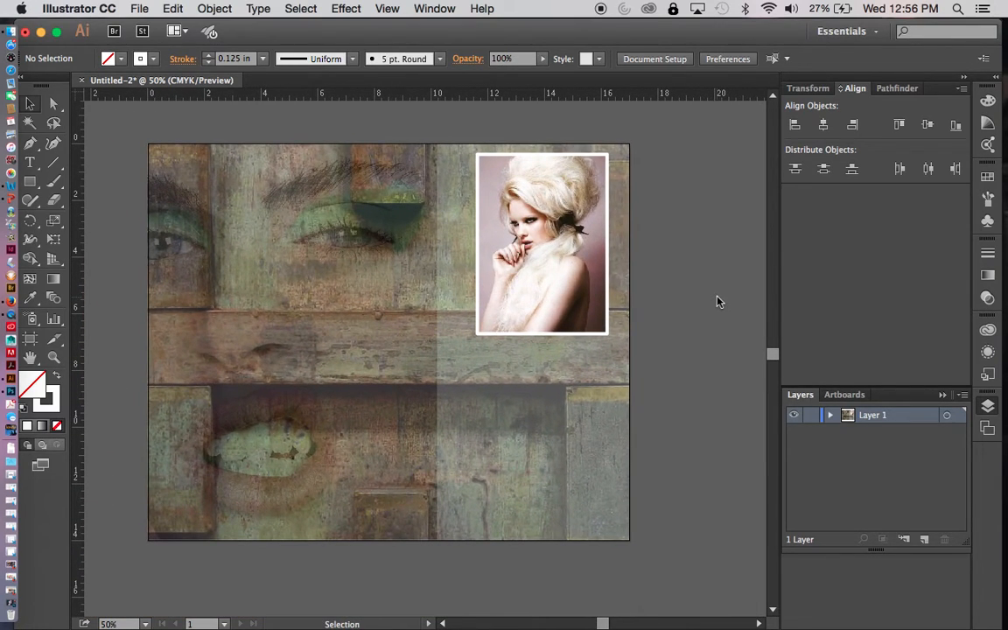
click(133, 9)
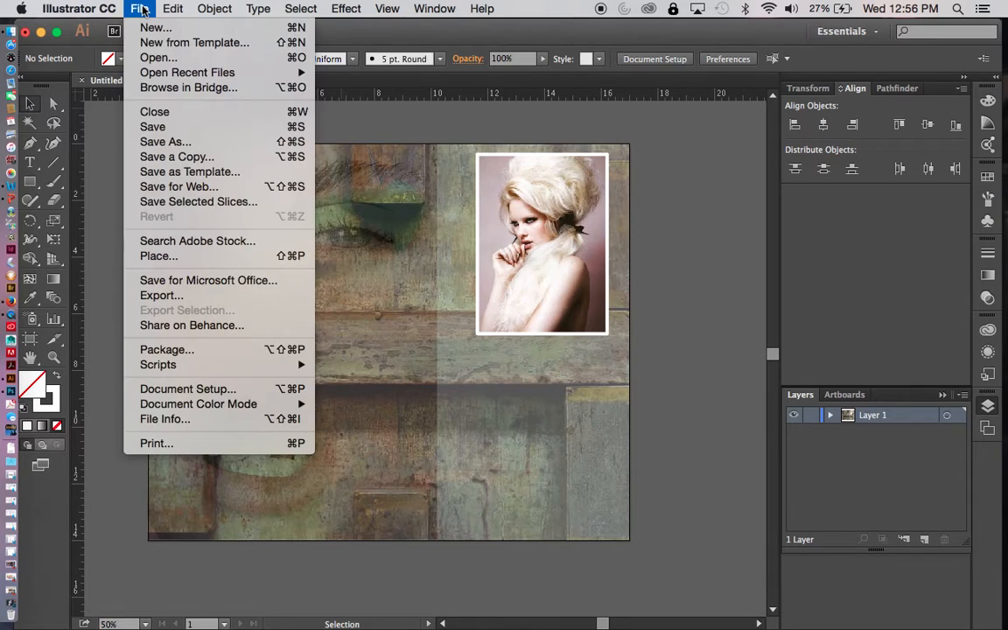
click(161, 257)
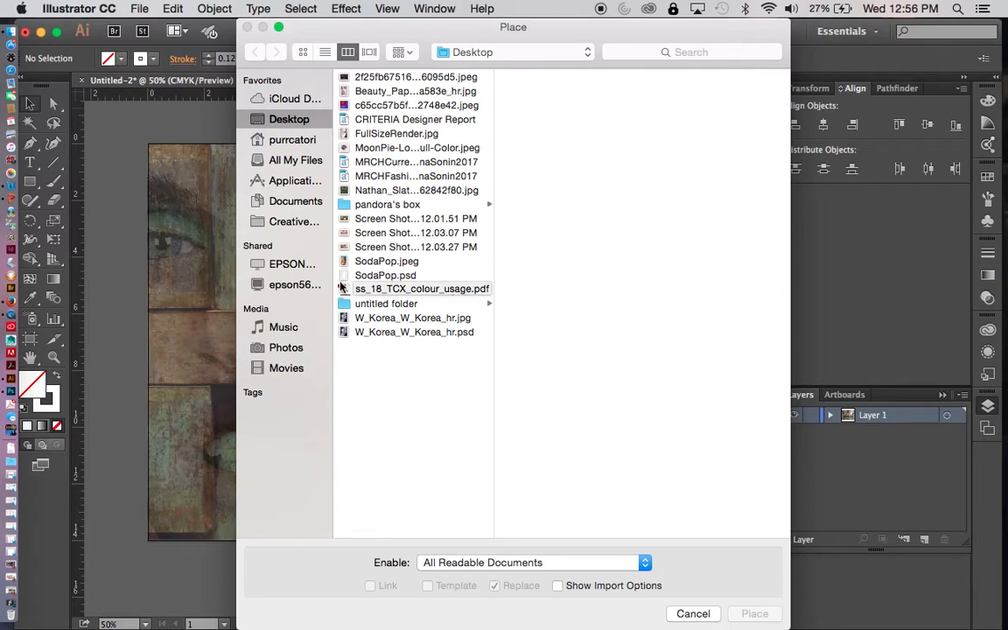
click(365, 319)
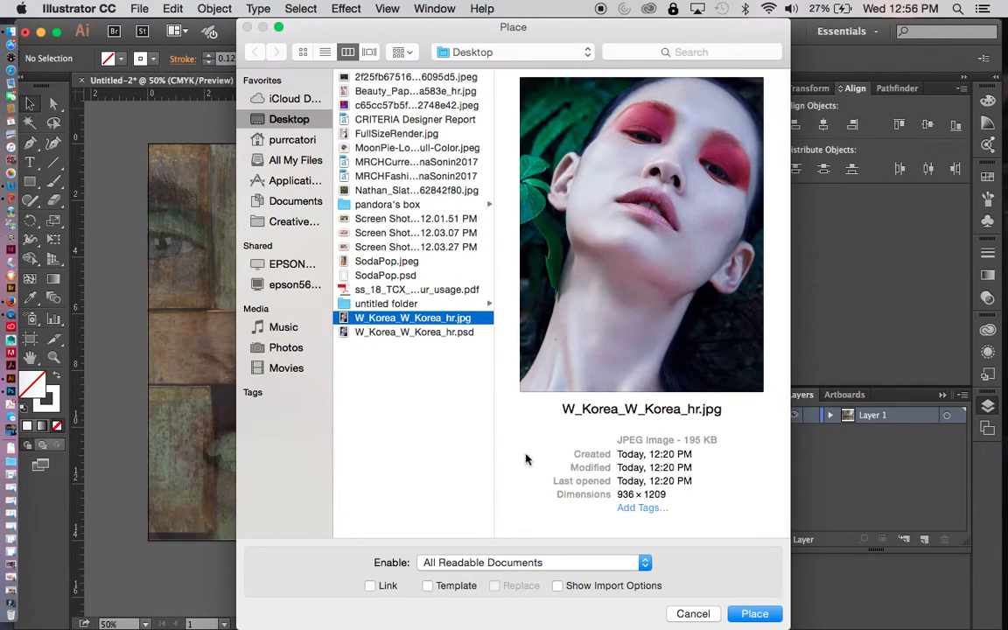
click(763, 611)
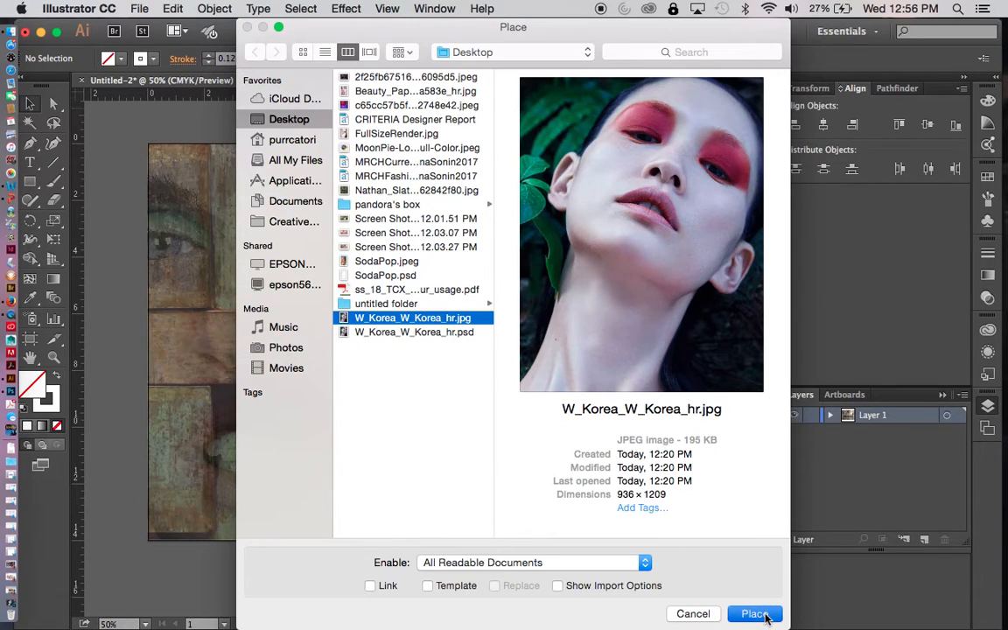
click(450, 360)
drag(450, 360, 685, 532)
Step: Move the newly placed image about 0.9 in right and 0.17 in up, centred beneath the framed portrait, and deselect it
drag(549, 479, 574, 476)
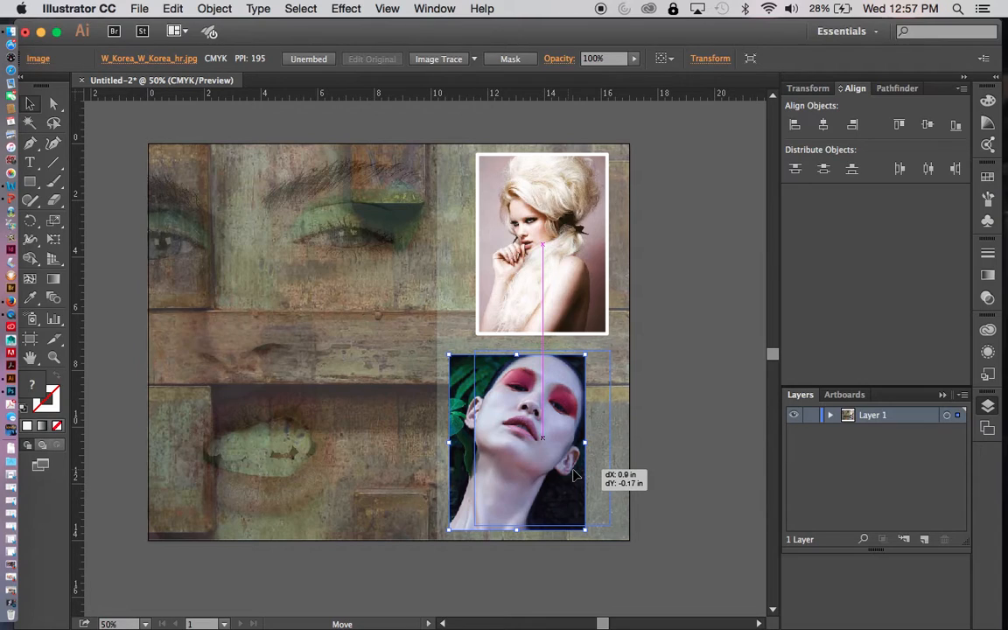
drag(574, 475, 574, 475)
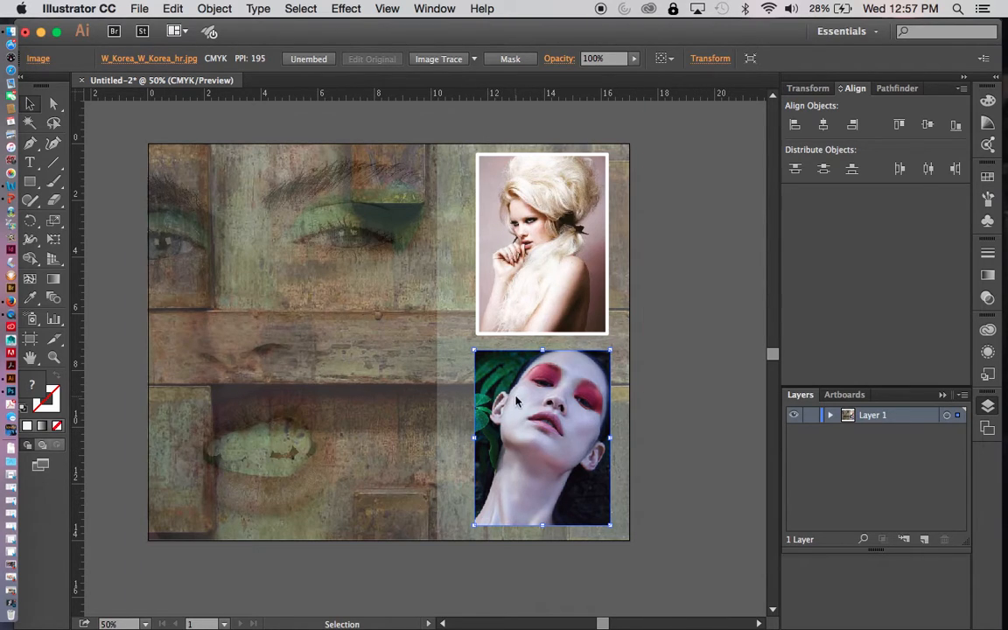
click(672, 375)
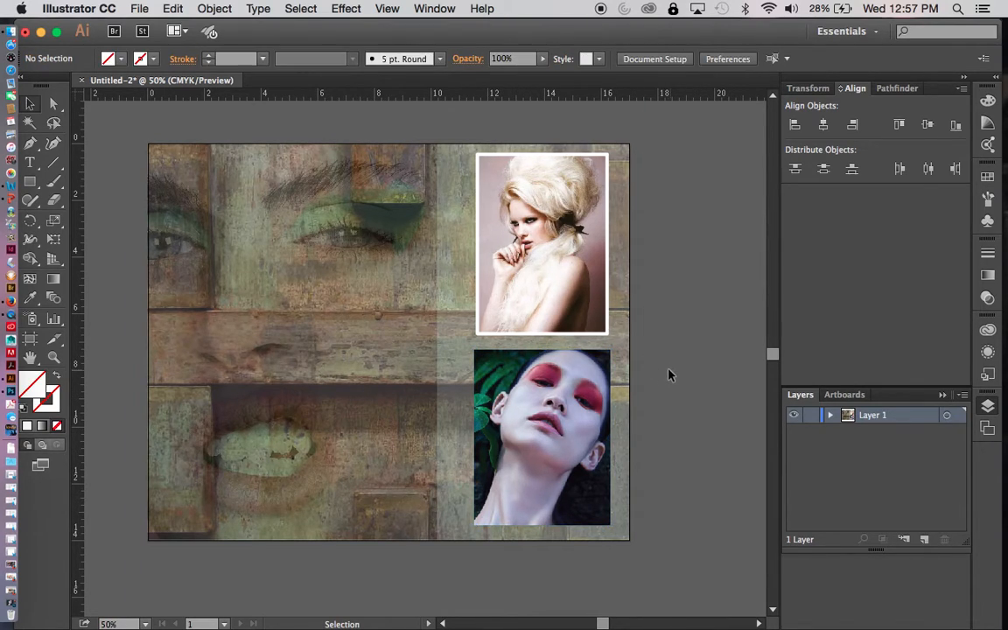
Step: Mask the lower portrait image and give its clipping path a white stroke with a weight of 0.125 in
click(554, 450)
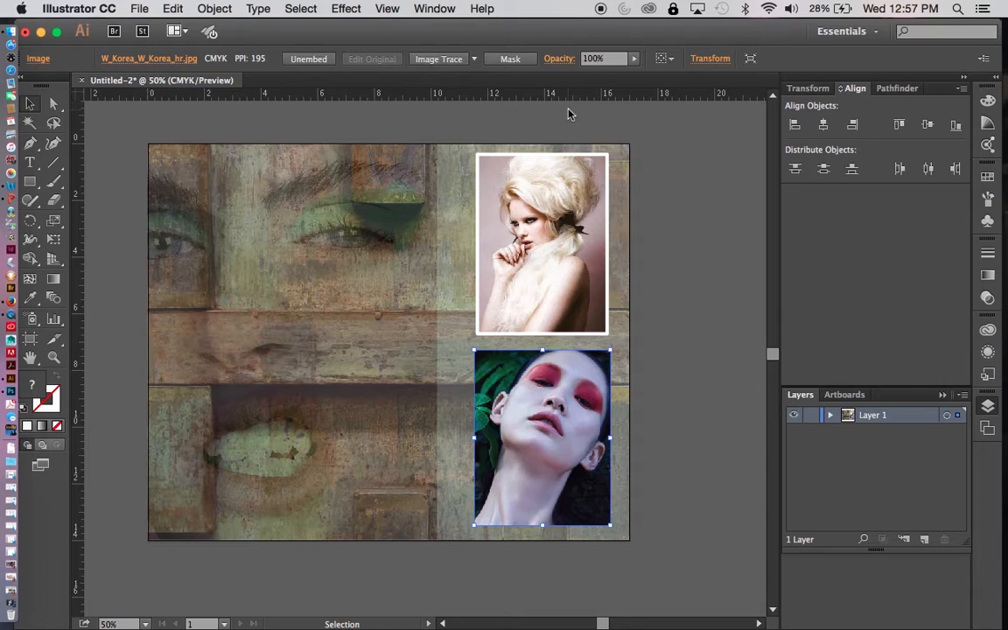
click(511, 59)
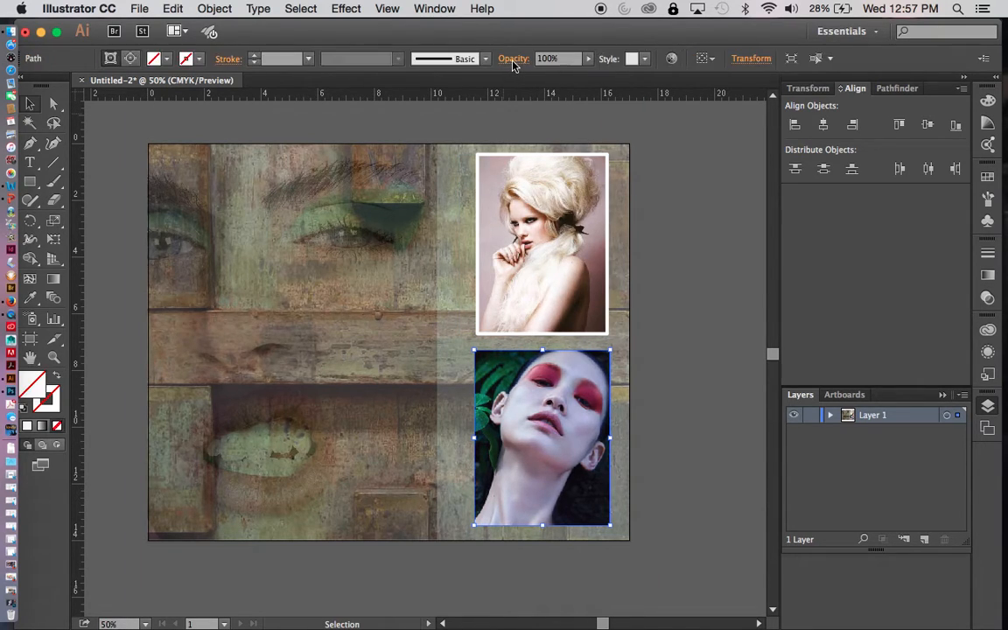
click(199, 59)
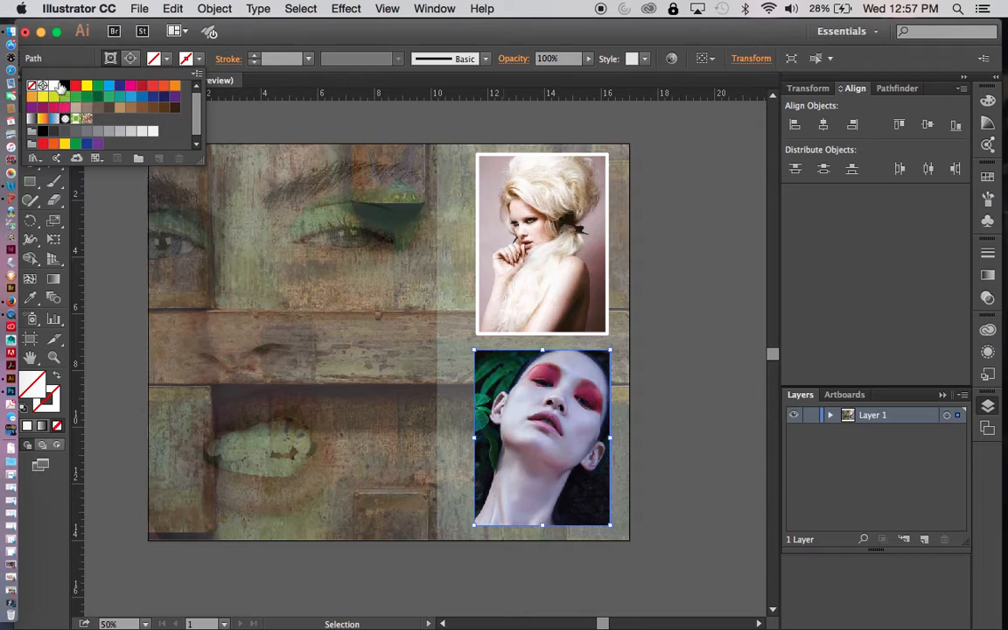
click(55, 86)
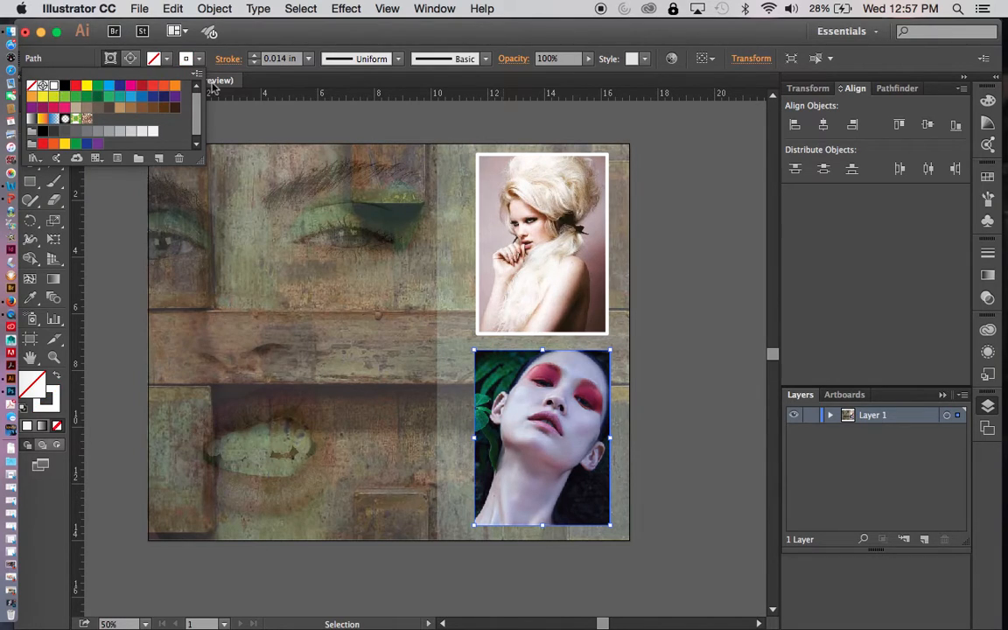
click(309, 59)
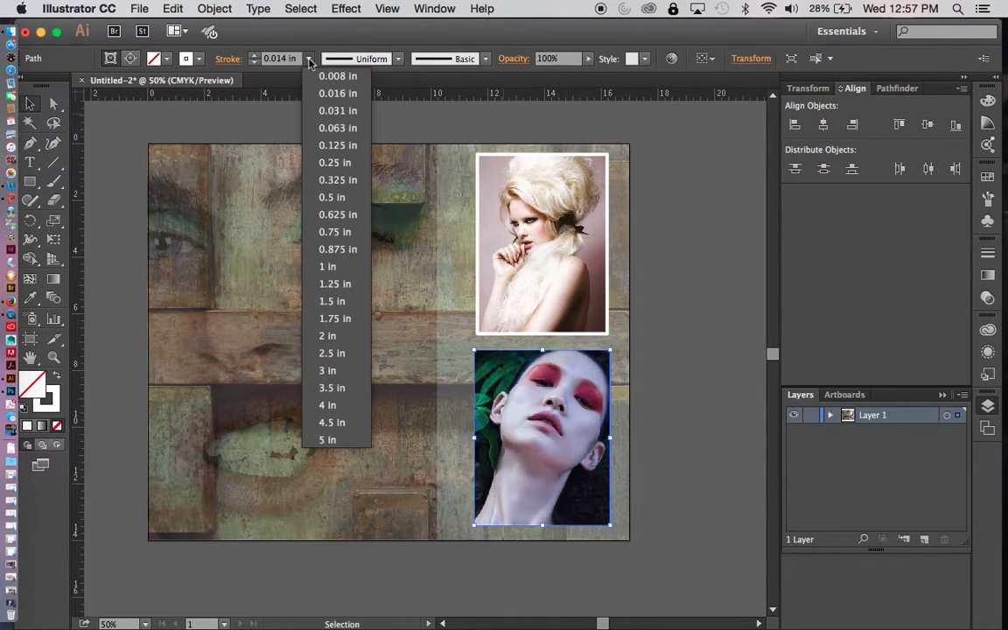
click(336, 144)
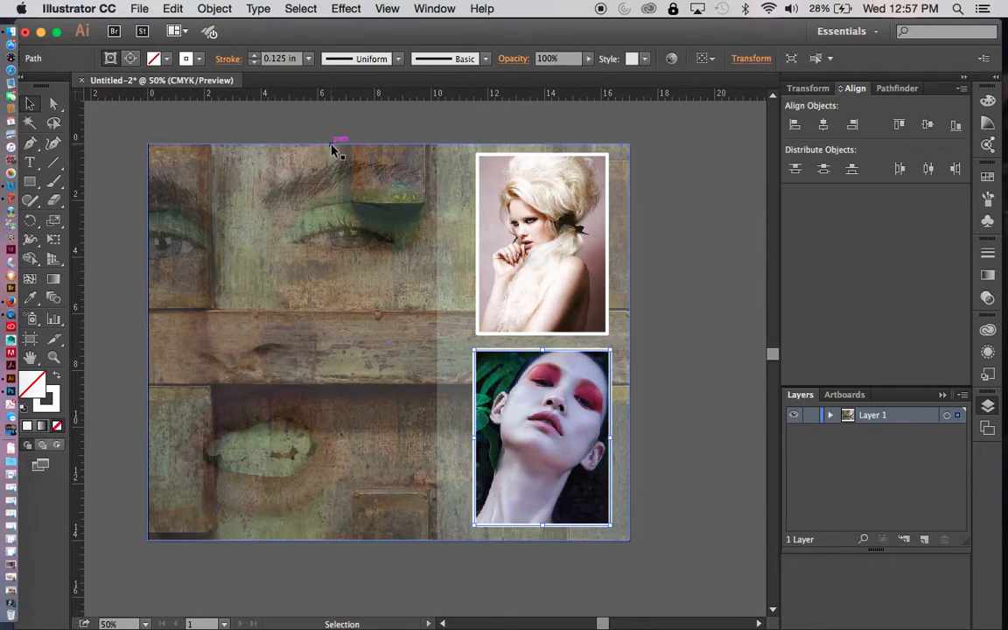
Step: Set the lower portrait frame's stroke to a round cap and round corner join, and clear the selection
click(226, 59)
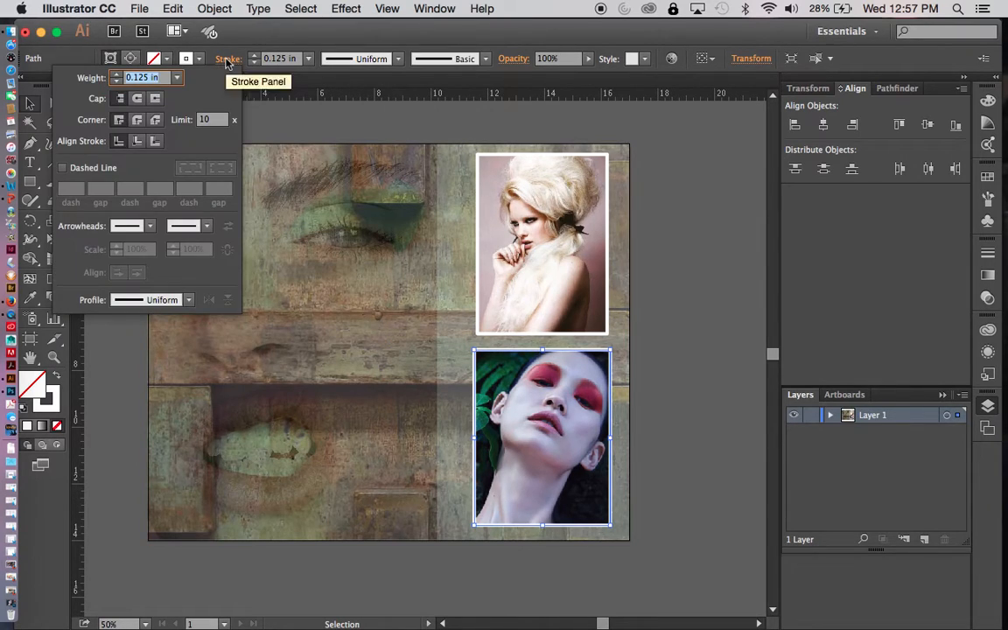
click(137, 98)
click(136, 120)
click(697, 235)
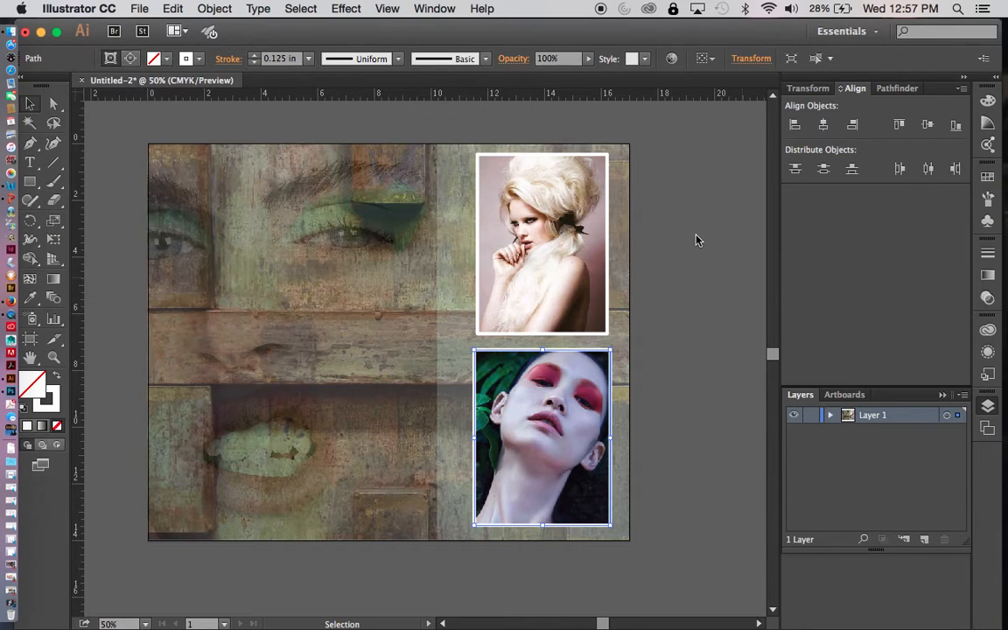
click(696, 240)
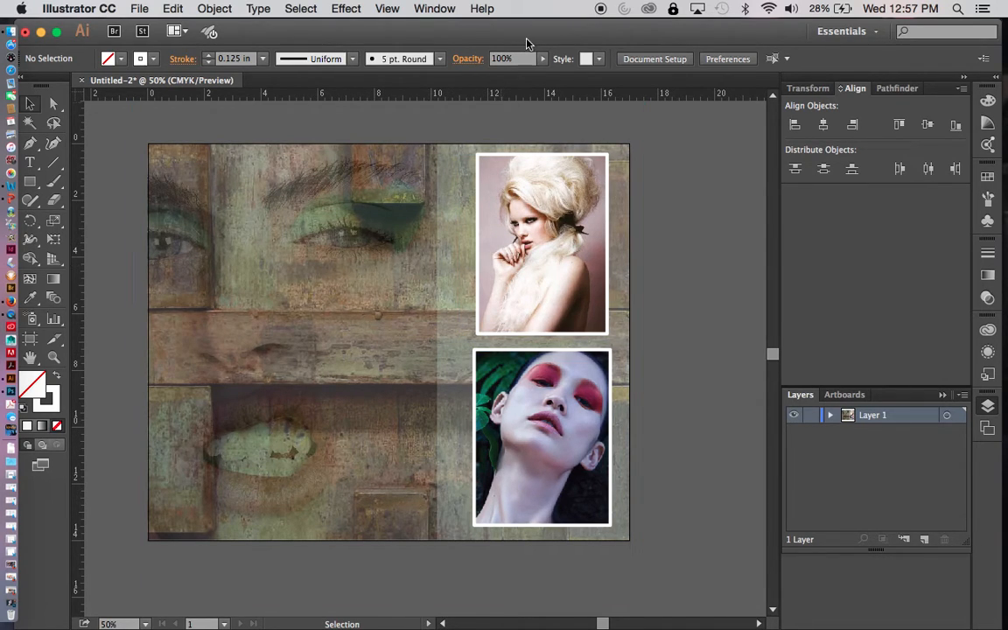
Step: With nothing selected, set the default stroke to None and the default fill to white
mouse_move(537, 35)
mouse_down()
mouse_move(563, 40)
mouse_move(549, 43)
mouse_up()
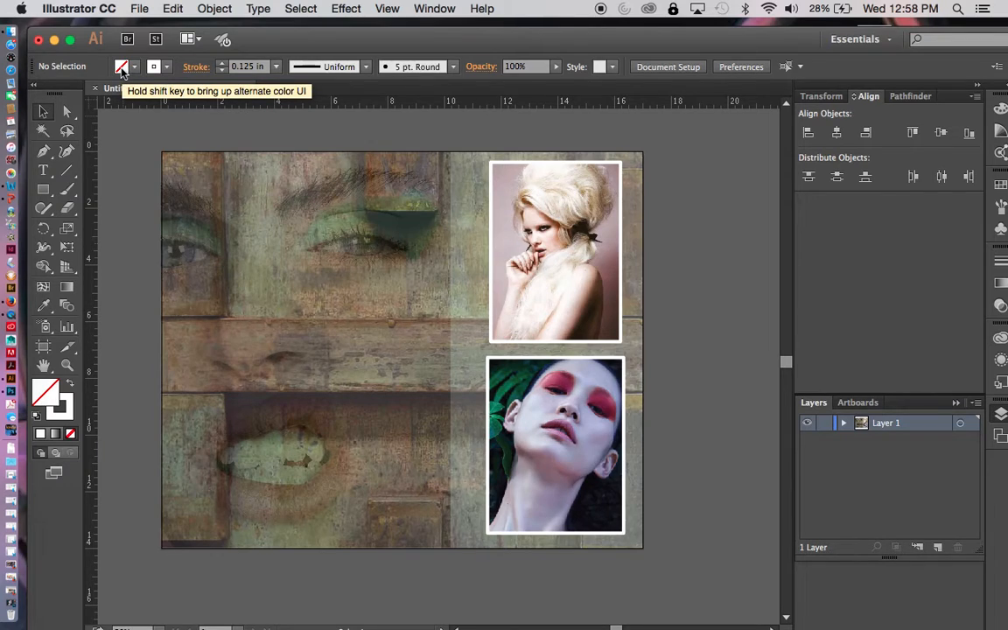
click(168, 67)
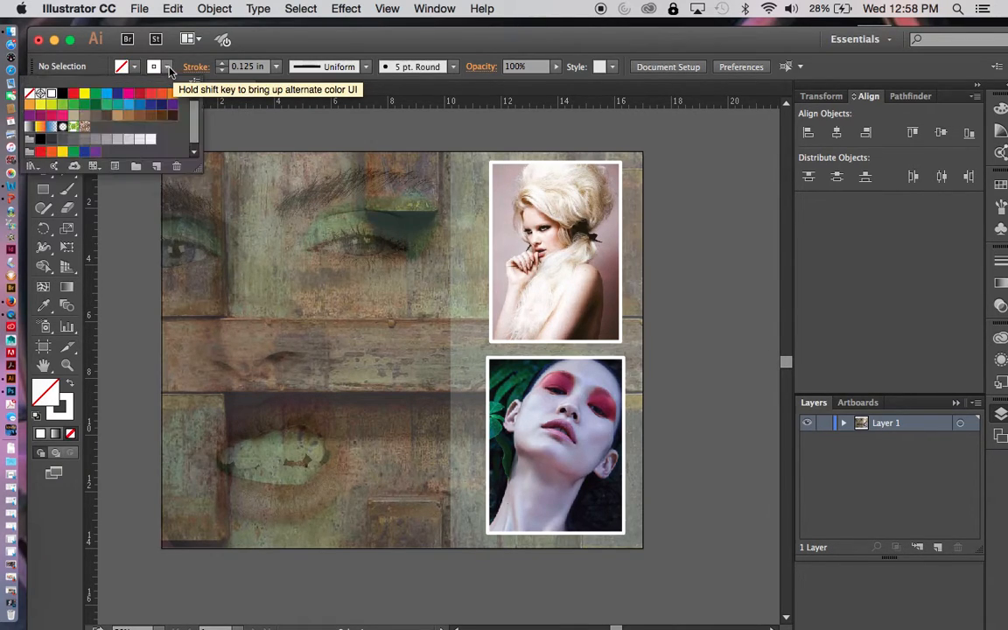
click(30, 95)
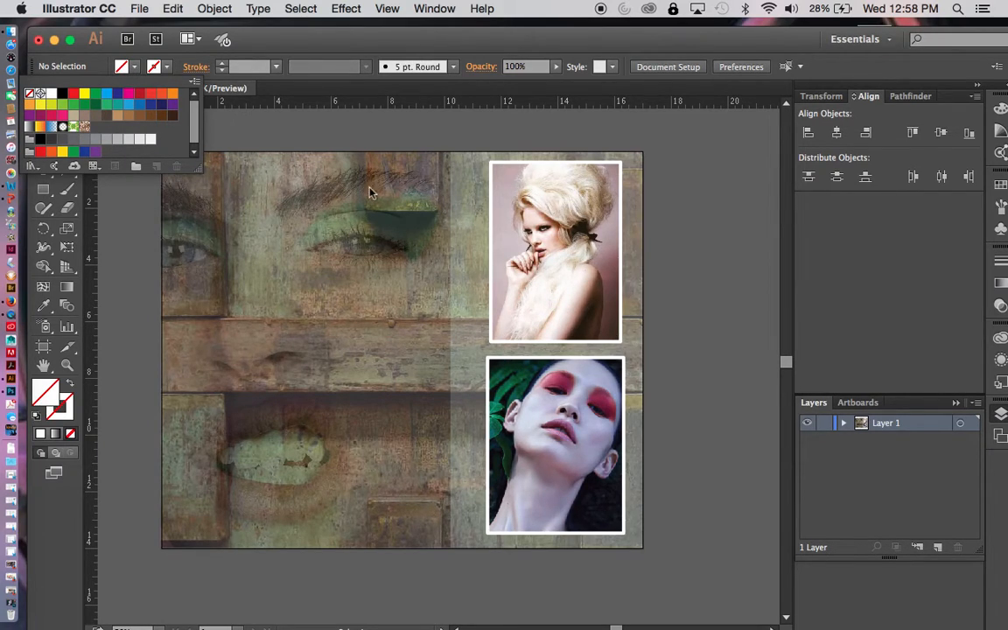
click(135, 68)
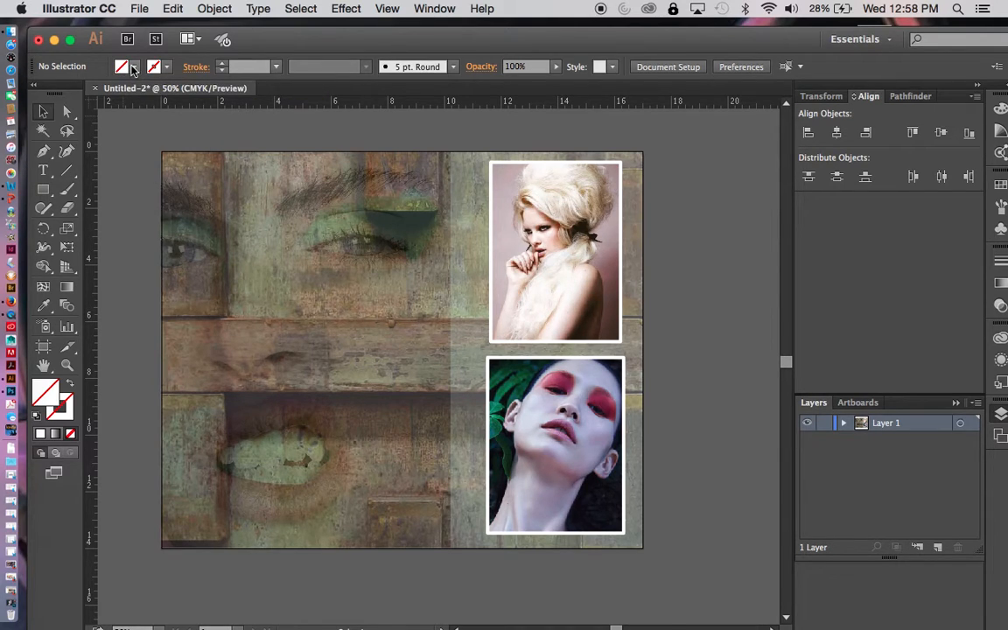
click(135, 68)
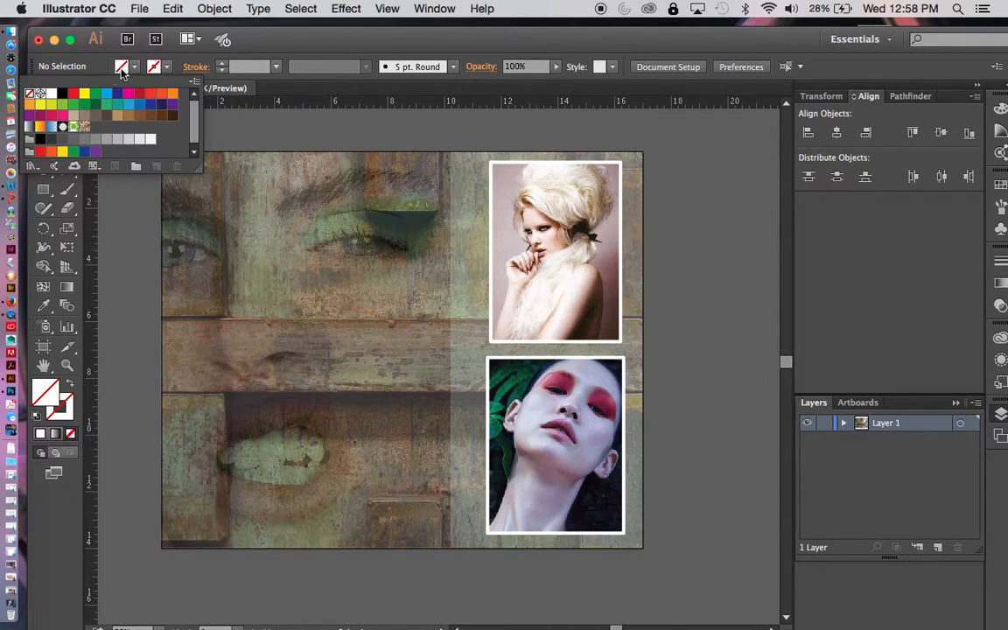
click(52, 93)
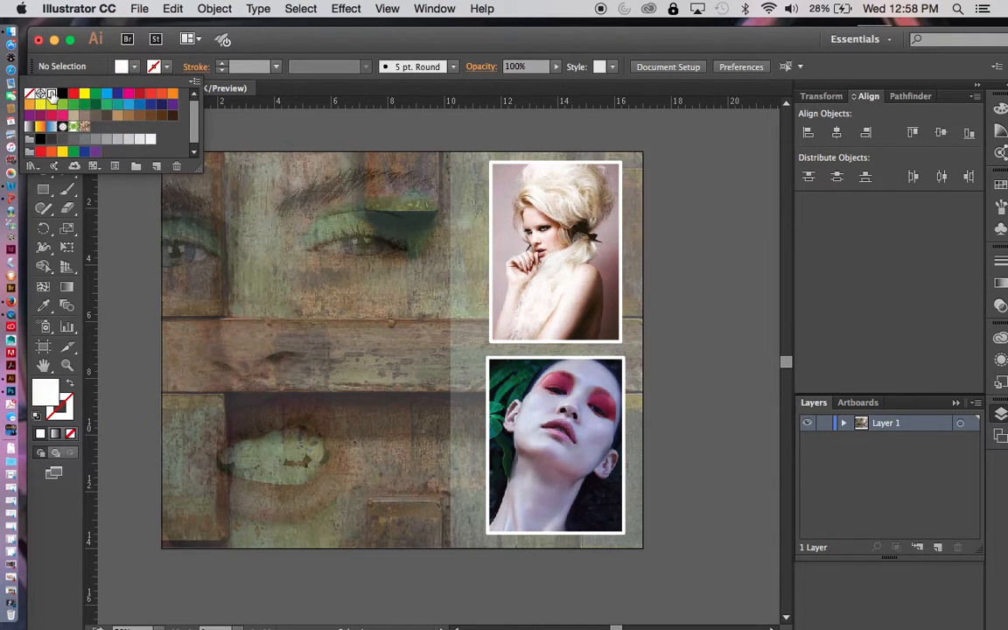
Step: Inspect the alternate CMYK slider controls for the fill colour and for the stroke colour
click(122, 68)
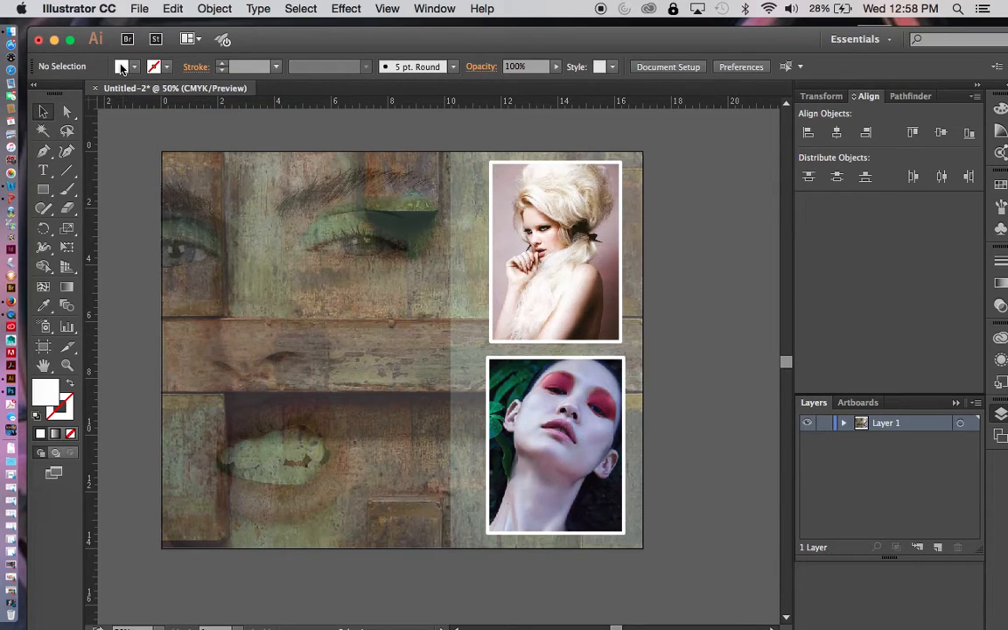
shift+click(121, 68)
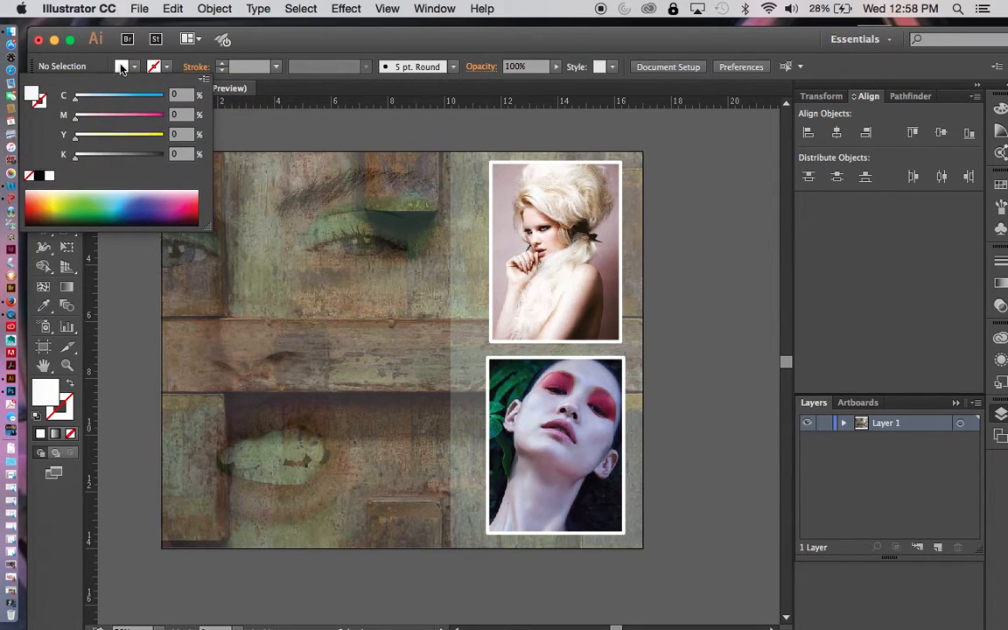
click(317, 133)
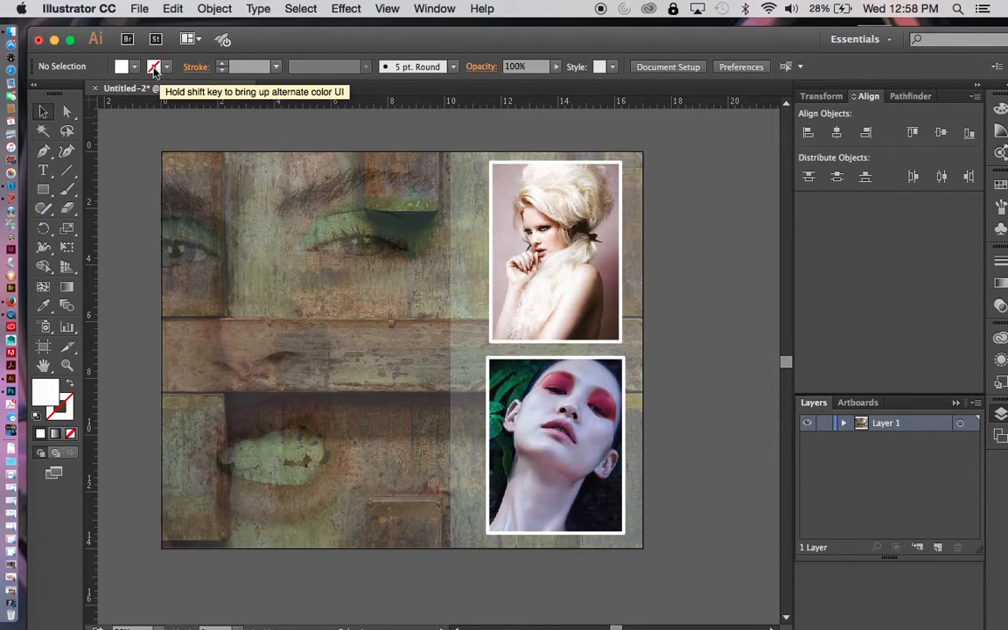
shift+click(154, 70)
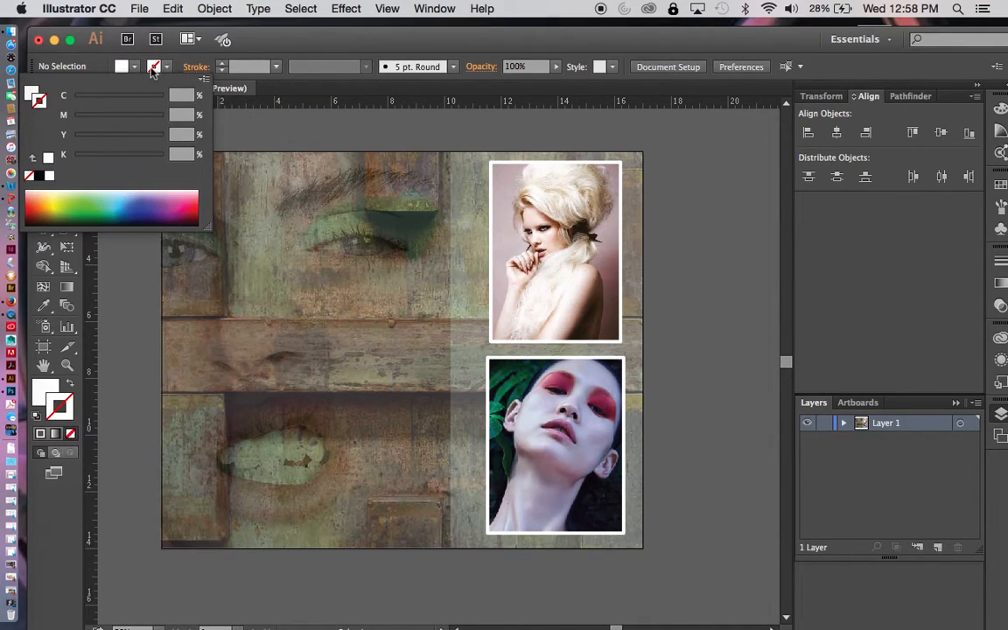
click(330, 127)
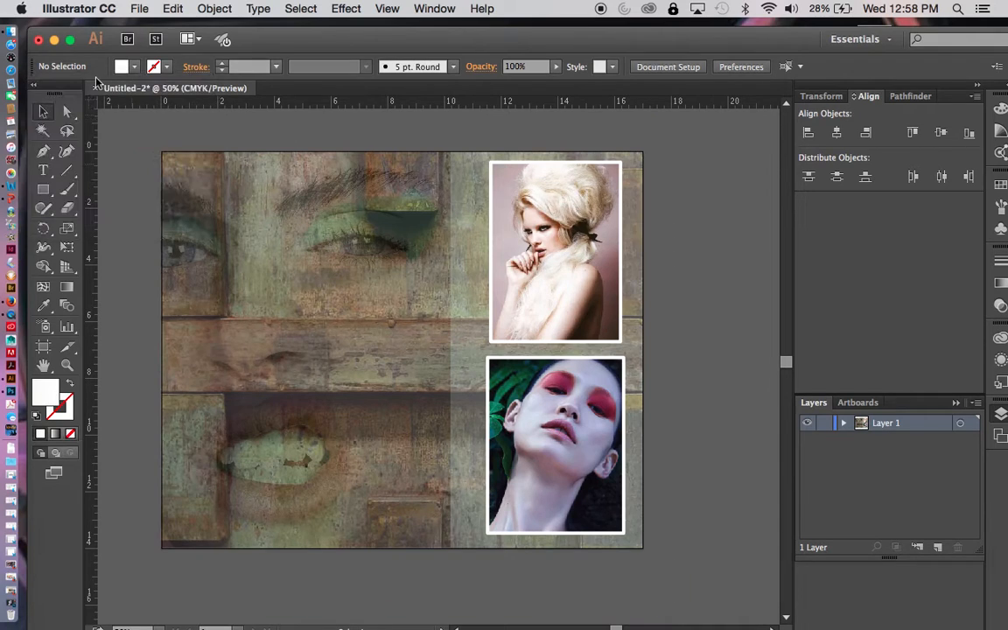
Step: Choose a light green fill from the CMYK spectrum, and darken it to hex 728C44 in the Color Picker
shift+click(122, 70)
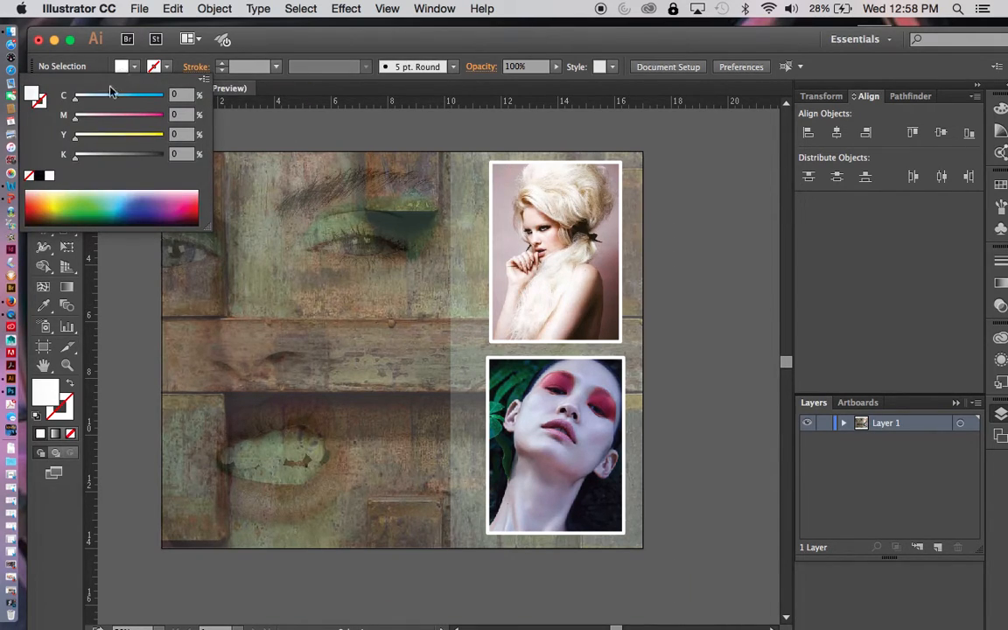
click(77, 199)
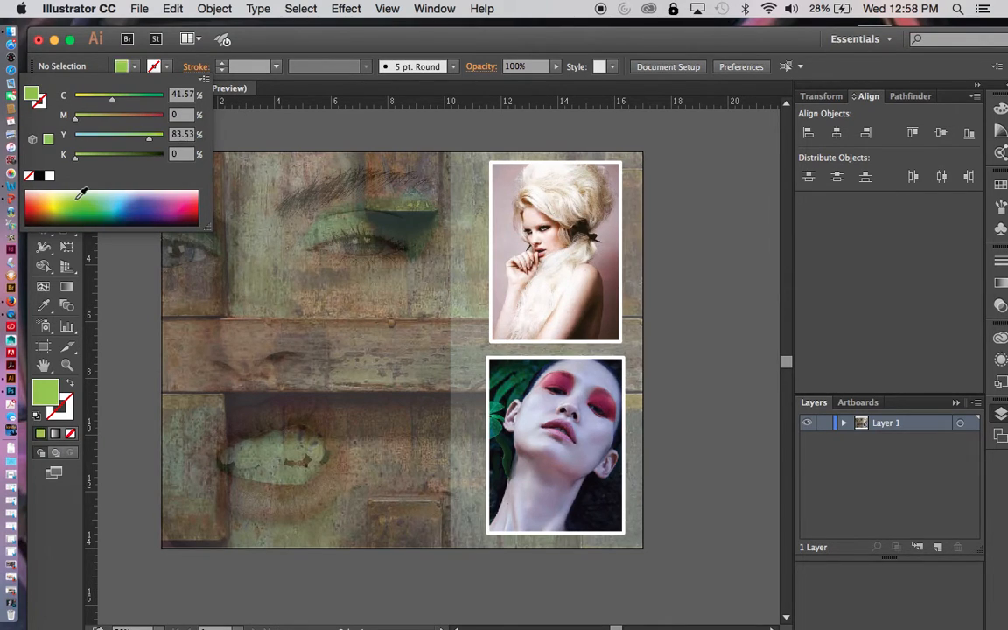
double_click(35, 97)
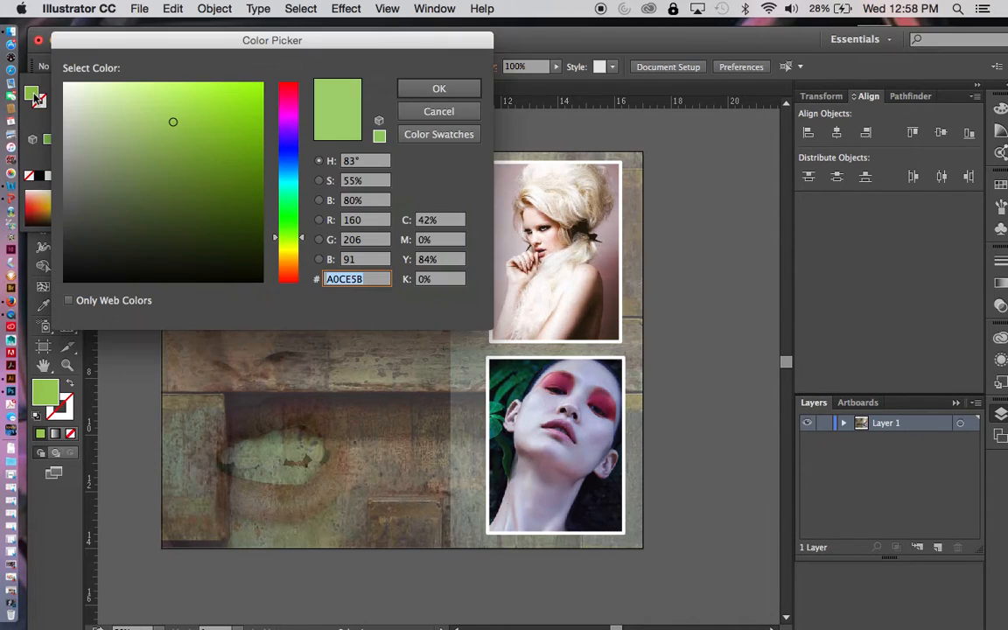
click(160, 164)
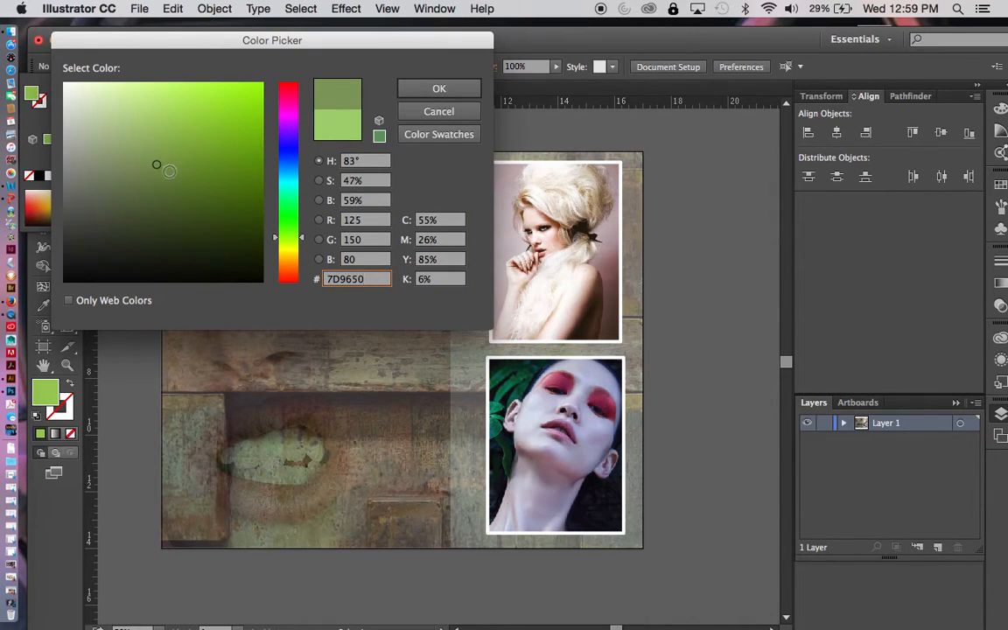
click(168, 172)
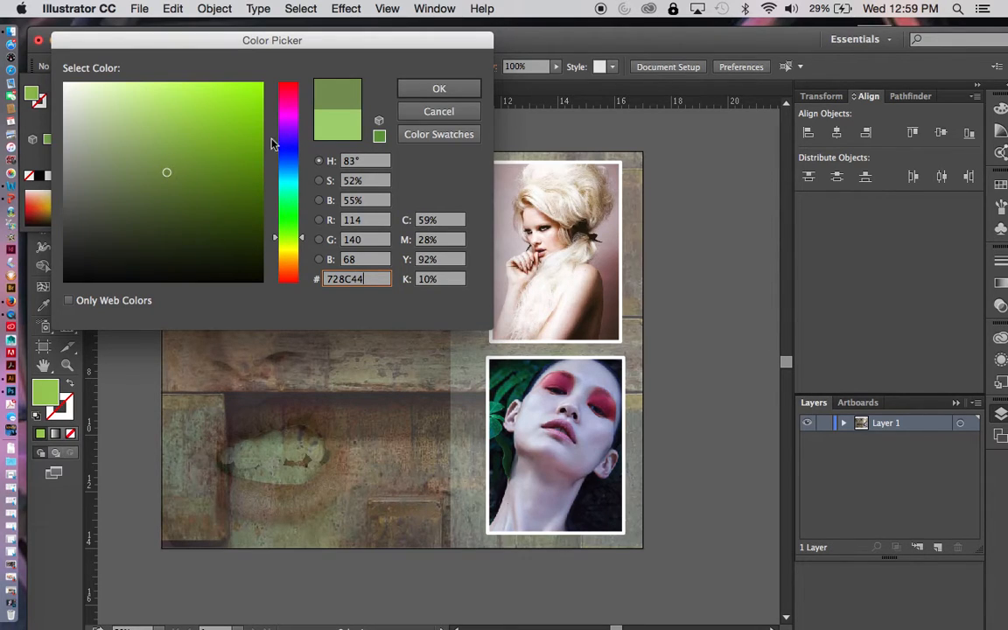
click(461, 90)
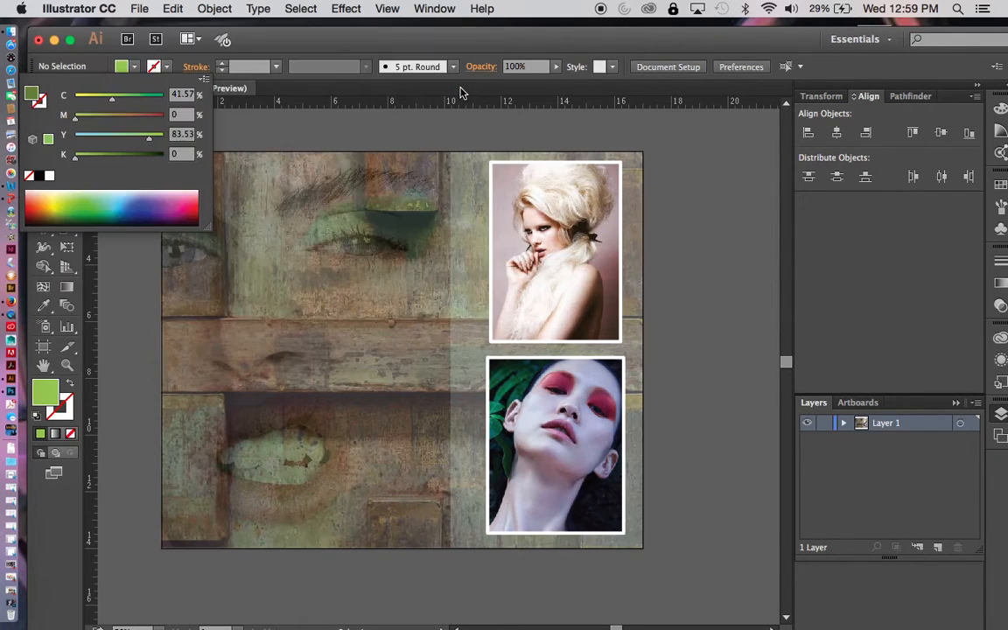
Step: Close the fill colour sliders and switch from the Rectangle tool to the Ellipse tool
click(317, 131)
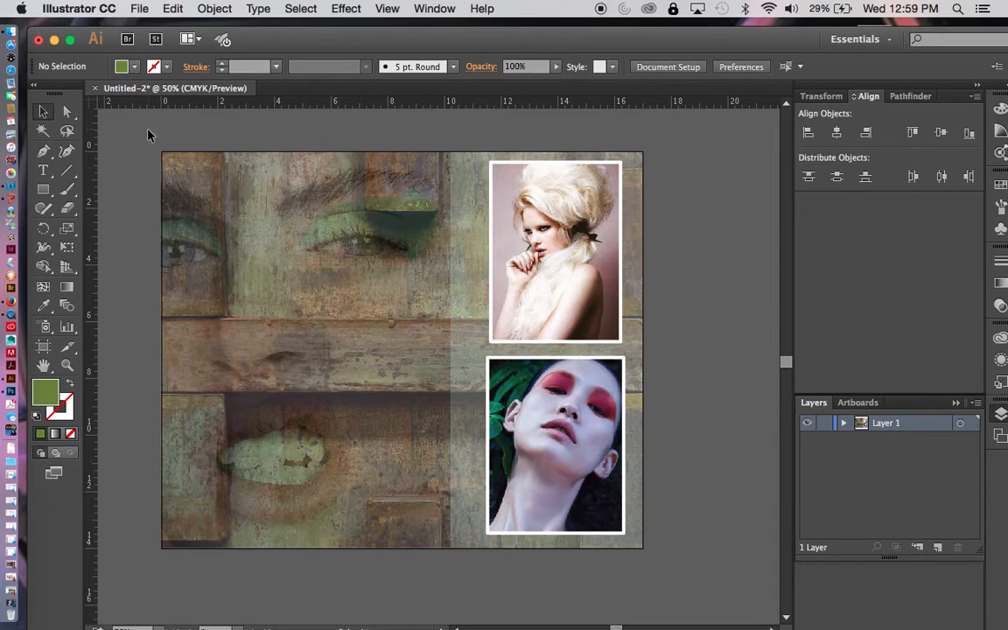
click(46, 190)
click(49, 192)
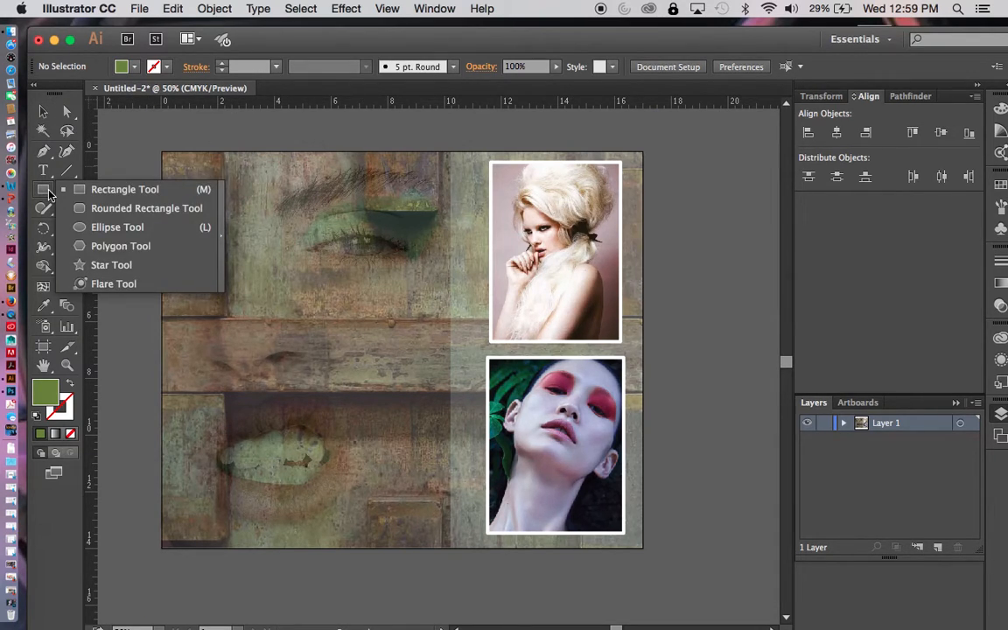
click(108, 233)
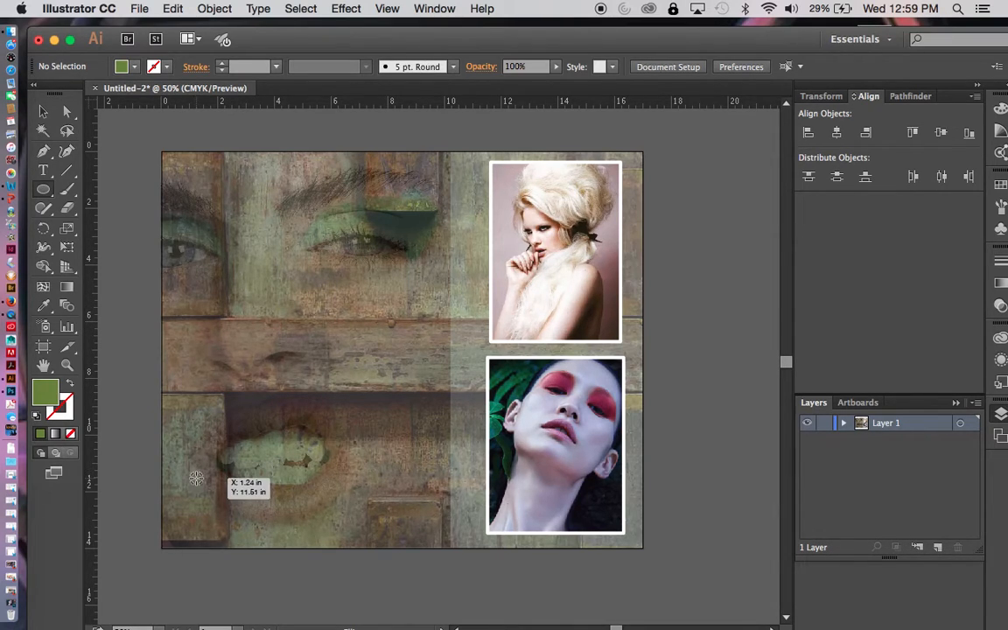
mouse_move(196, 478)
mouse_down()
mouse_move(227, 490)
mouse_move(222, 483)
mouse_move(221, 492)
mouse_up()
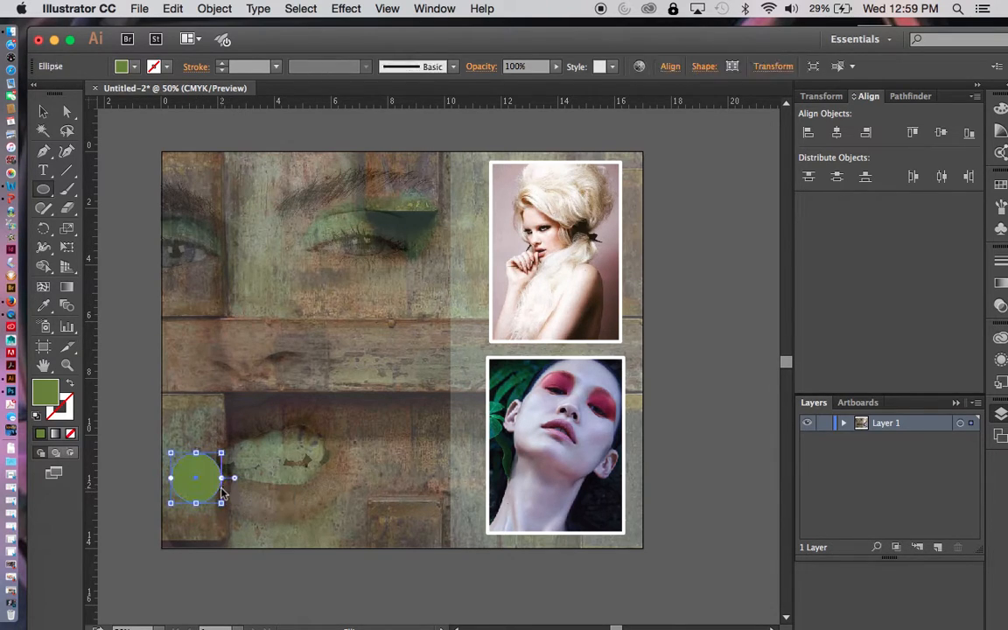
key(Delete)
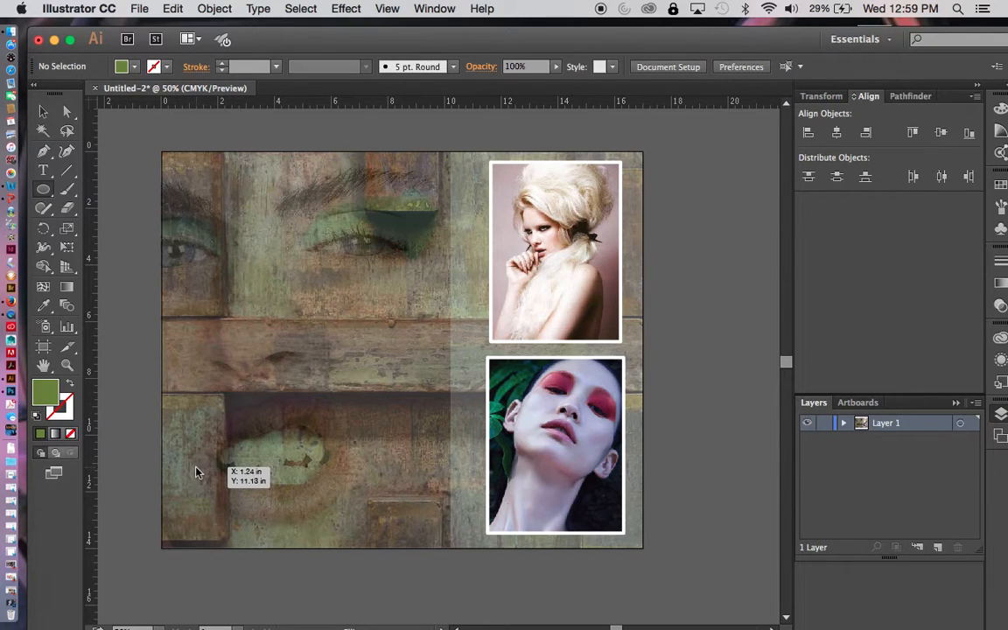
drag(196, 472, 250, 521)
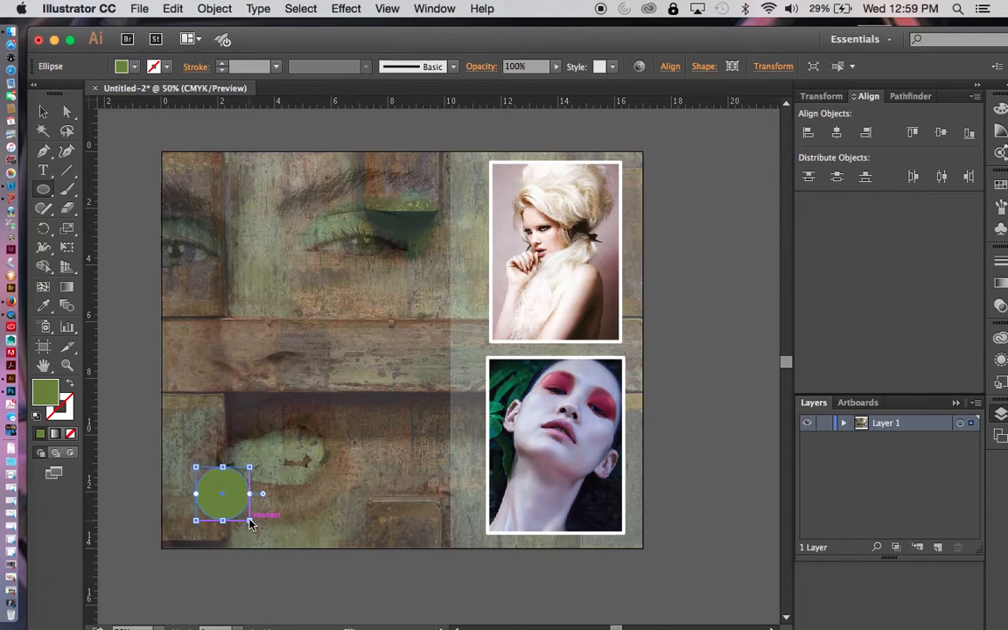
key(Delete)
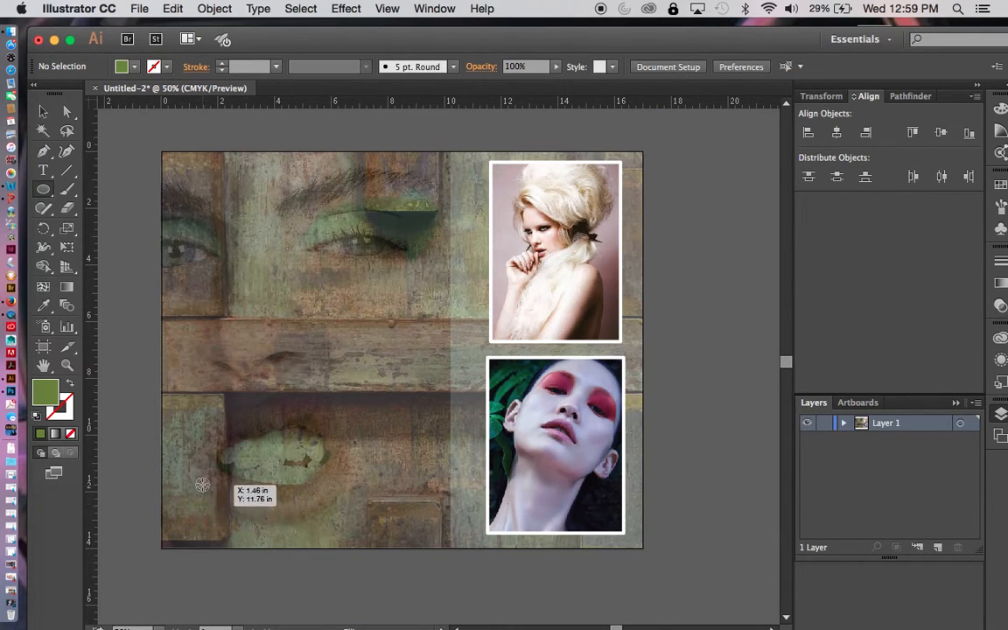
Step: Draw a green circle about 1.4 in across from its centre in the artboard's lower-left corner, and clear the selection
drag(200, 496, 220, 514)
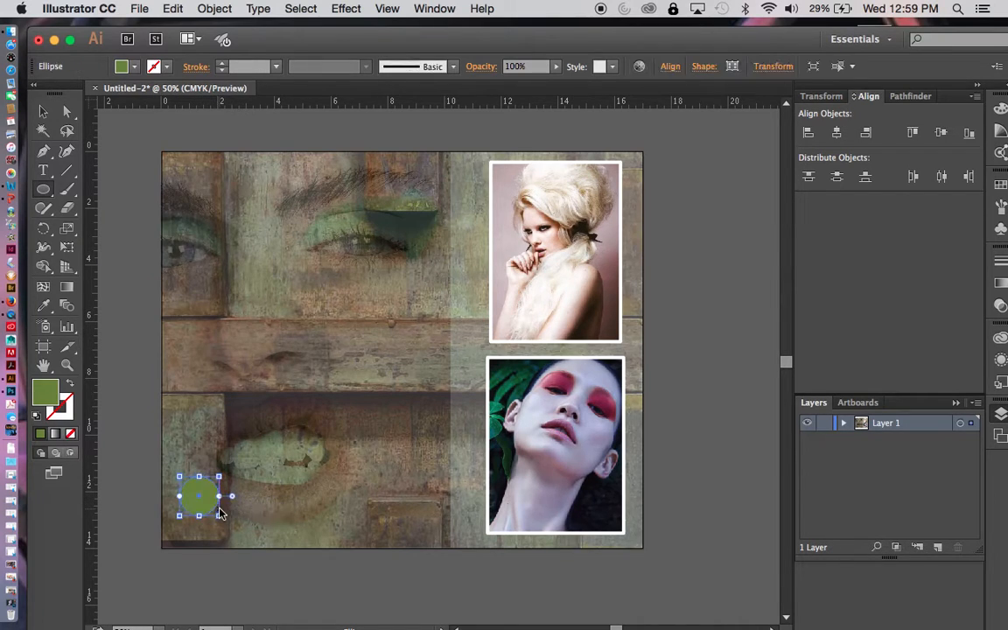
key(v)
click(248, 571)
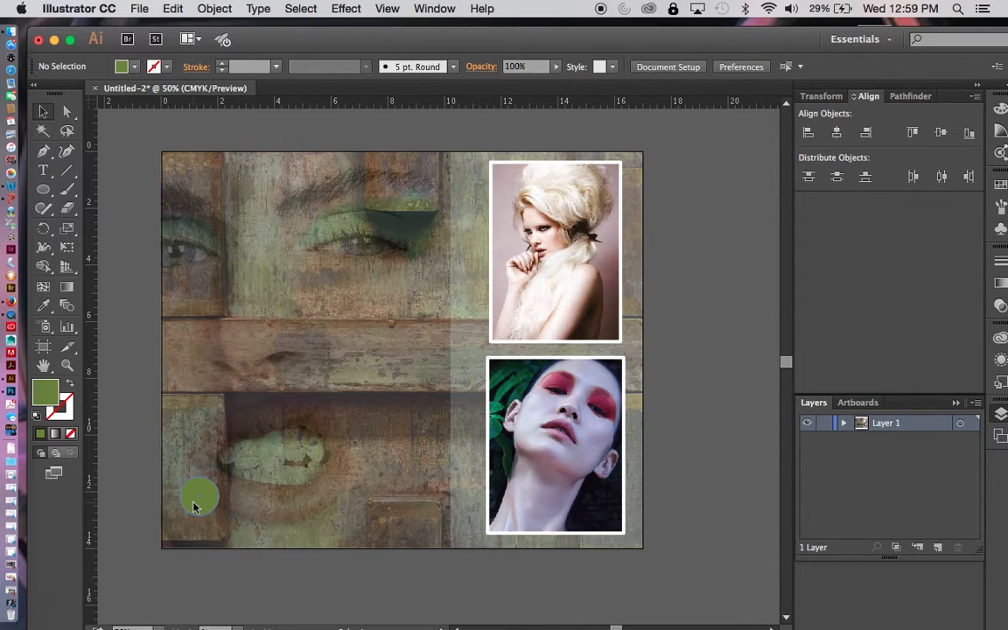
Step: Give the green circle a white stroke with a weight of 0.063 in, and clear the selection
click(203, 499)
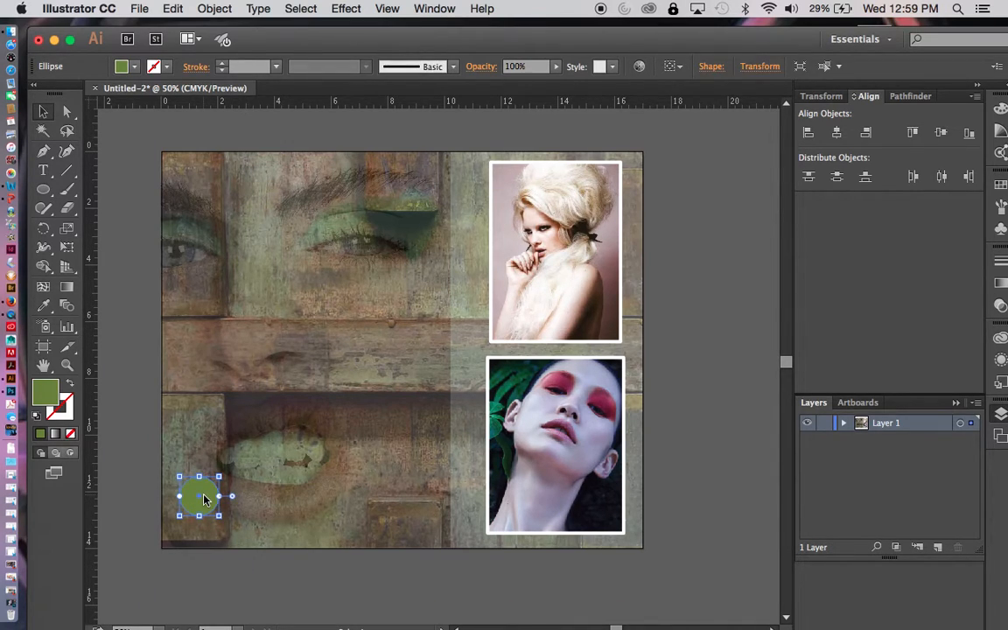
click(167, 68)
click(52, 94)
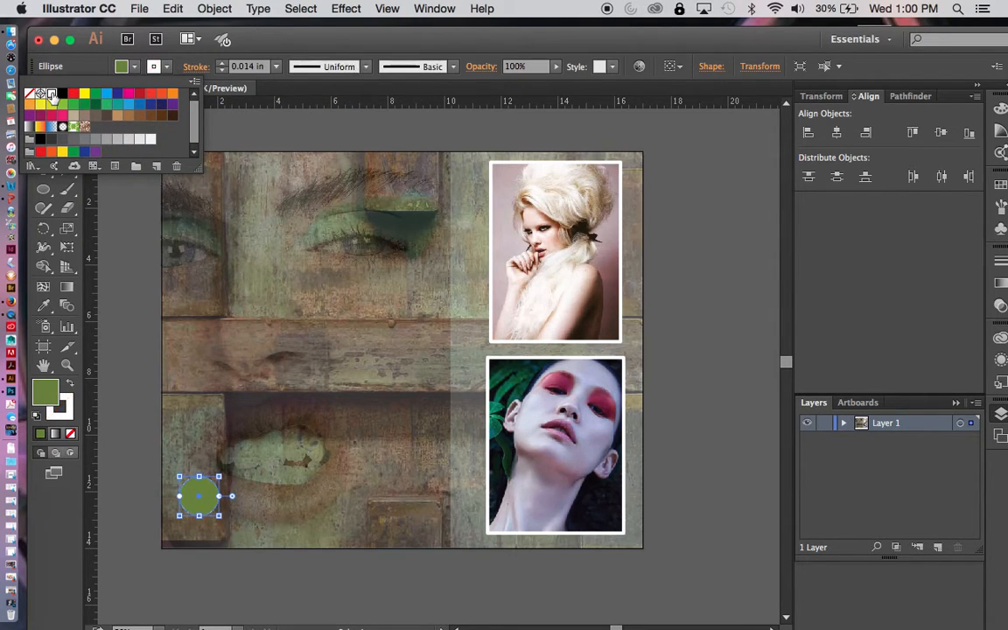
click(278, 67)
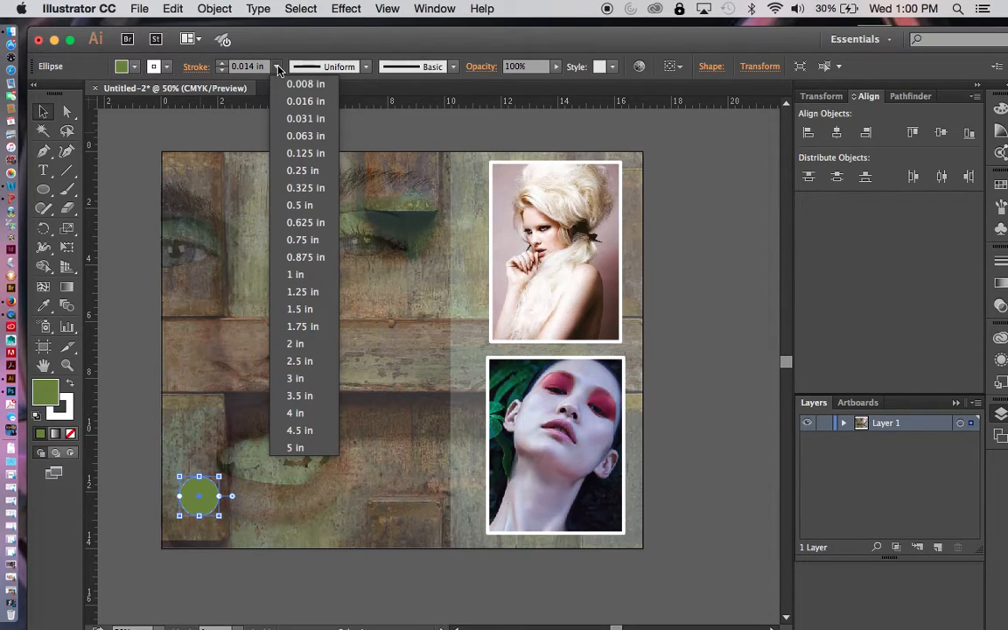
click(306, 135)
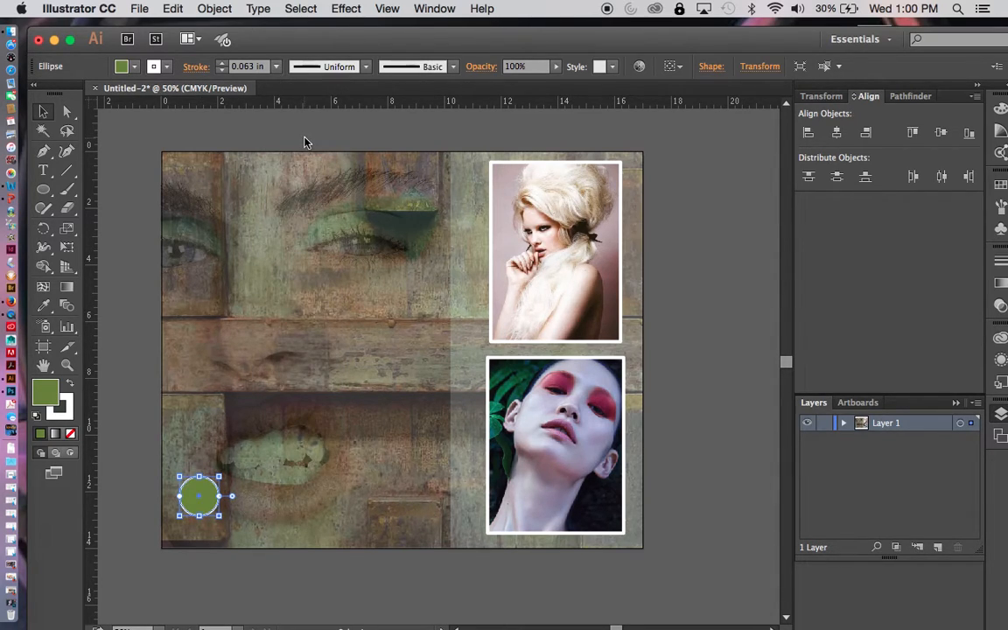
click(124, 202)
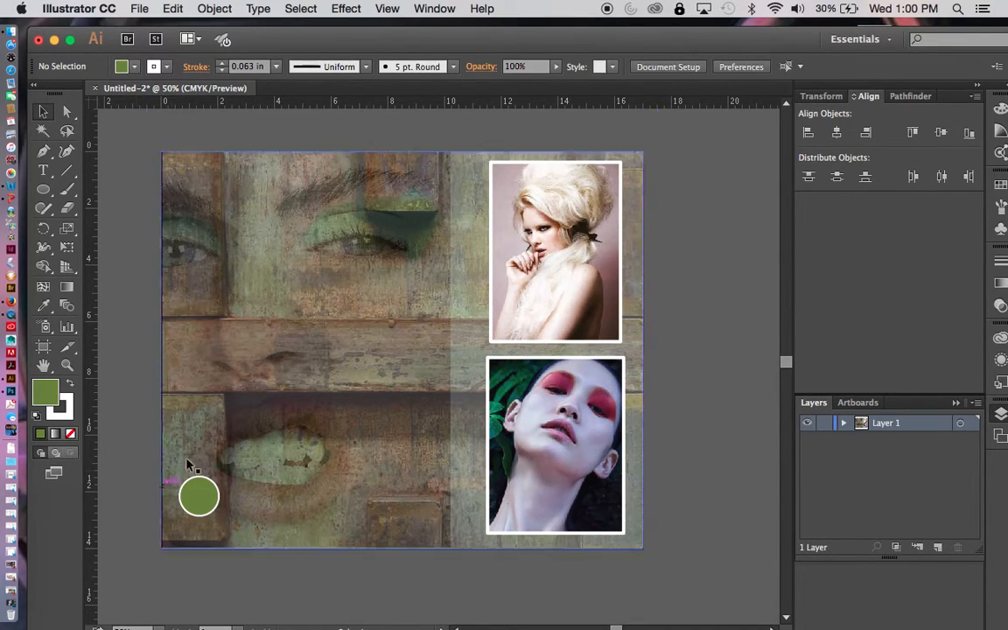
Step: Duplicate the green circle horizontally to its right, fill the copy with pale cream hex E2E0C0, and clear the selection
click(207, 505)
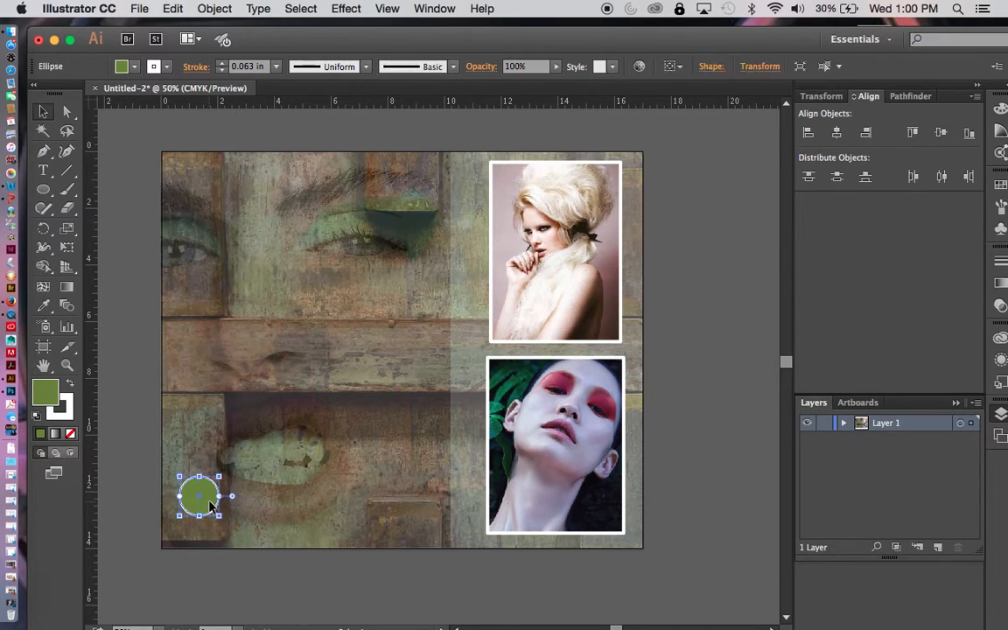
drag(209, 505, 260, 505)
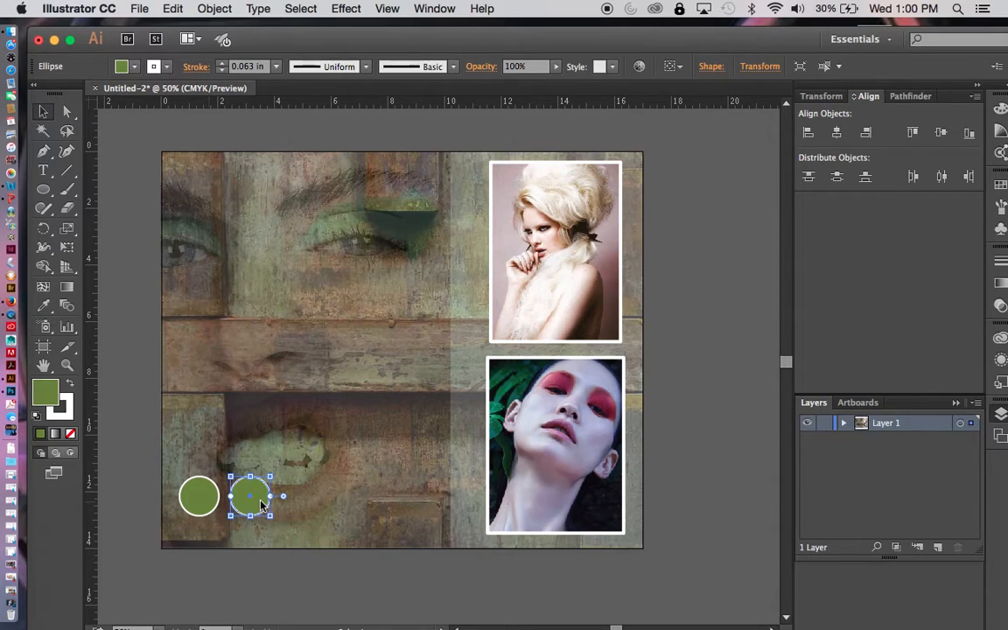
click(121, 70)
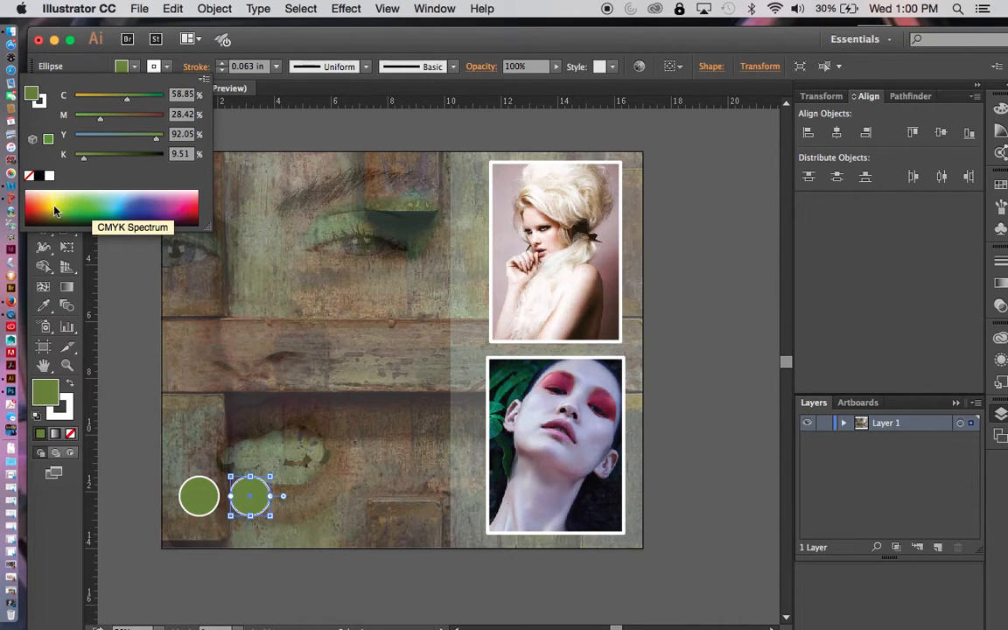
click(52, 192)
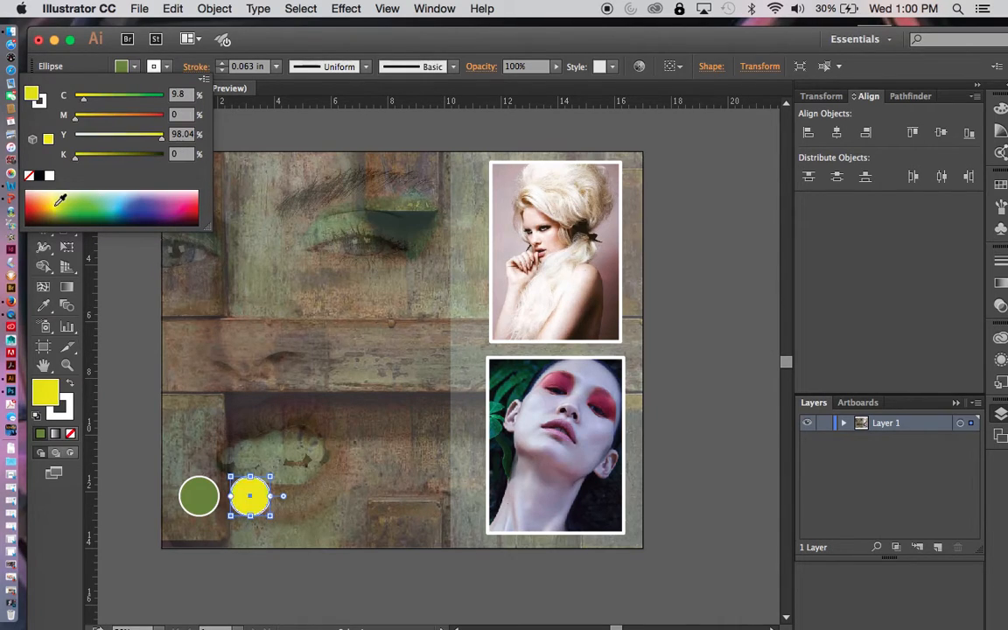
double_click(37, 98)
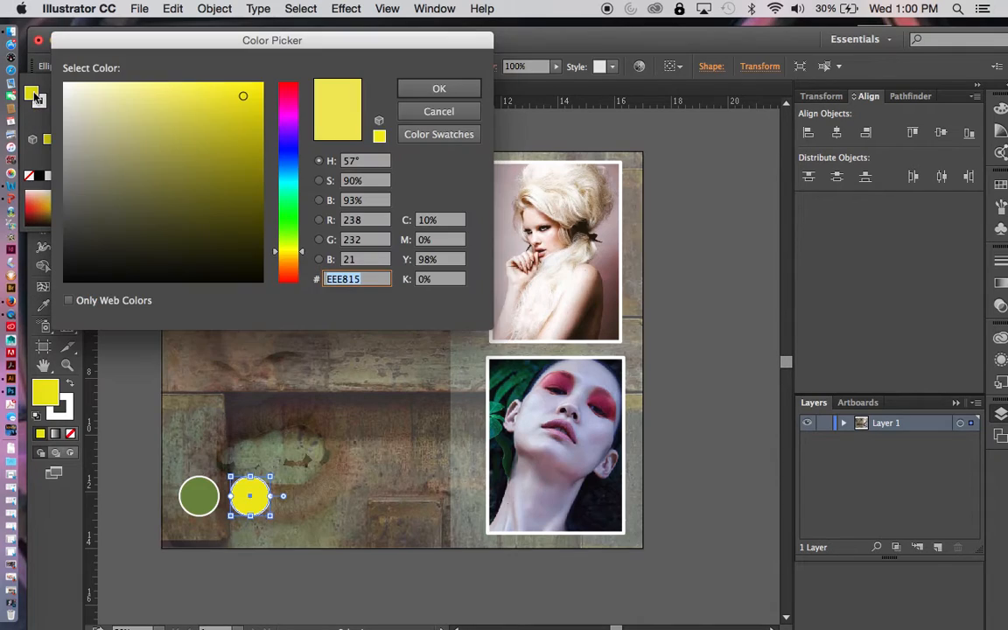
click(184, 148)
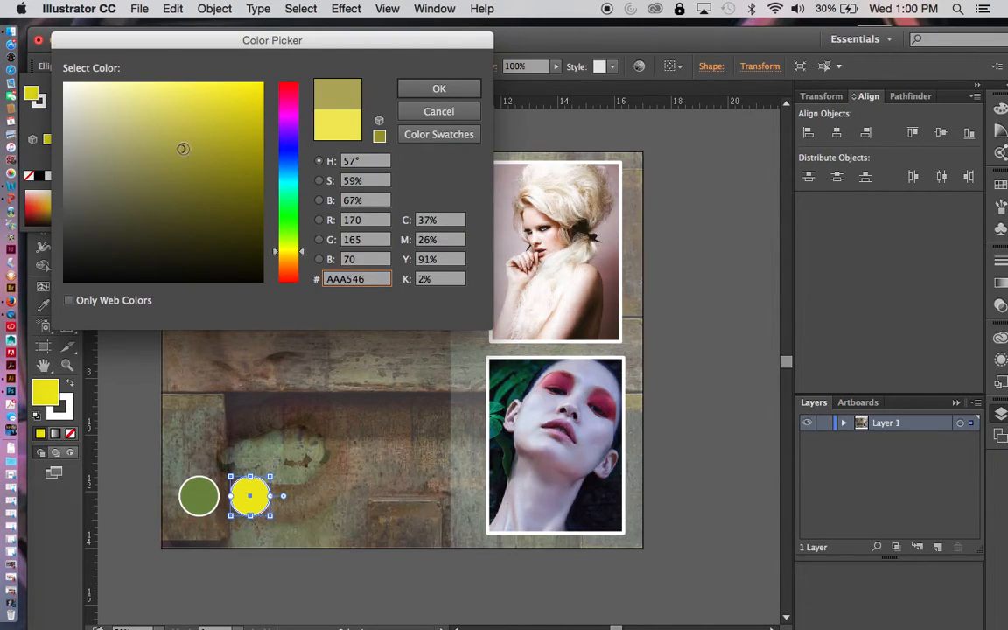
click(102, 145)
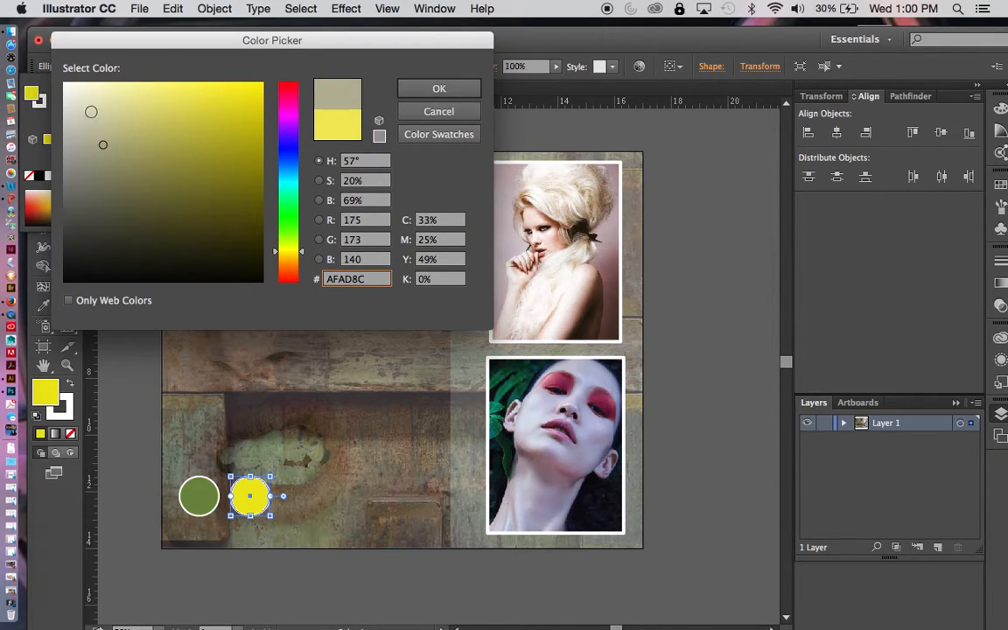
click(92, 106)
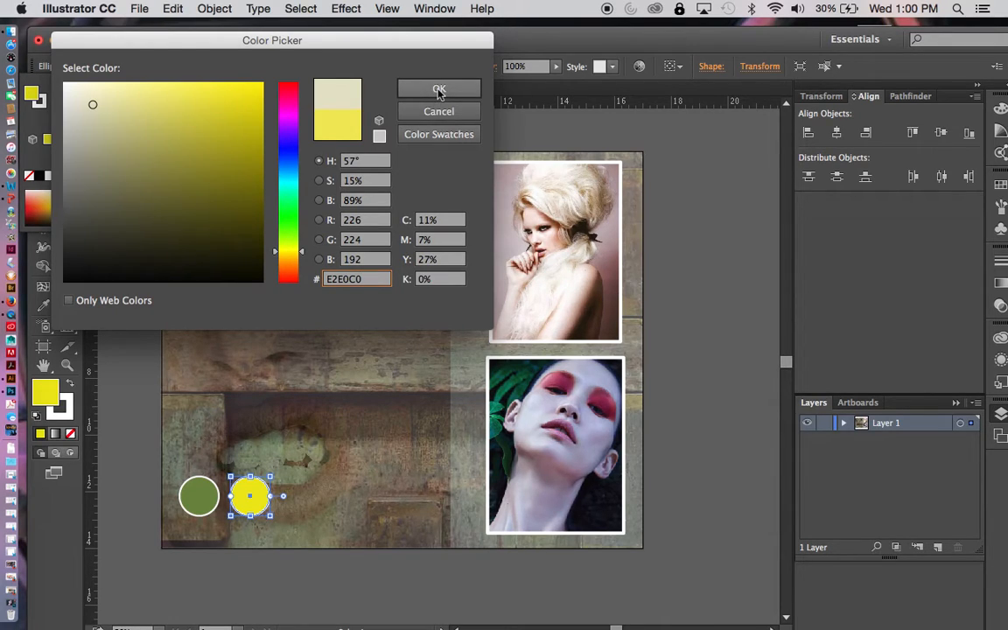
click(439, 91)
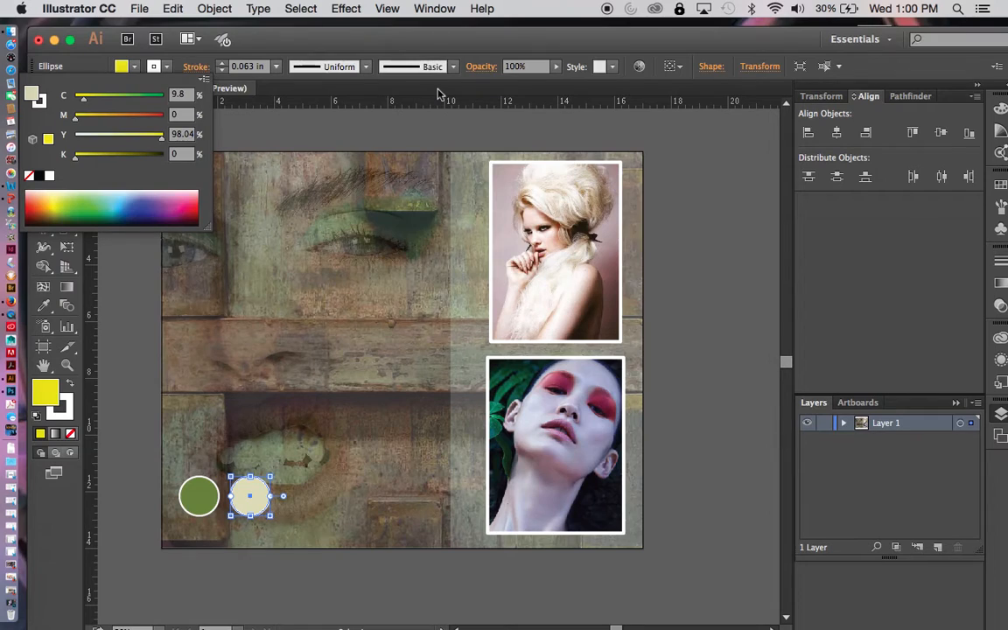
click(315, 576)
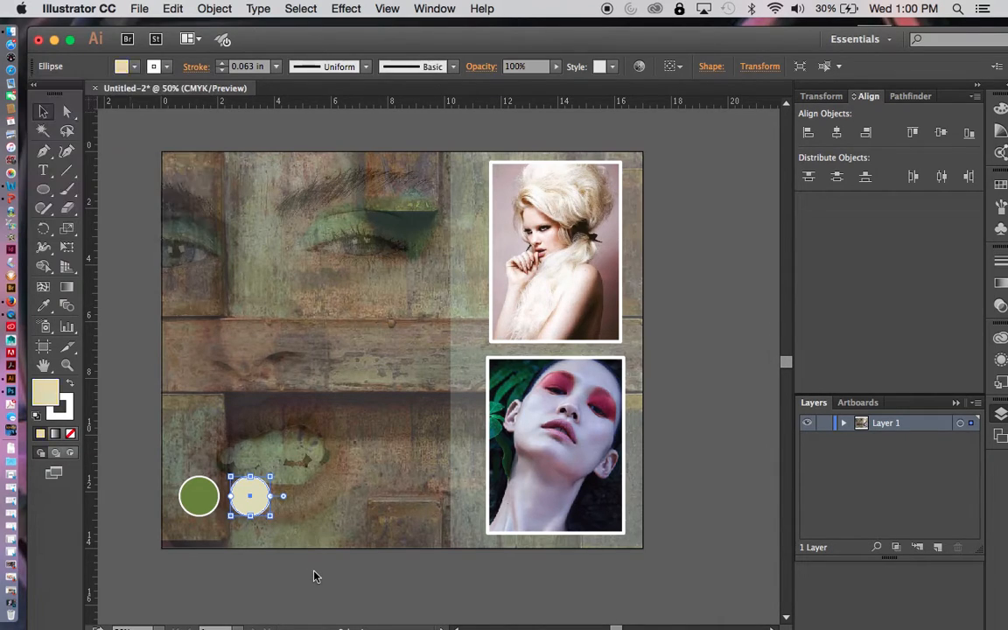
click(315, 576)
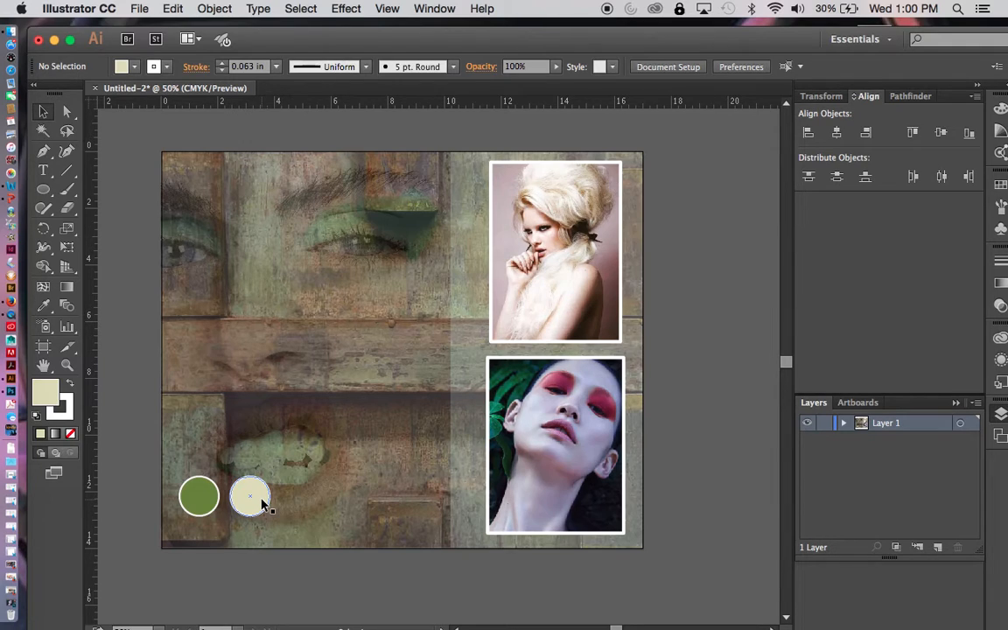
Step: Duplicate the cream circle to its right with equal spacing, fill the copy with mauve hex B57C9A, and clear the selection
drag(261, 503, 318, 500)
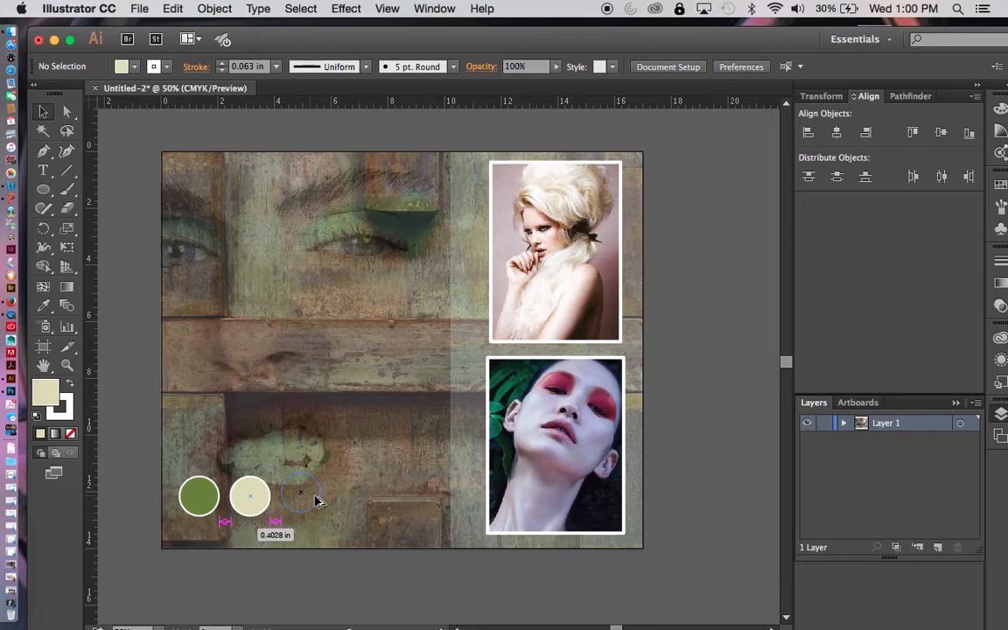
drag(318, 501, 319, 502)
drag(319, 502, 318, 503)
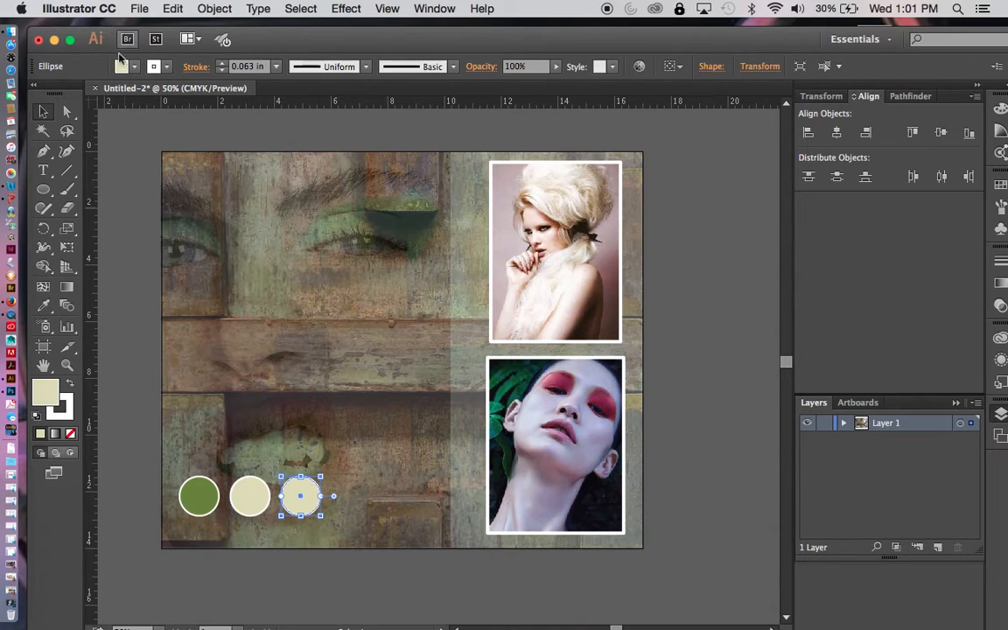
shift+click(116, 65)
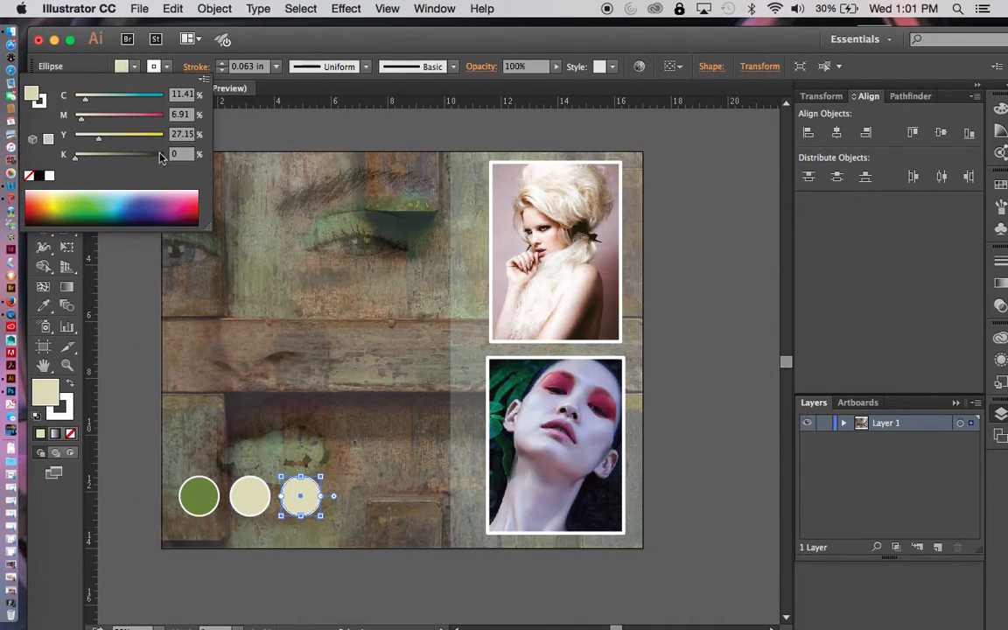
click(179, 202)
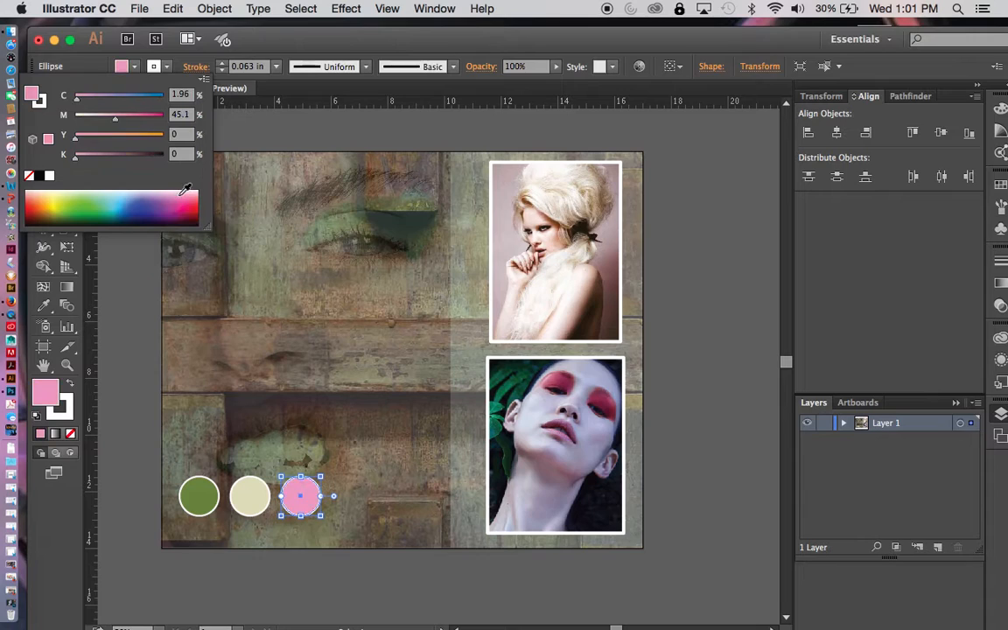
double_click(34, 95)
click(127, 140)
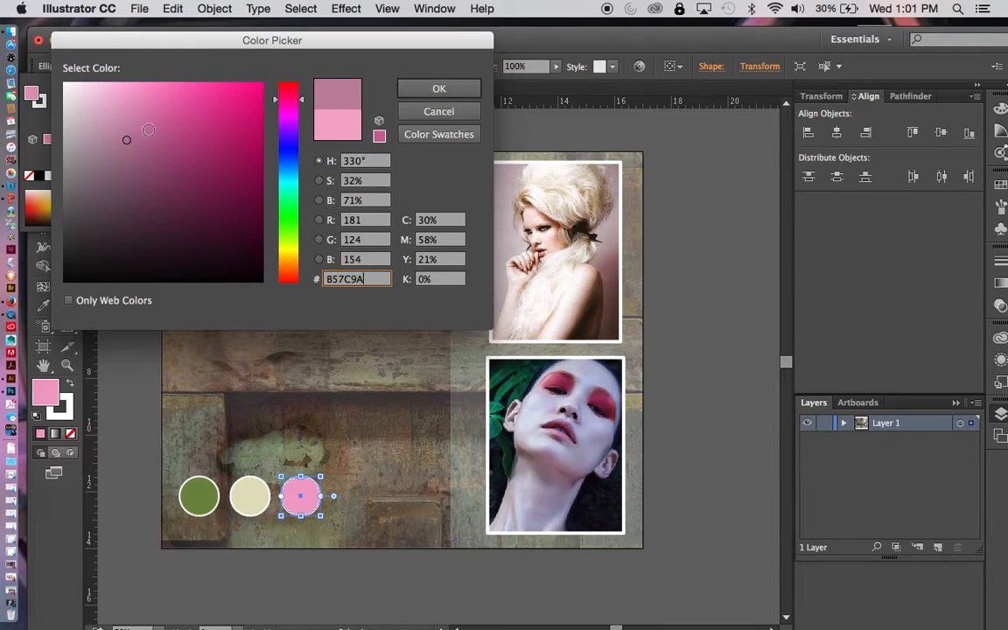
click(439, 91)
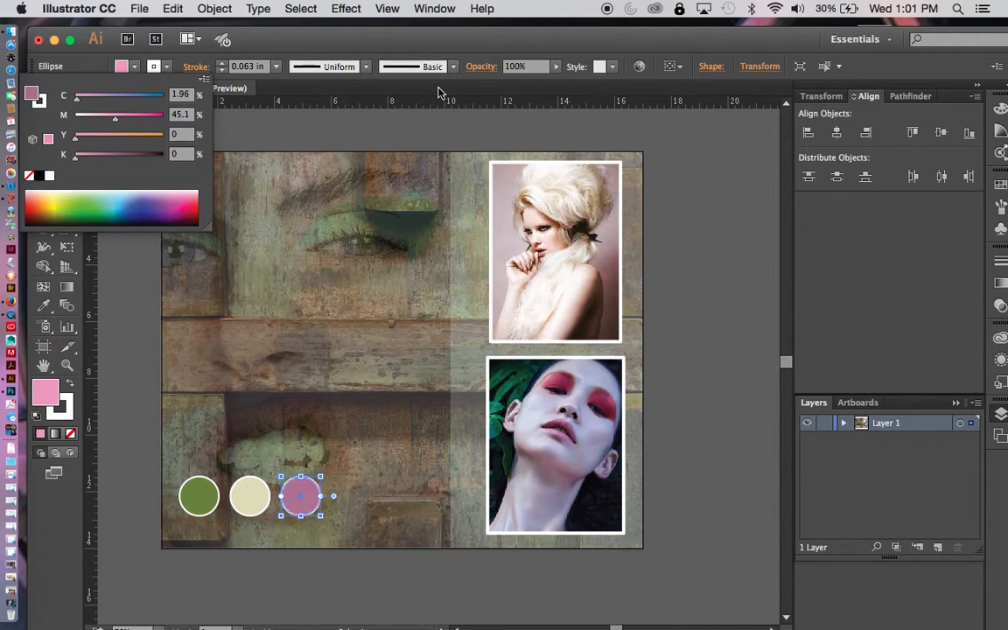
click(388, 131)
click(302, 592)
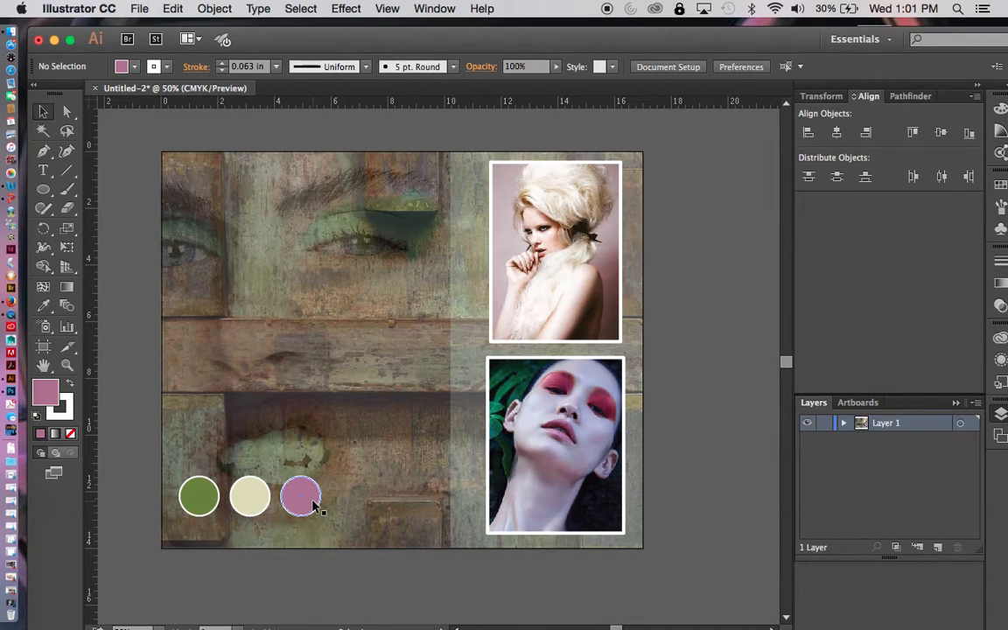
Step: Duplicate the mauve circle to its right with equal spacing, fill the copy with a muted dark brown, and clear the selection
drag(313, 506, 366, 507)
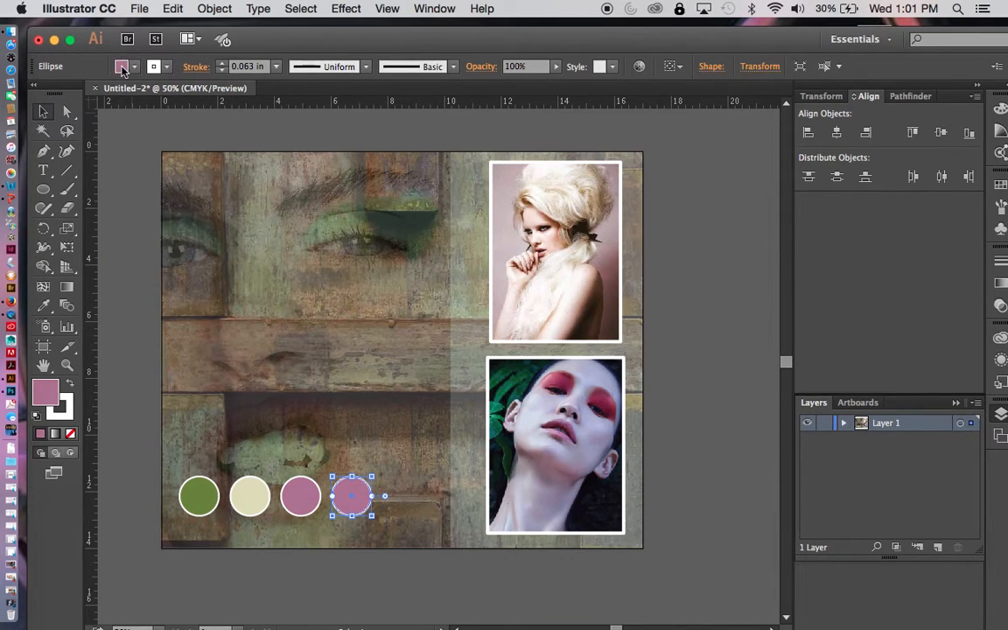
shift+click(123, 69)
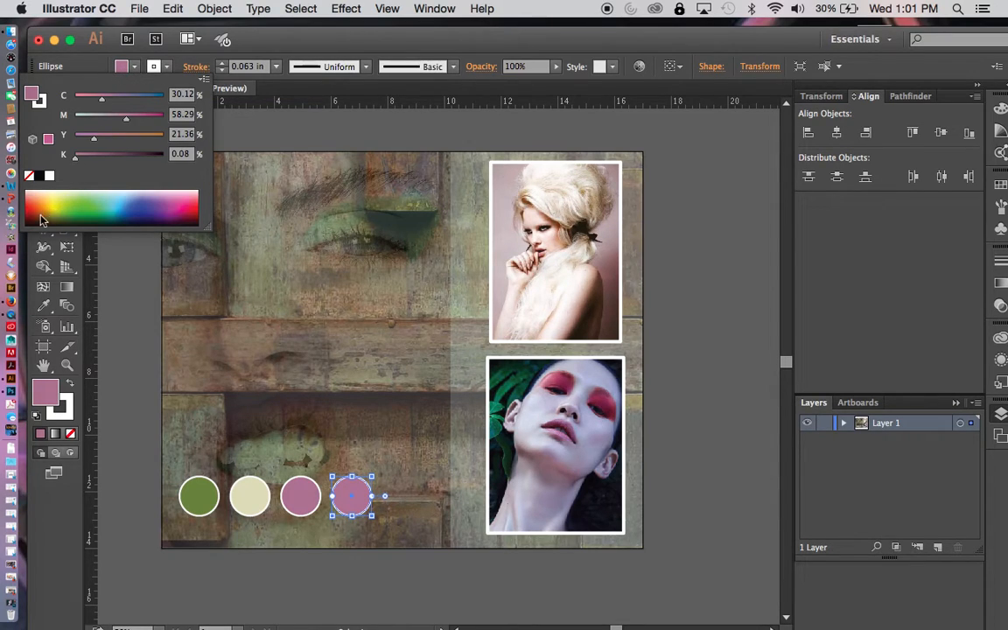
click(36, 215)
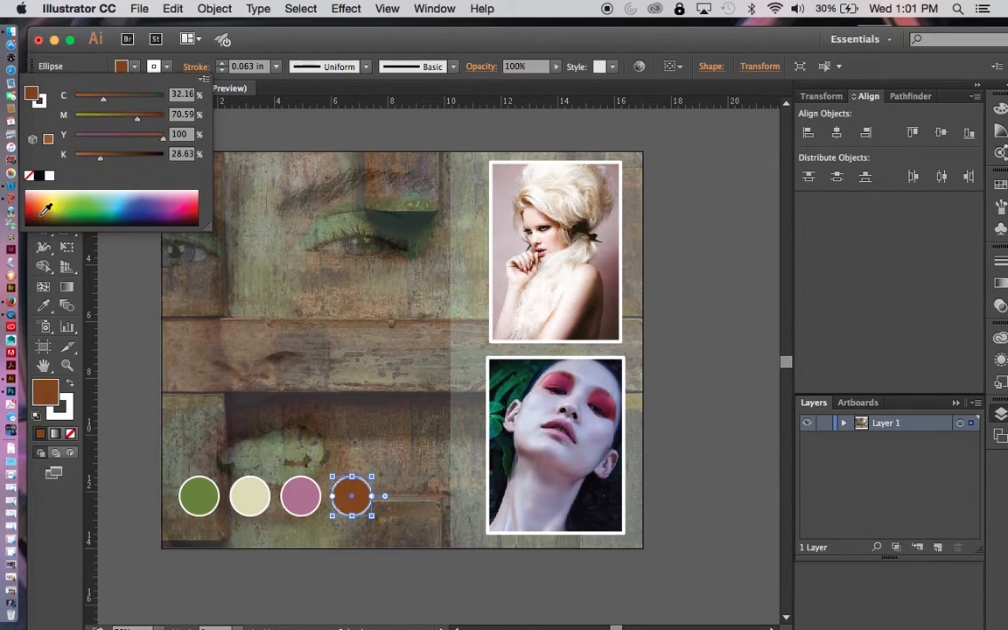
double_click(32, 93)
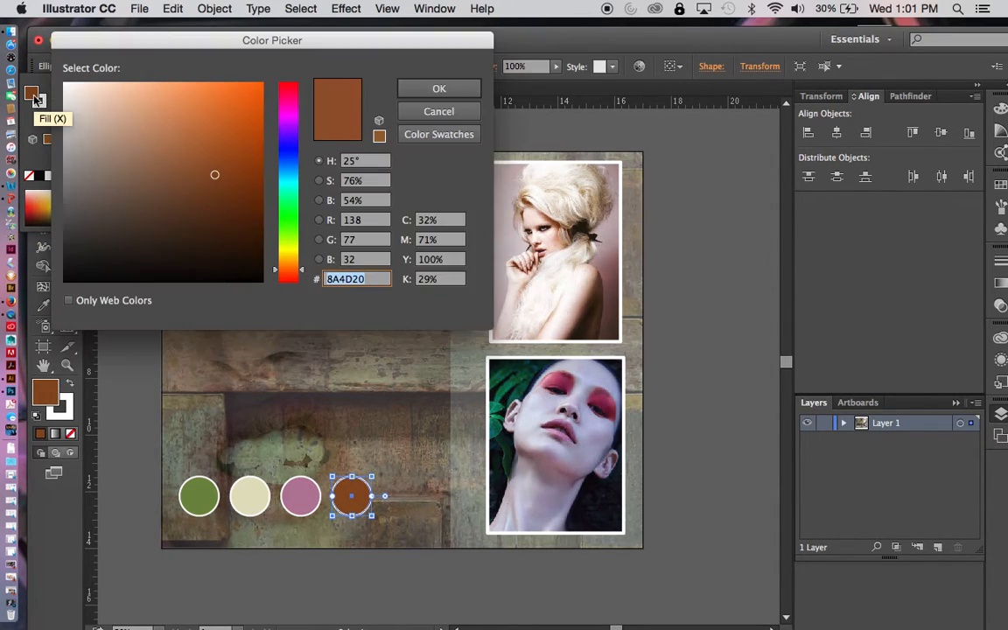
click(152, 215)
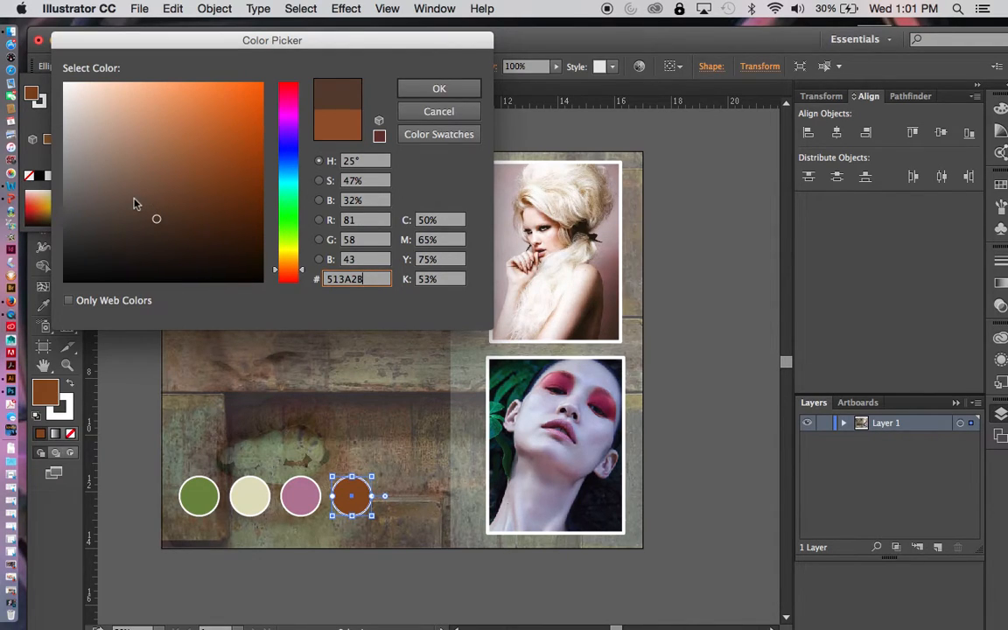
click(135, 201)
click(434, 87)
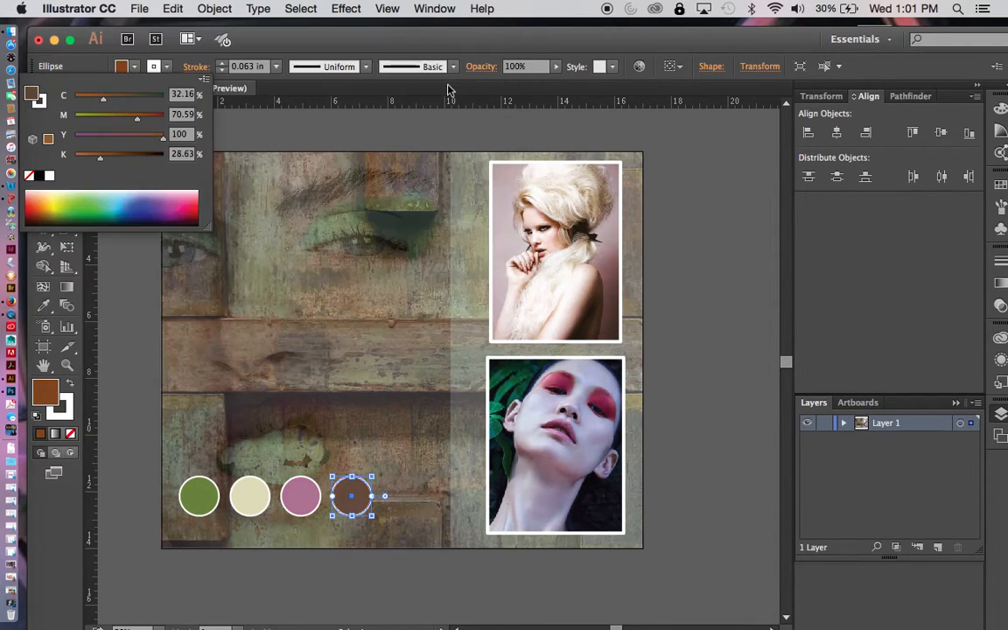
click(445, 131)
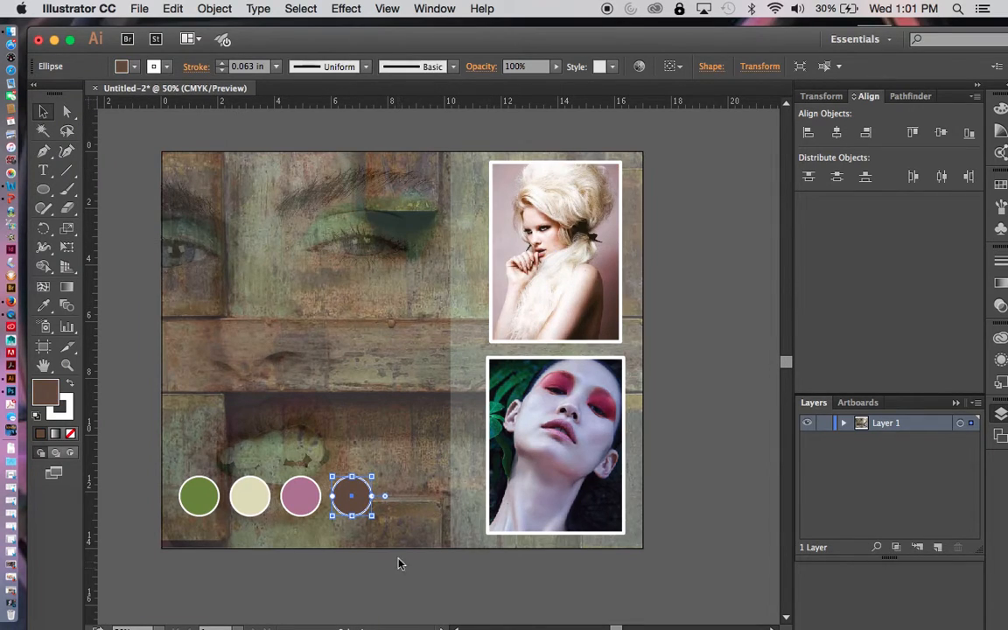
click(408, 581)
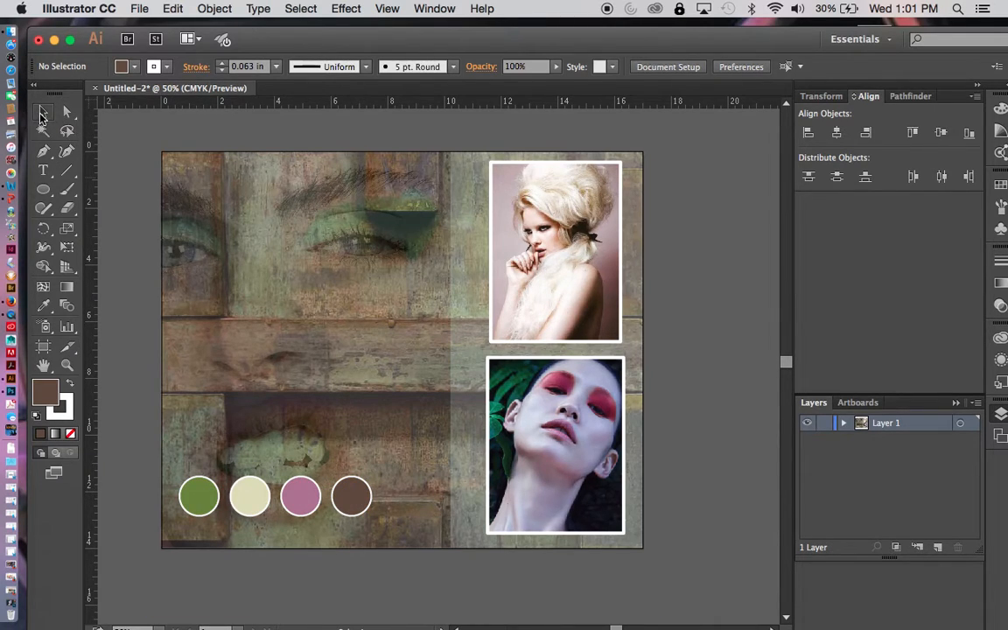
Step: Shift the four colour-swatch circles together slightly down and to the right, then group them
click(210, 497)
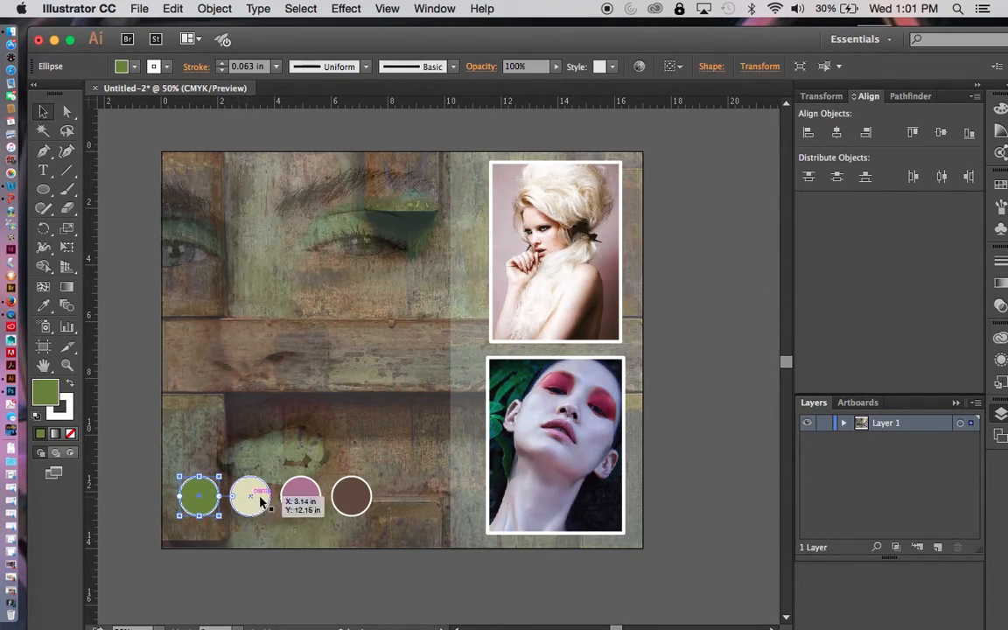
shift+click(259, 505)
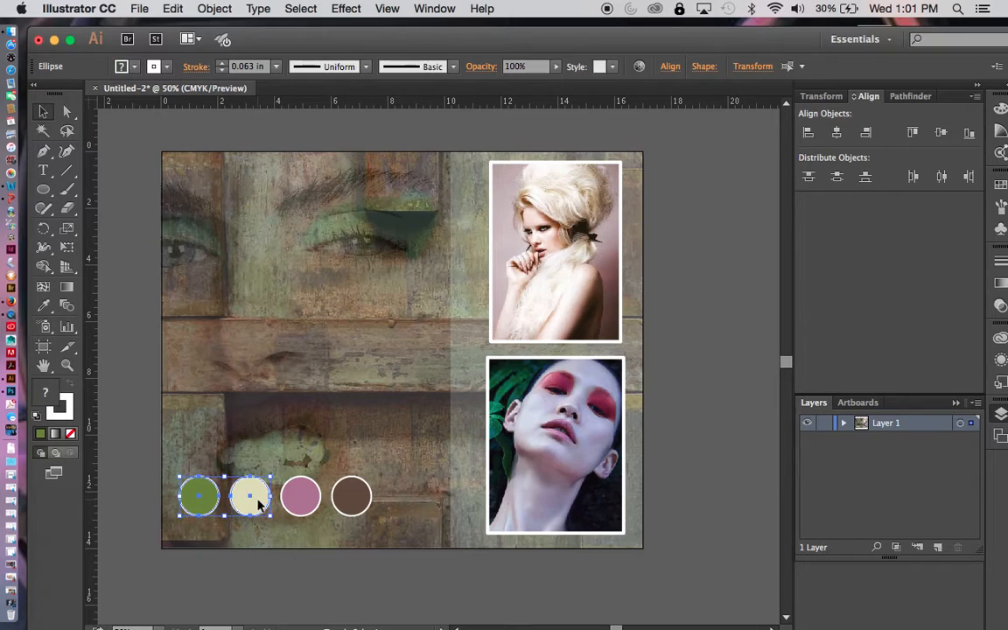
shift+click(308, 501)
shift+click(365, 501)
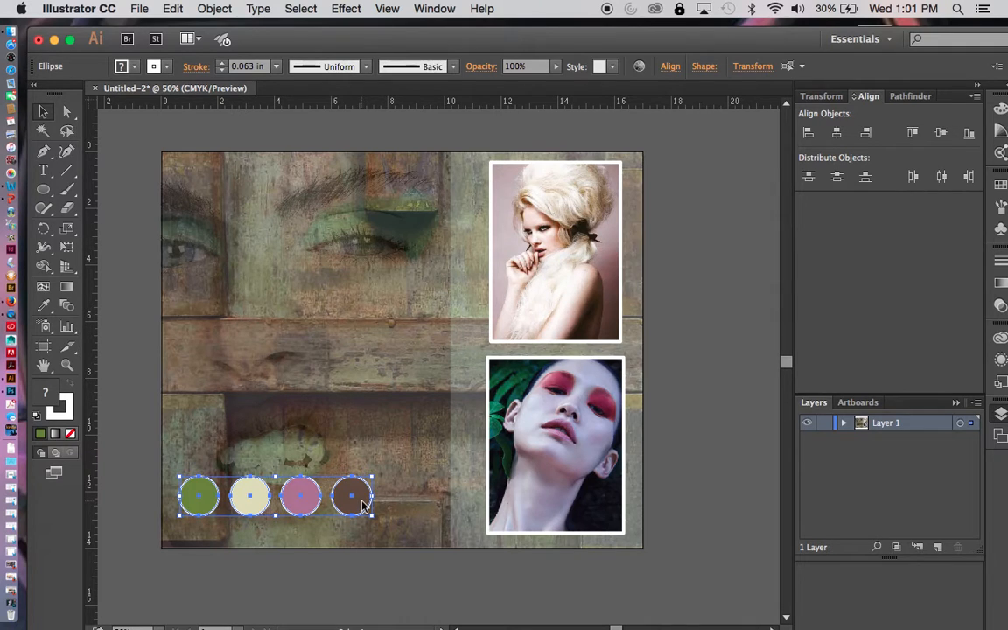
drag(365, 507, 388, 517)
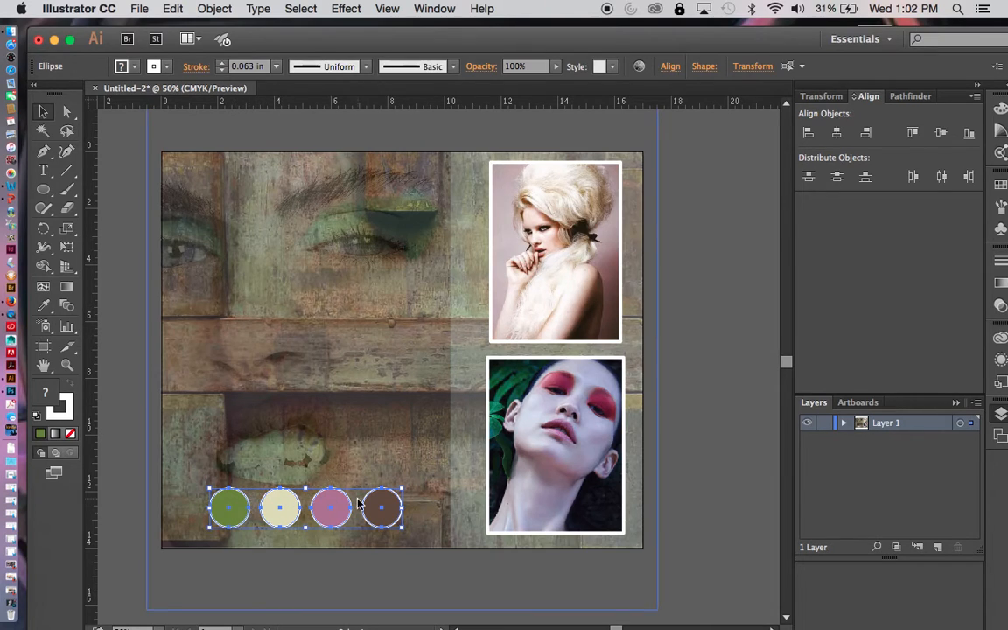
click(210, 8)
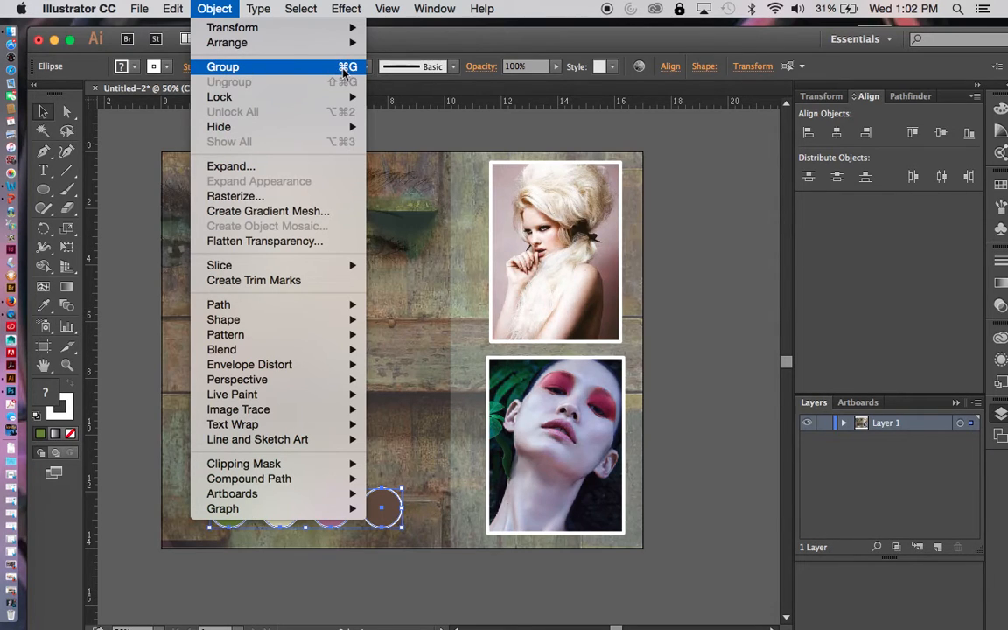
click(227, 67)
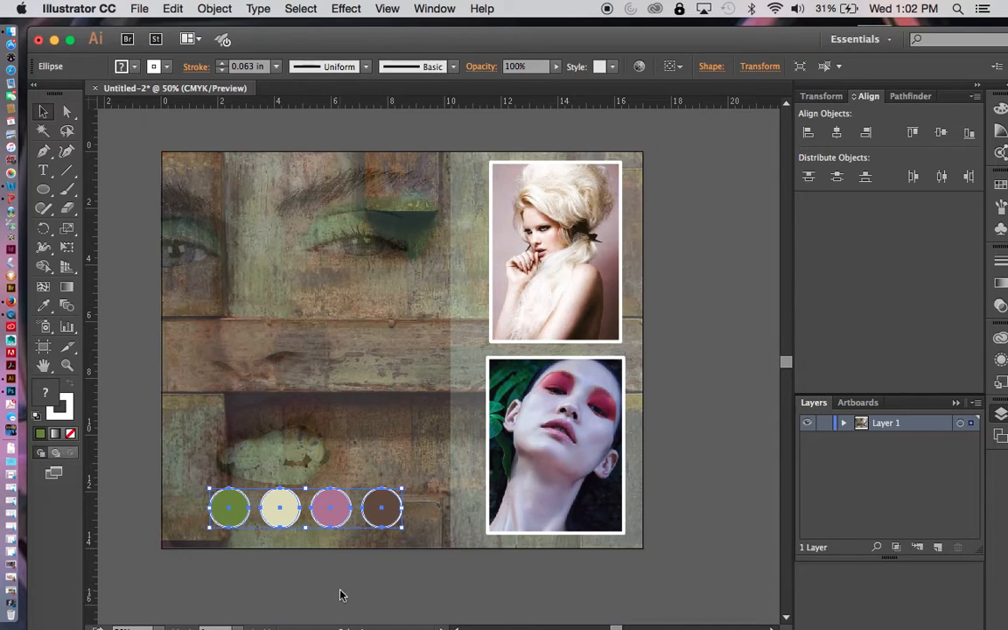
click(341, 596)
Step: Move the swatch group up onto the horizontal wooden plank and rotate it 90° clockwise into a vertical column with green on top
drag(341, 520, 333, 368)
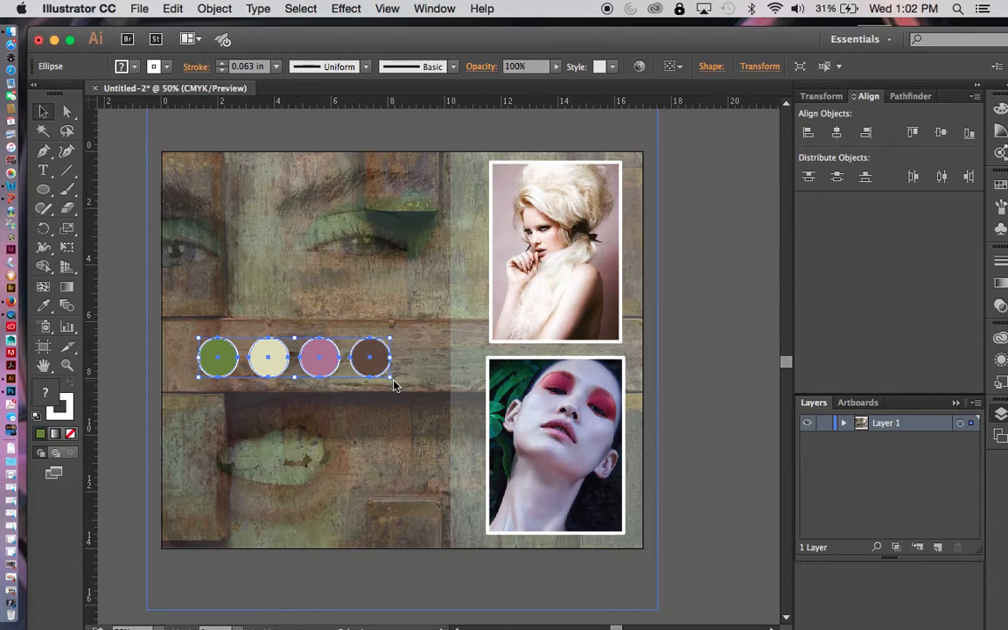
key(super+equal)
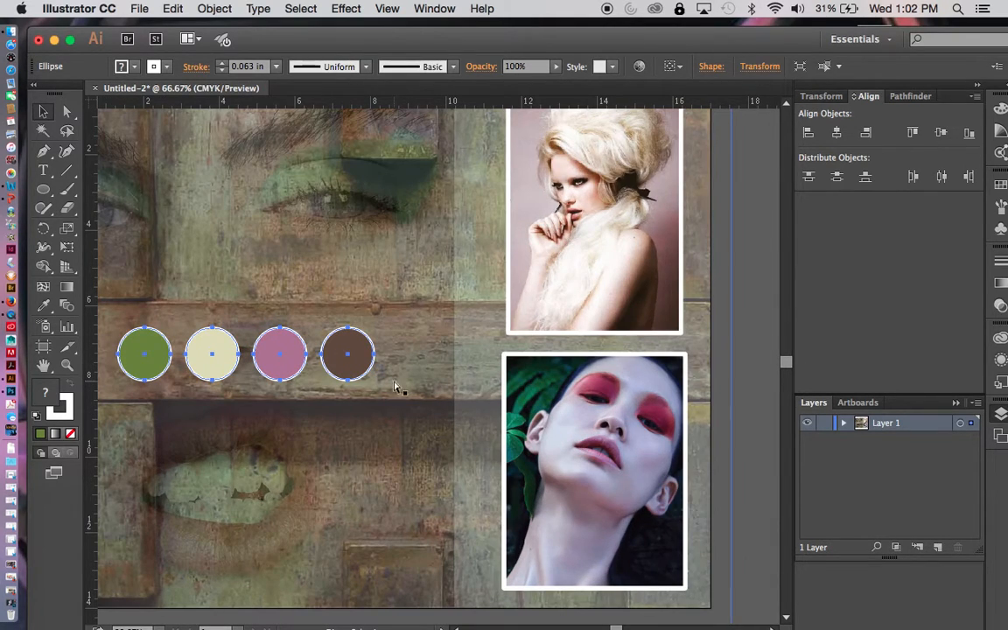
key(super+equal)
drag(359, 438, 525, 425)
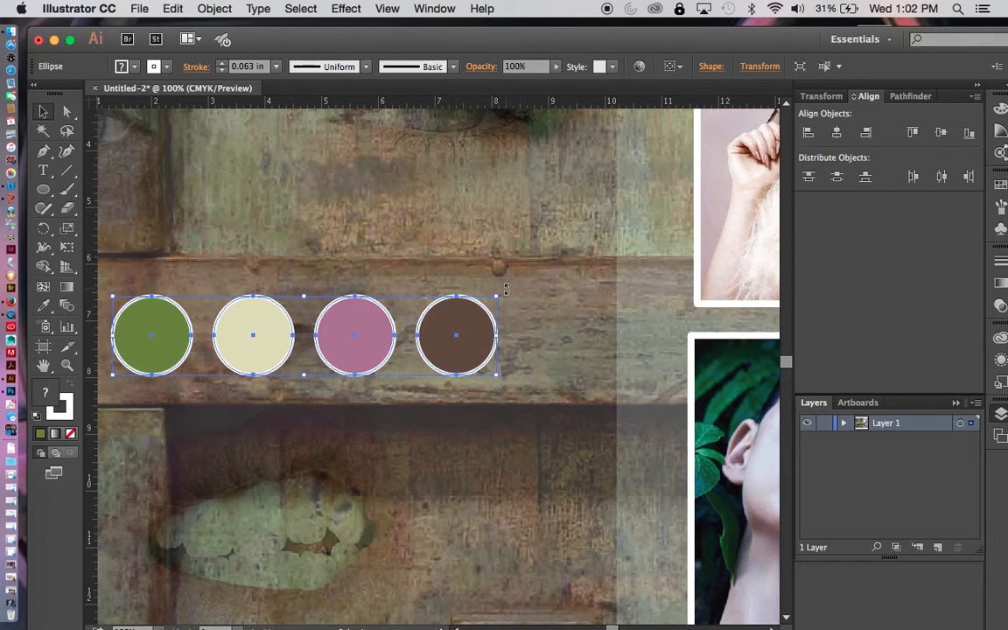
drag(504, 290, 382, 570)
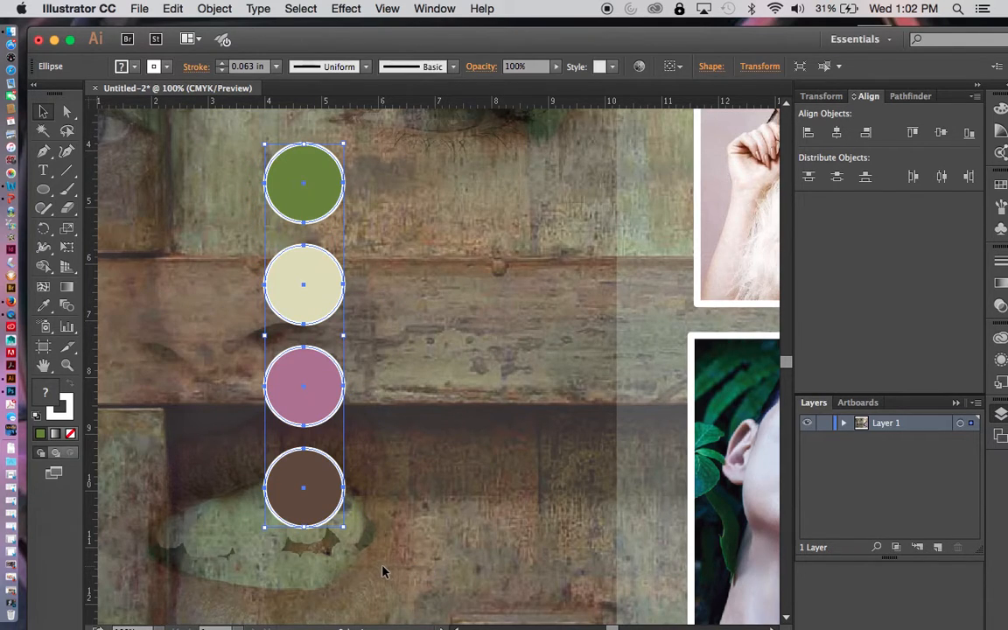
Step: Move the vertical swatch column to just inside the artboard's left edge and clear the selection
key(super+shift+b)
key(super+minus)
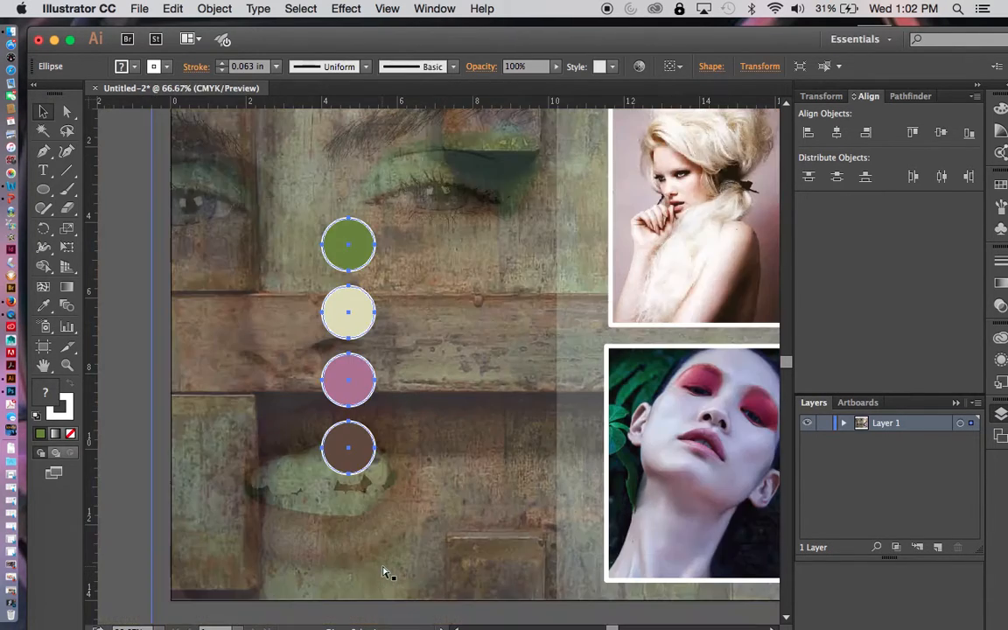
key(super+minus)
key(super+shift+b)
drag(386, 435, 280, 438)
click(382, 580)
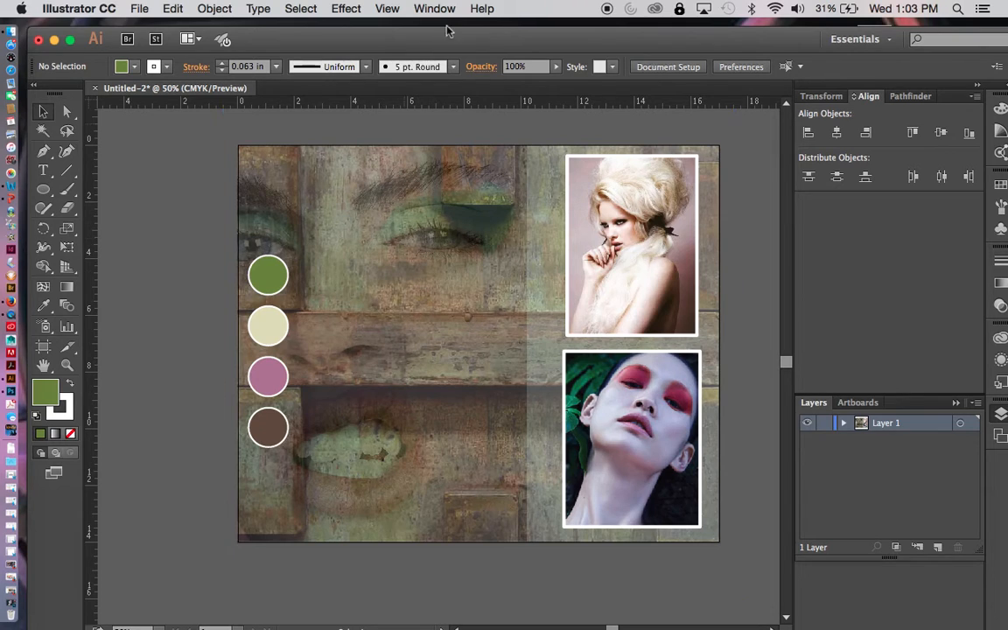
Step: Duplicate the lower white-bordered portrait and place the copy near the middle of the artboard, beside the swatch column
drag(467, 36, 467, 33)
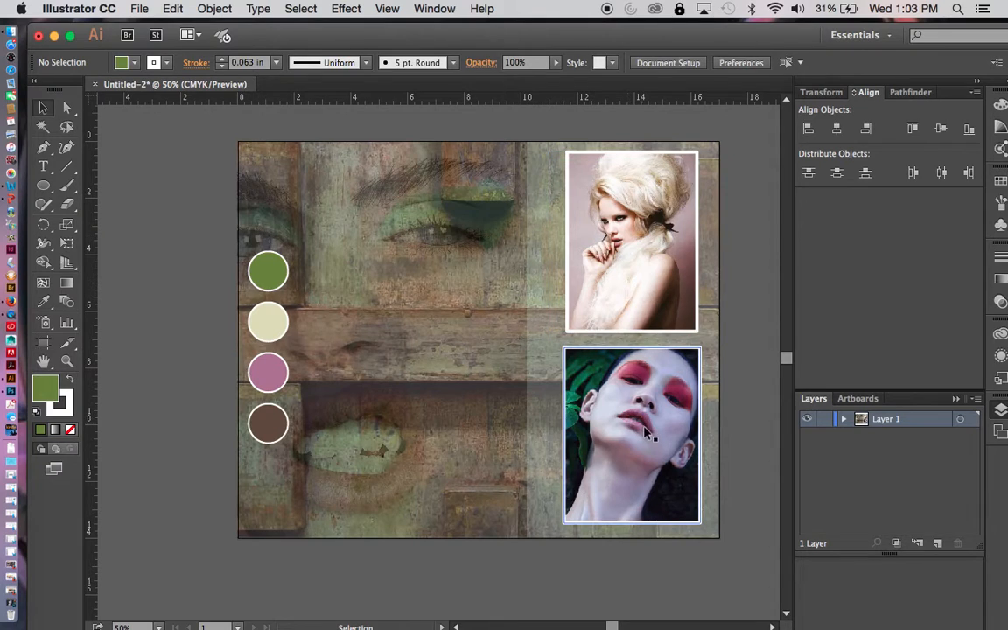
drag(645, 445, 441, 355)
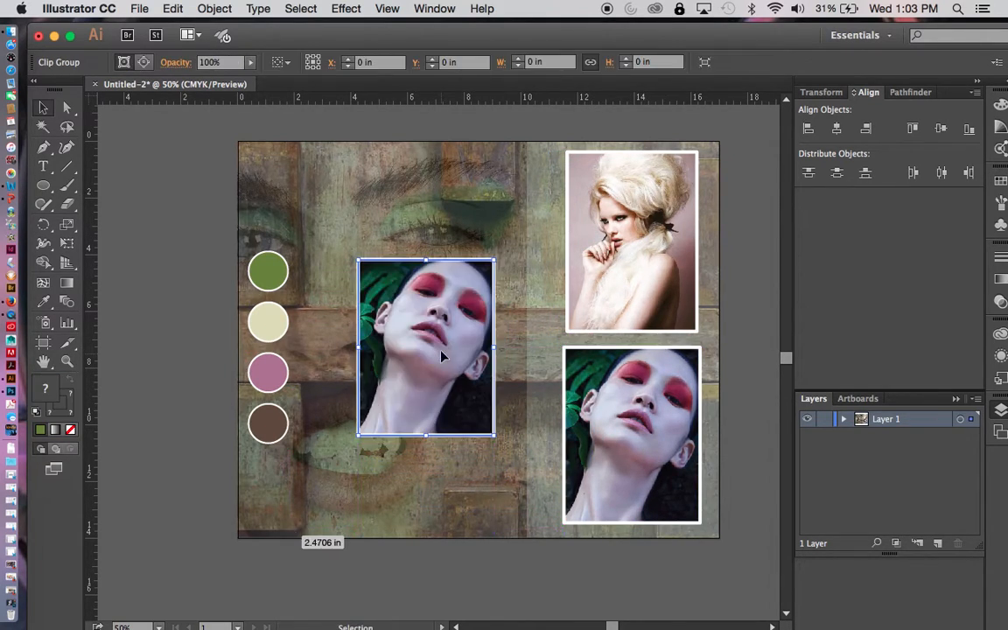
click(438, 529)
Step: Release the clipping mask on the middle portrait copy, check that its image selects on its own, and clear the selection
click(436, 327)
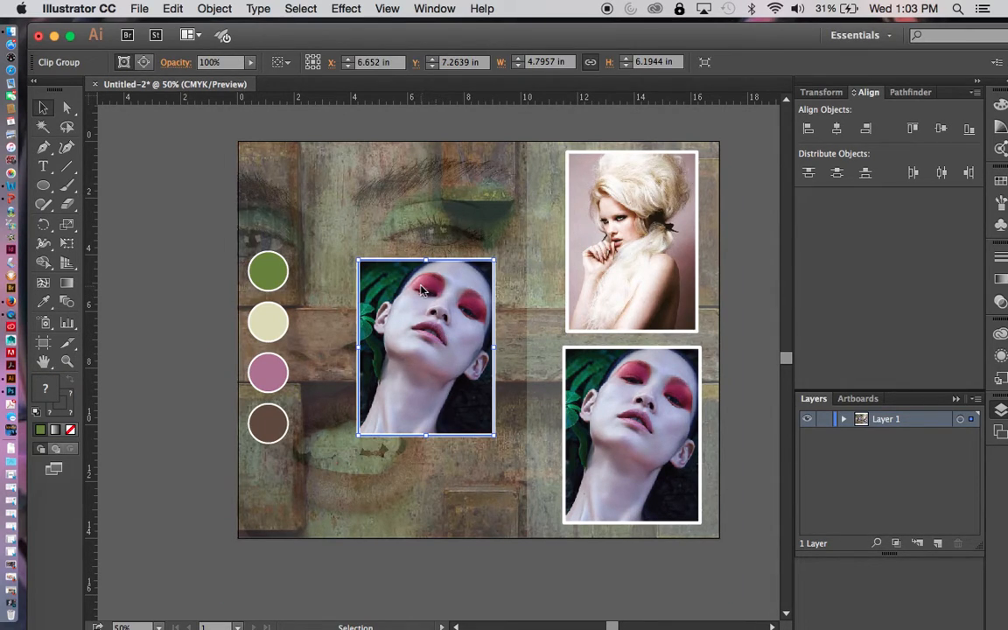
right_click(434, 300)
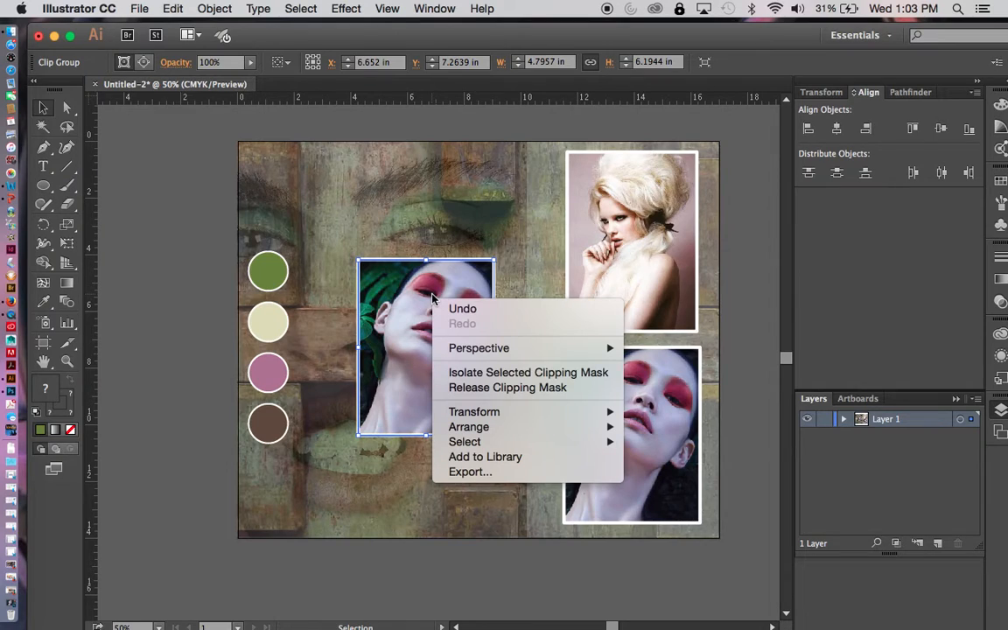
click(484, 392)
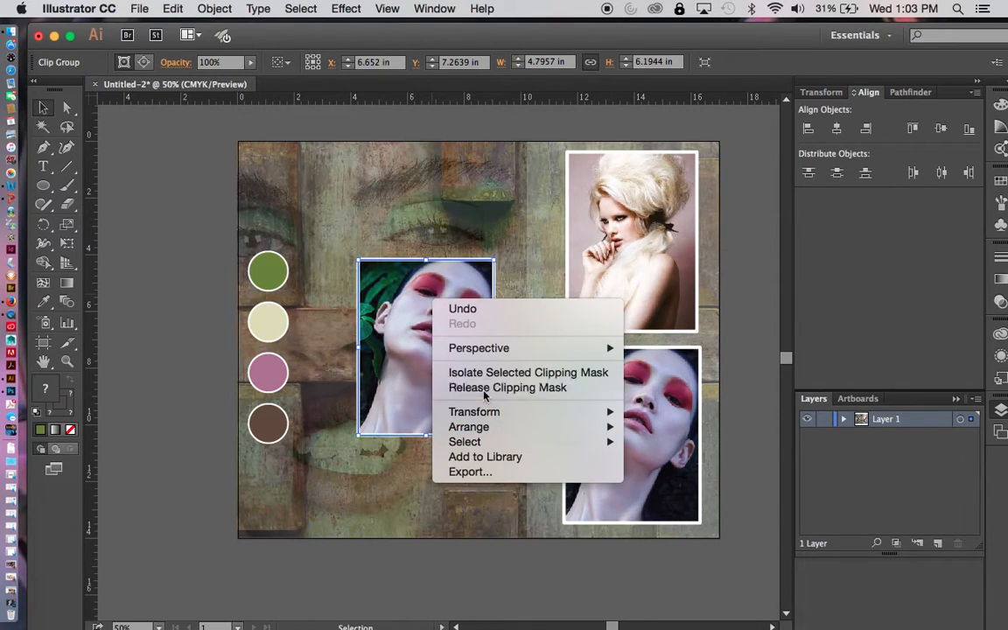
click(468, 589)
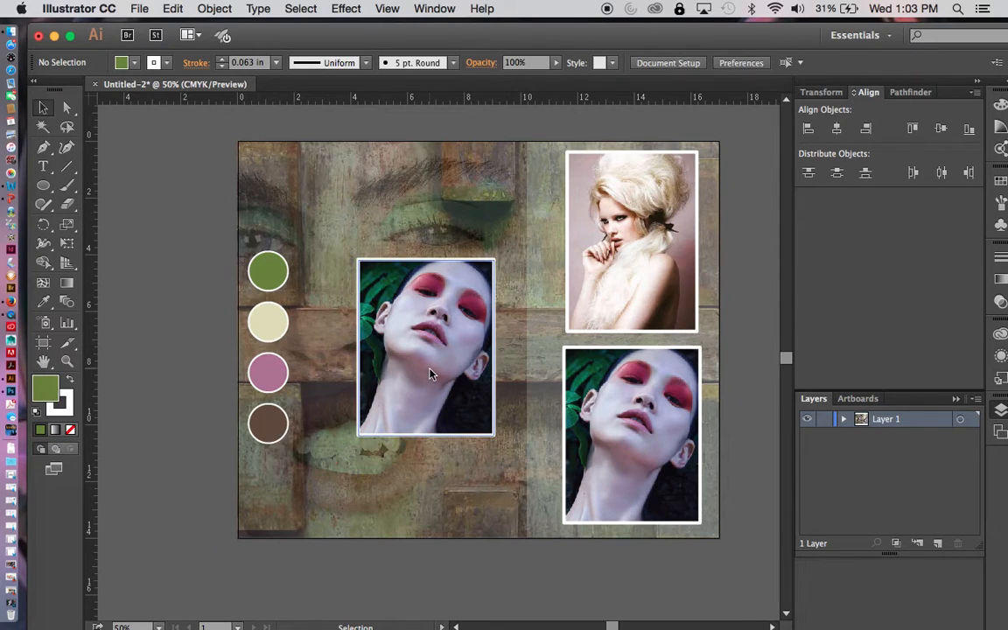
click(429, 375)
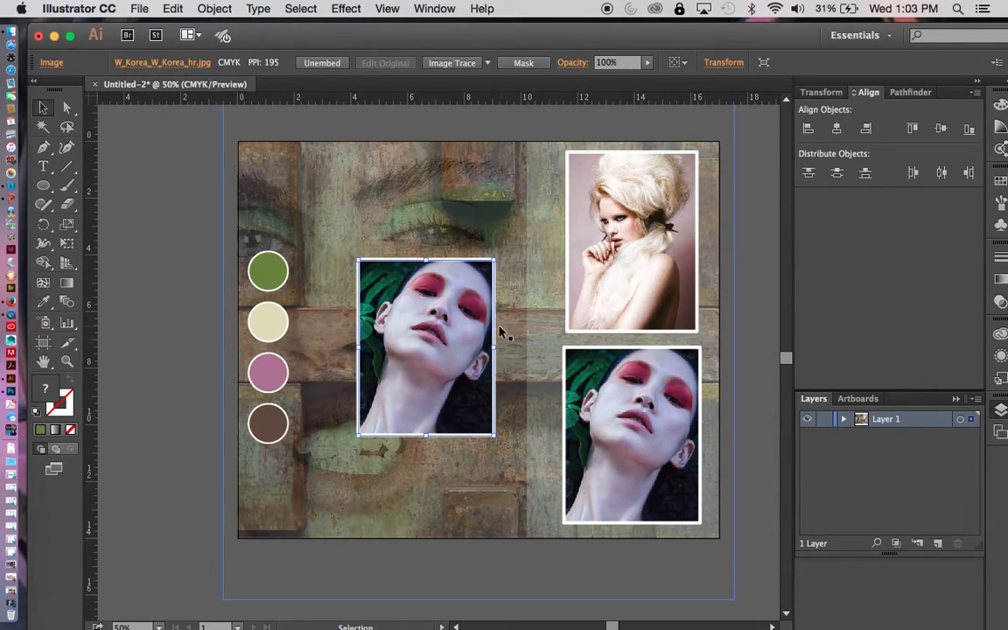
click(489, 580)
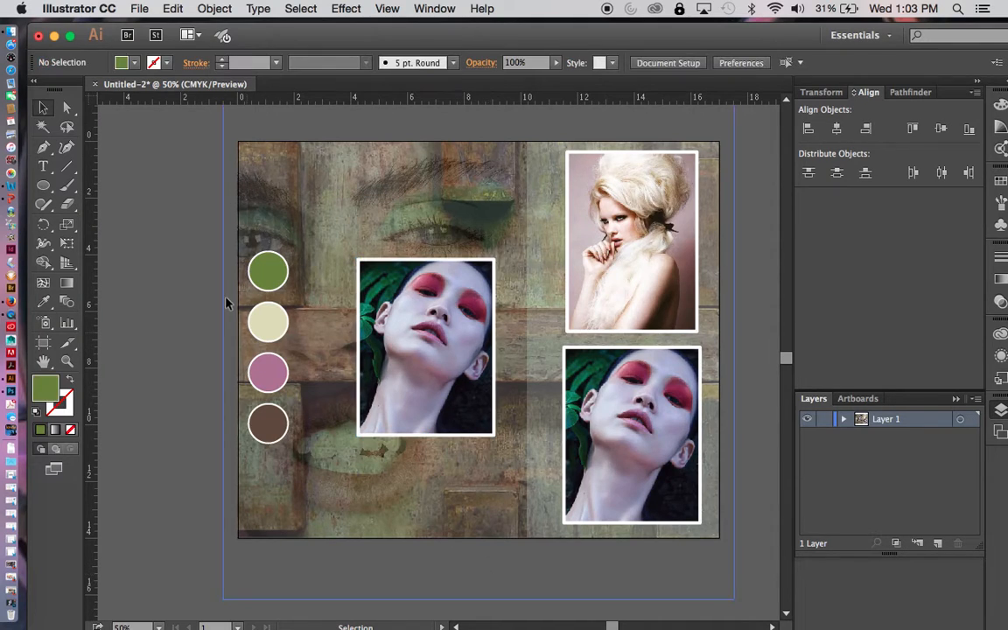
Step: Draw a green five-pointed star about 5.5 in wide and move it over the middle portrait copy
click(43, 187)
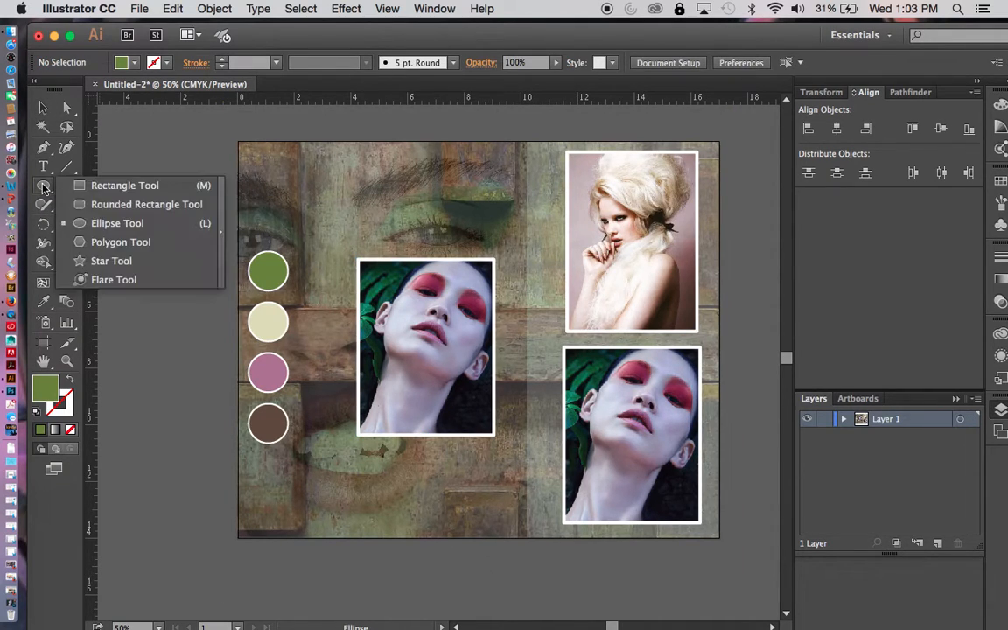
click(105, 261)
drag(385, 278, 429, 321)
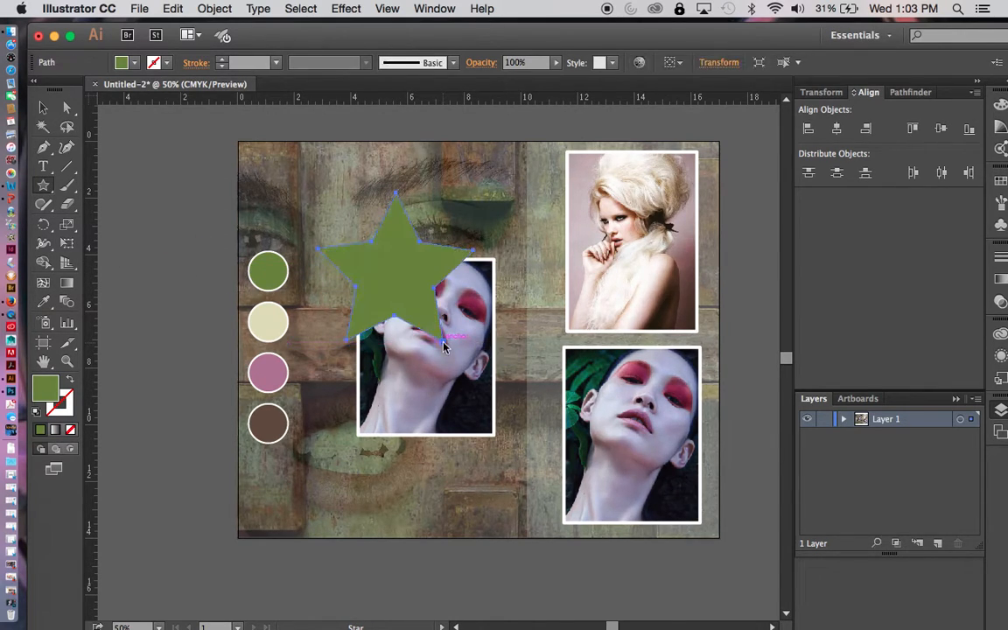
key(v)
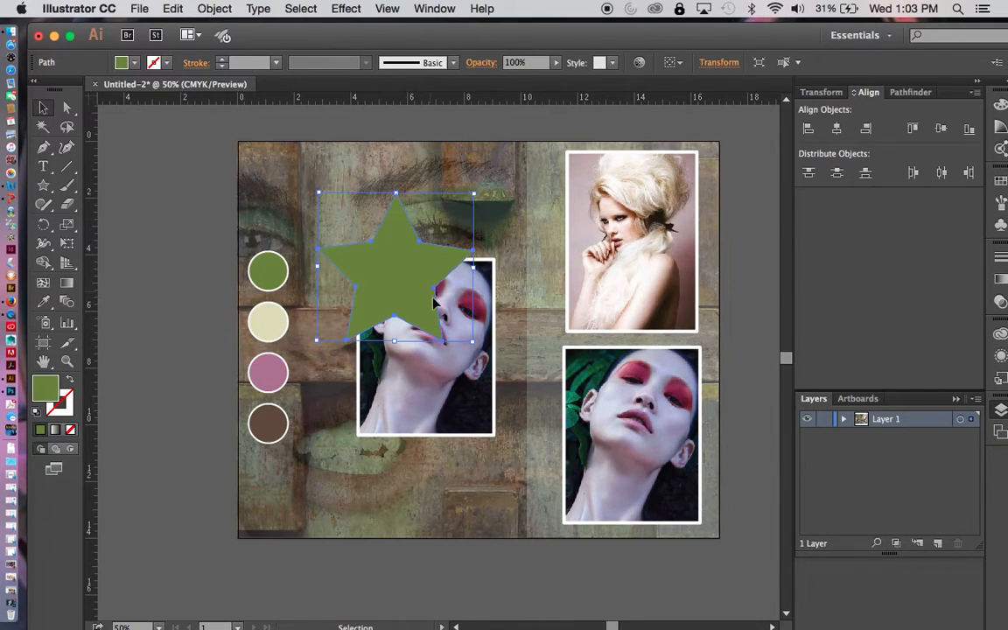
drag(432, 299, 462, 359)
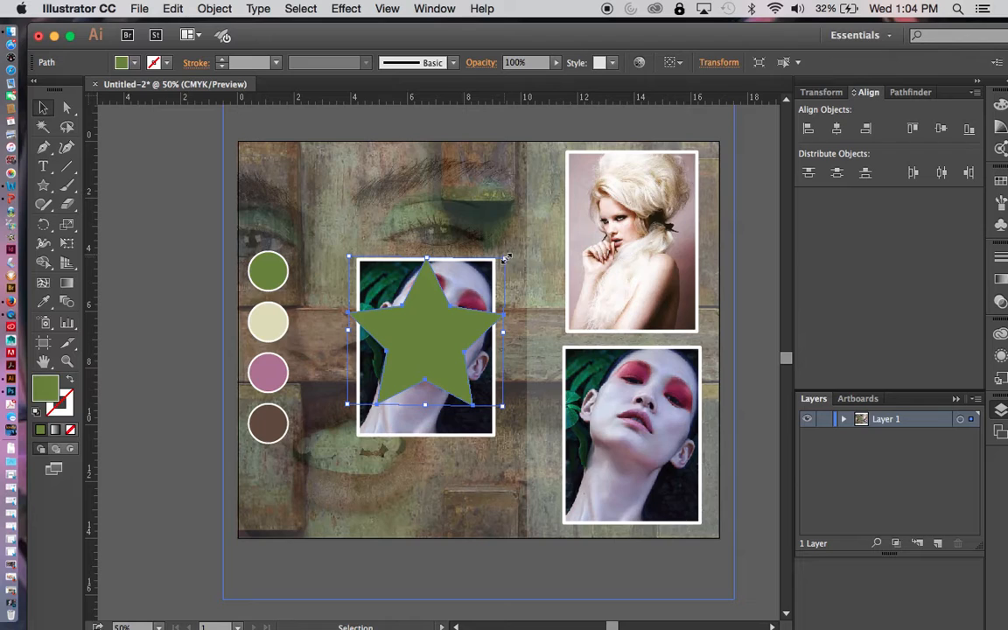
Step: Scale the star proportionally to about 4.5 in wide, rotate it slightly clockwise, and position it over the face inside the portrait's border
key(shift)
drag(505, 260, 477, 286)
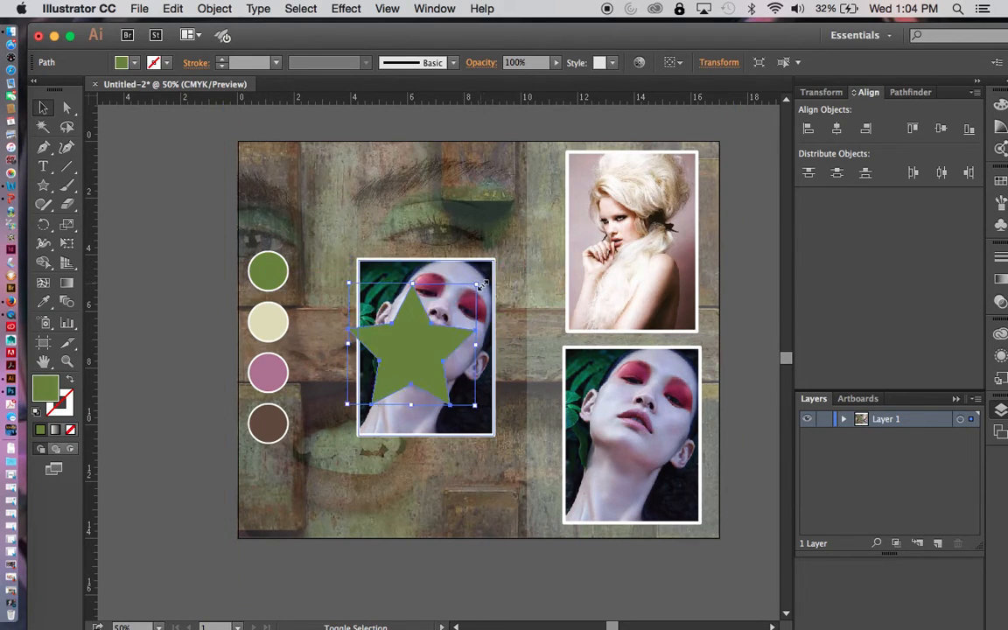
drag(425, 347, 439, 331)
drag(498, 401, 466, 417)
drag(449, 358, 455, 356)
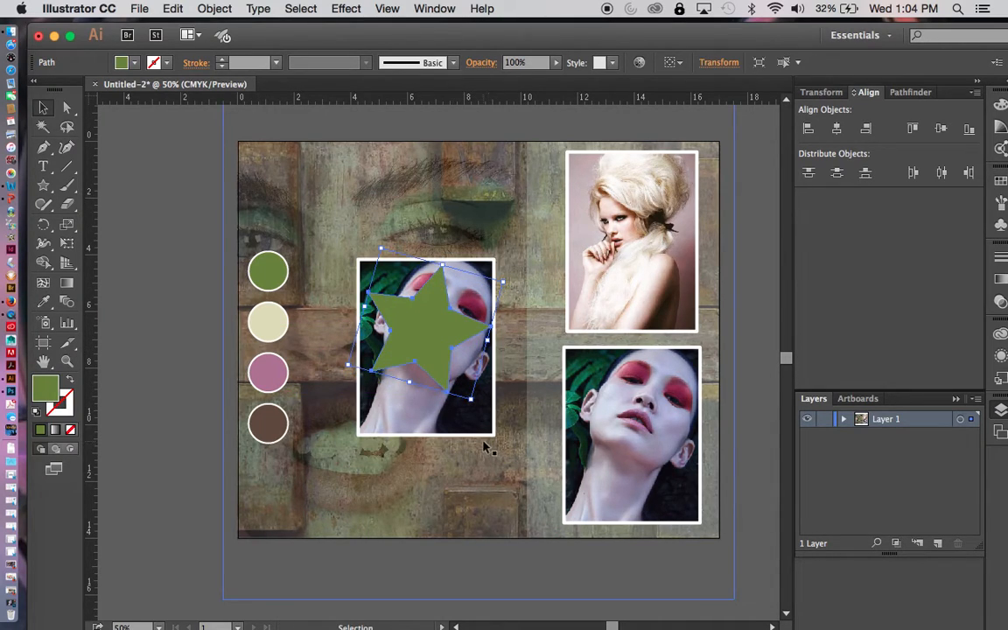
Step: Mask the middle portrait image with the green star using a clipping mask, and clear the selection
shift+click(475, 417)
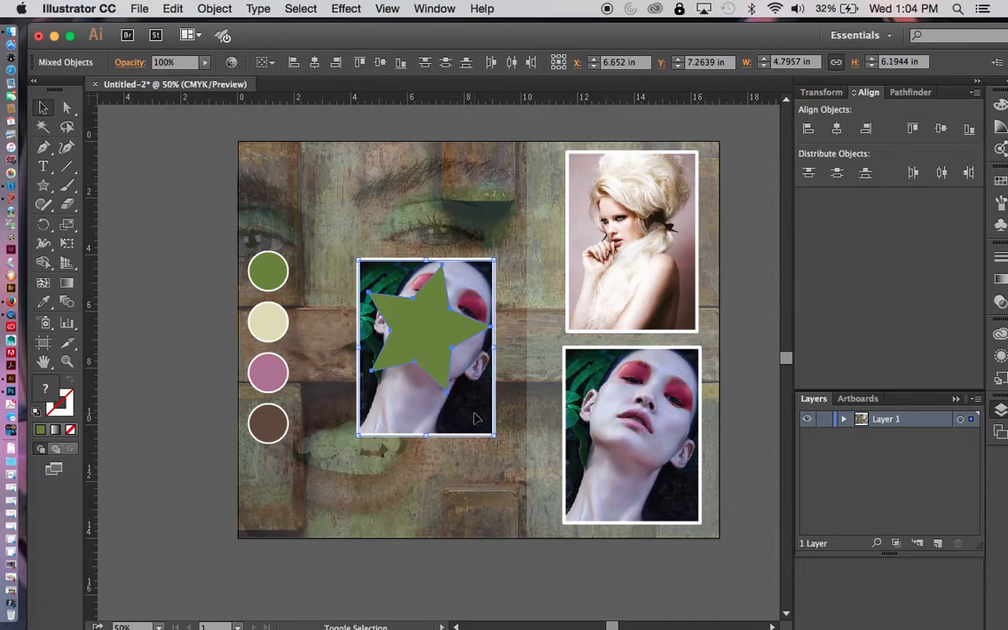
right_click(517, 397)
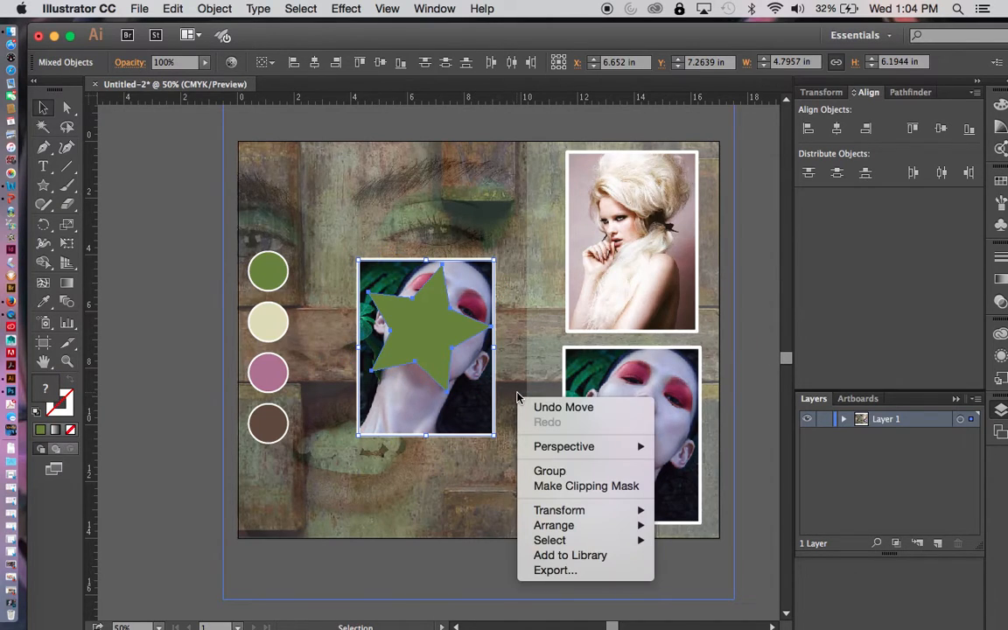
click(549, 486)
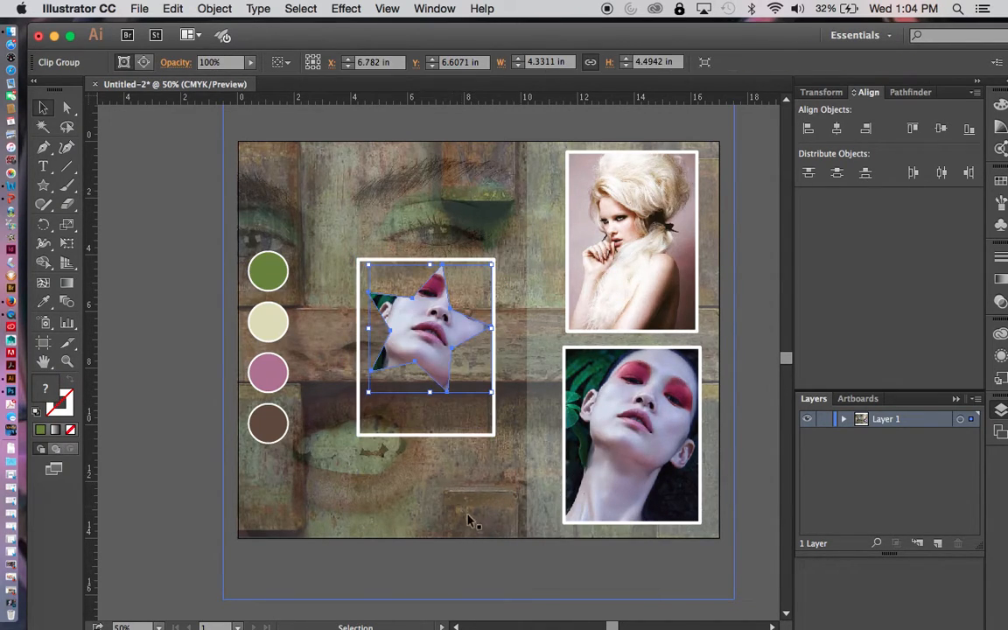
click(477, 560)
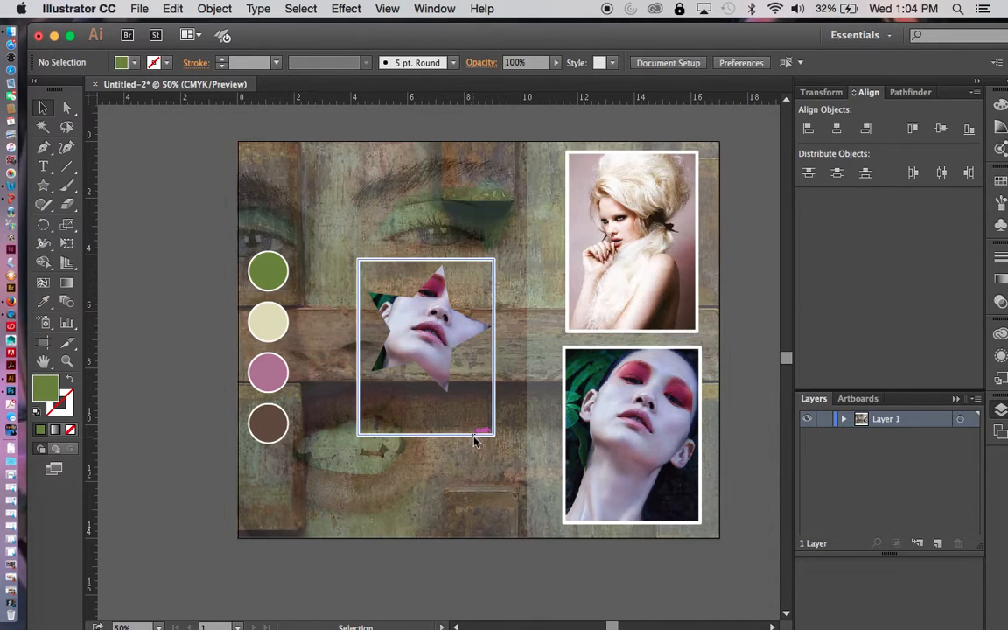
Step: Delete the leftover white border around the star portrait and move the star up beside the eye, above the swatch column's level
click(475, 442)
click(474, 436)
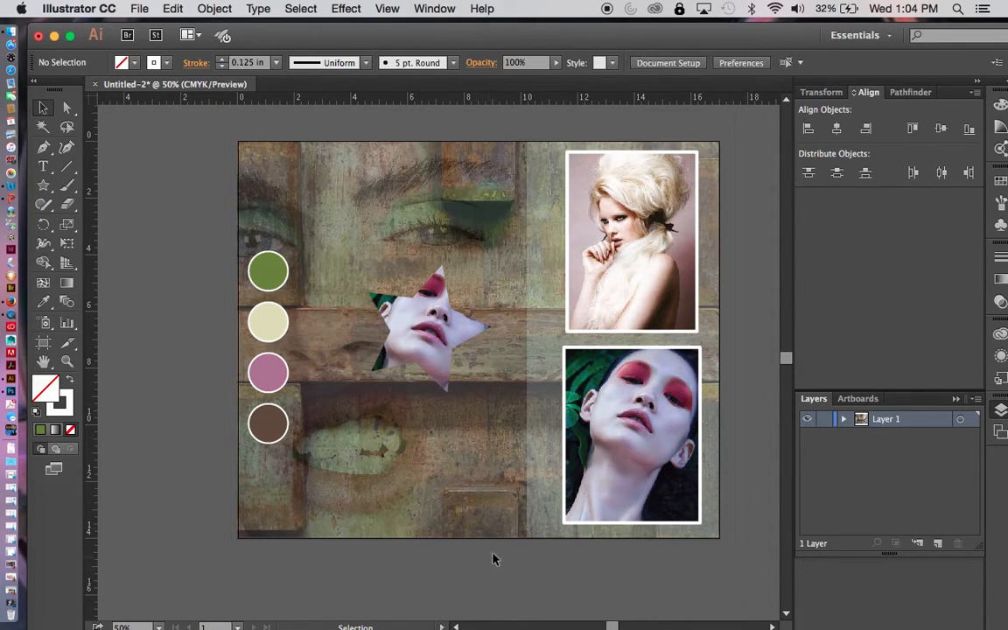
drag(426, 336, 378, 234)
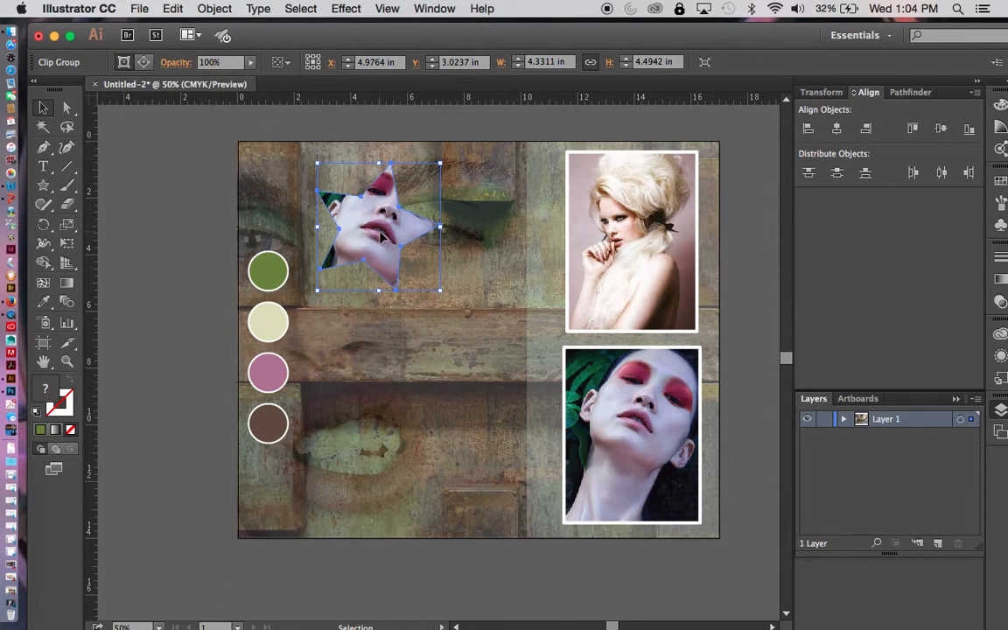
Step: Give the star portrait's clipping path a white stroke with a weight of 0.125 in
click(144, 62)
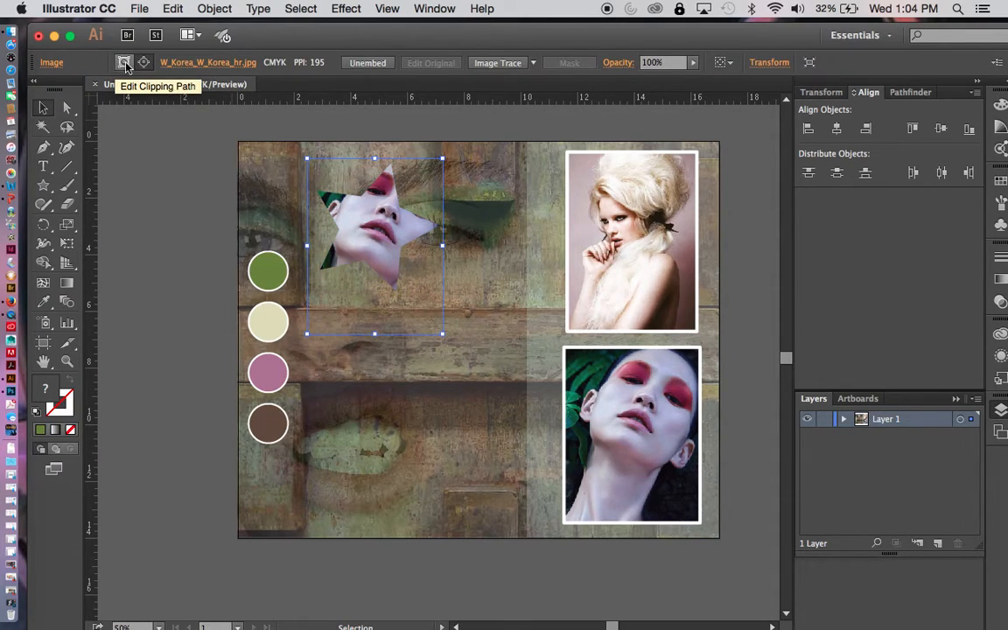
click(124, 64)
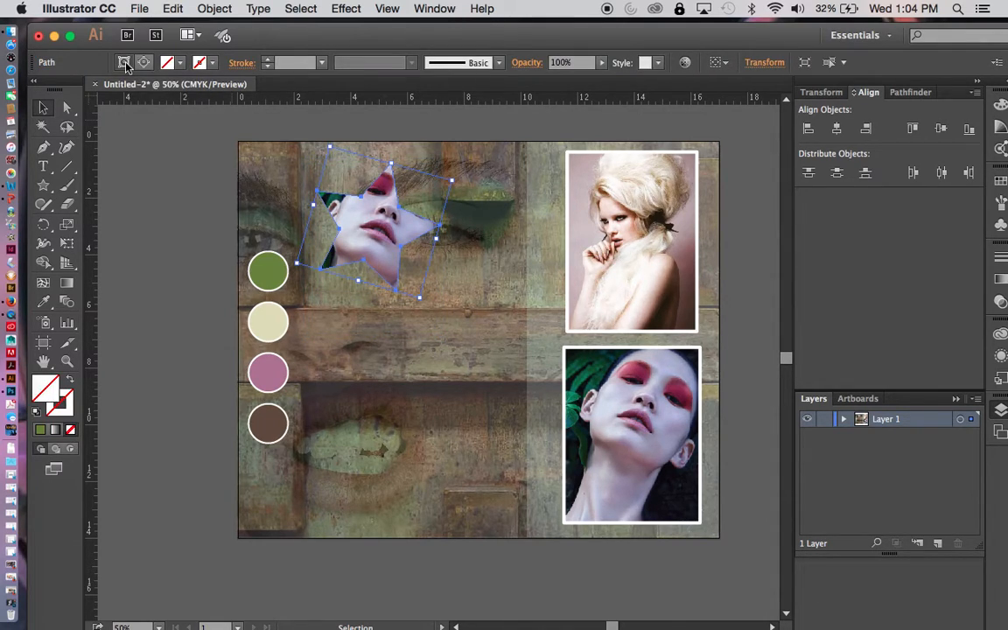
click(198, 63)
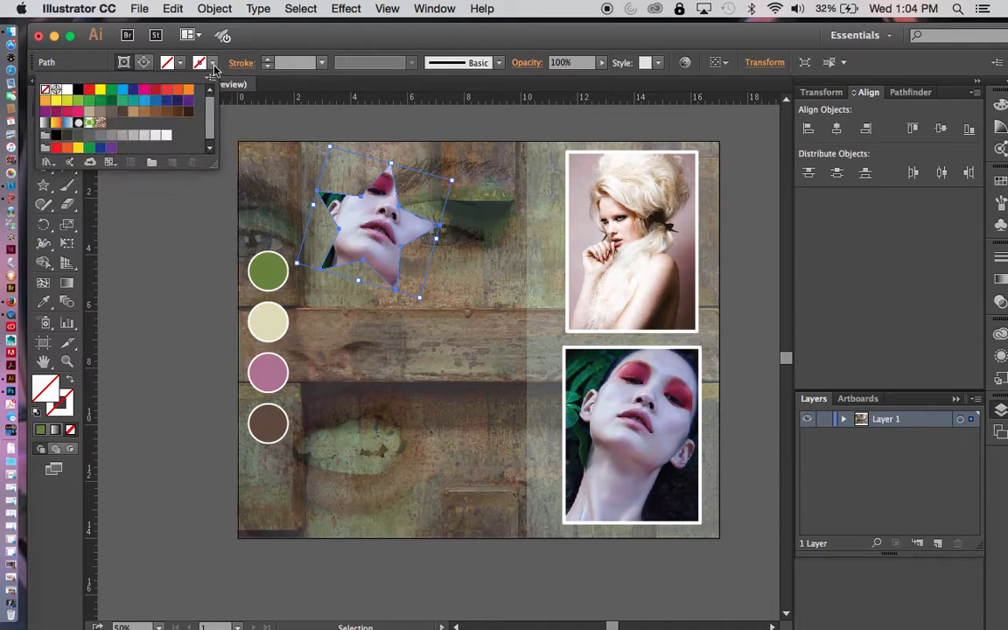
click(67, 89)
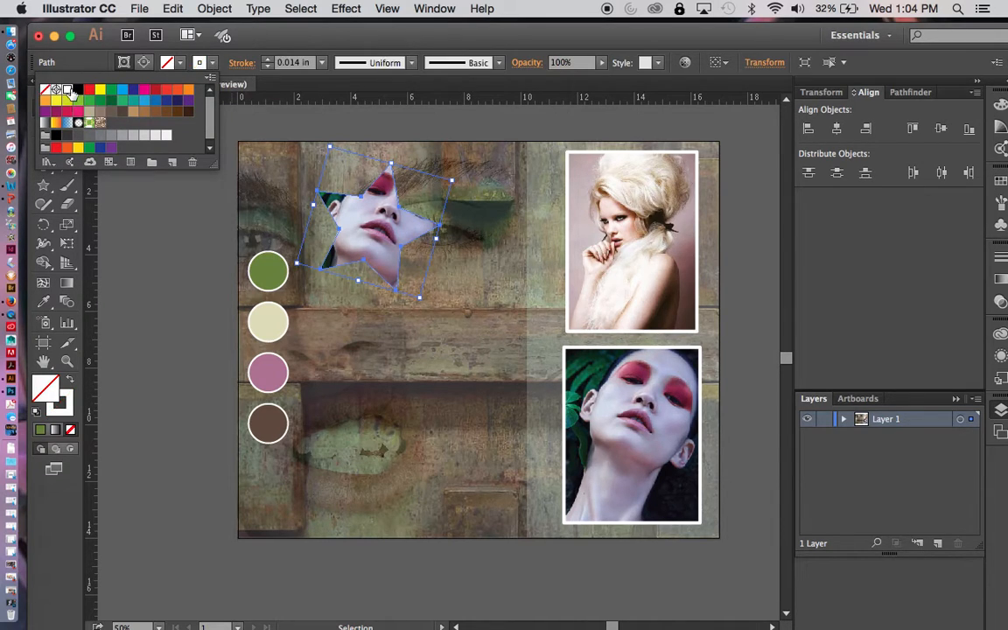
click(322, 63)
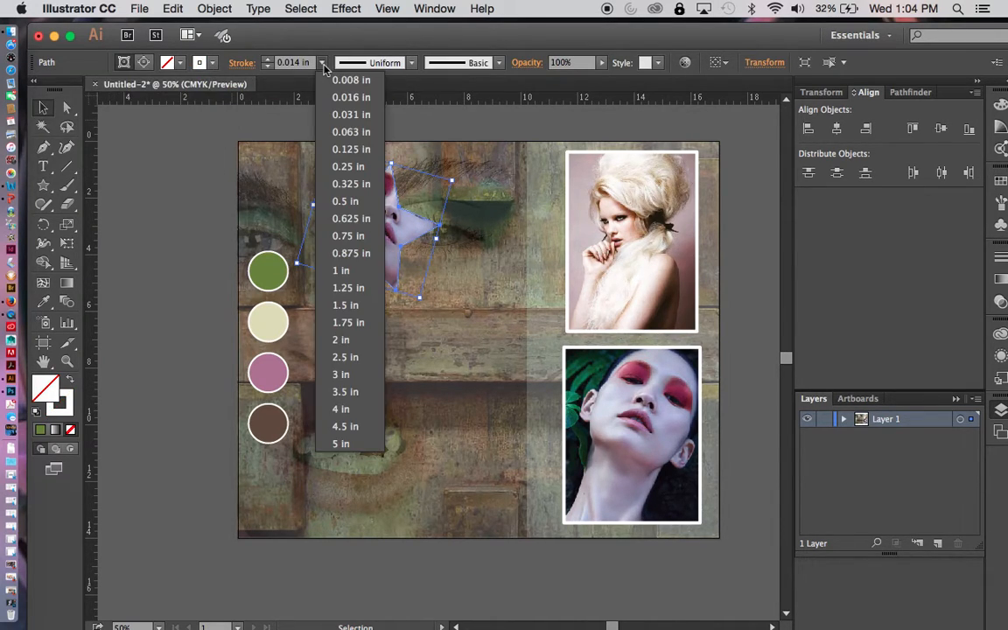
click(343, 149)
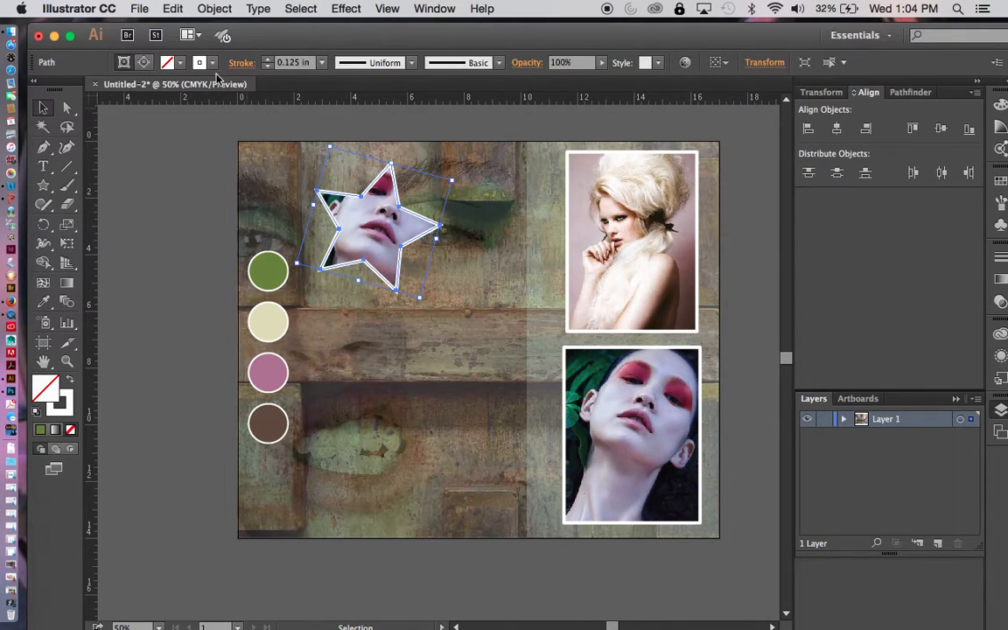
Step: Set the star outline's stroke to a round cap and round join corners, and clear the selection
click(244, 65)
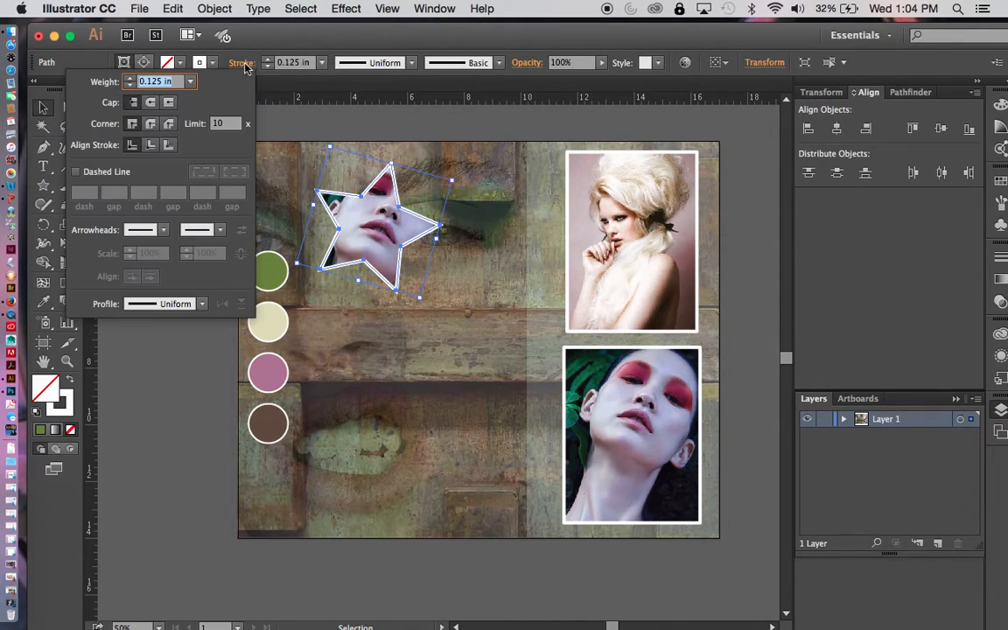
click(151, 103)
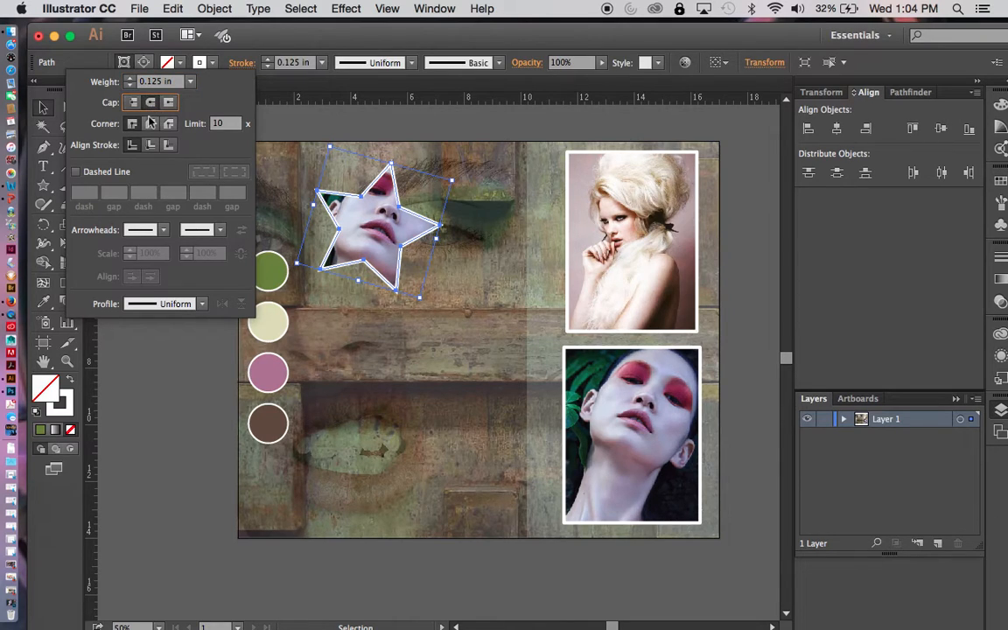
click(150, 124)
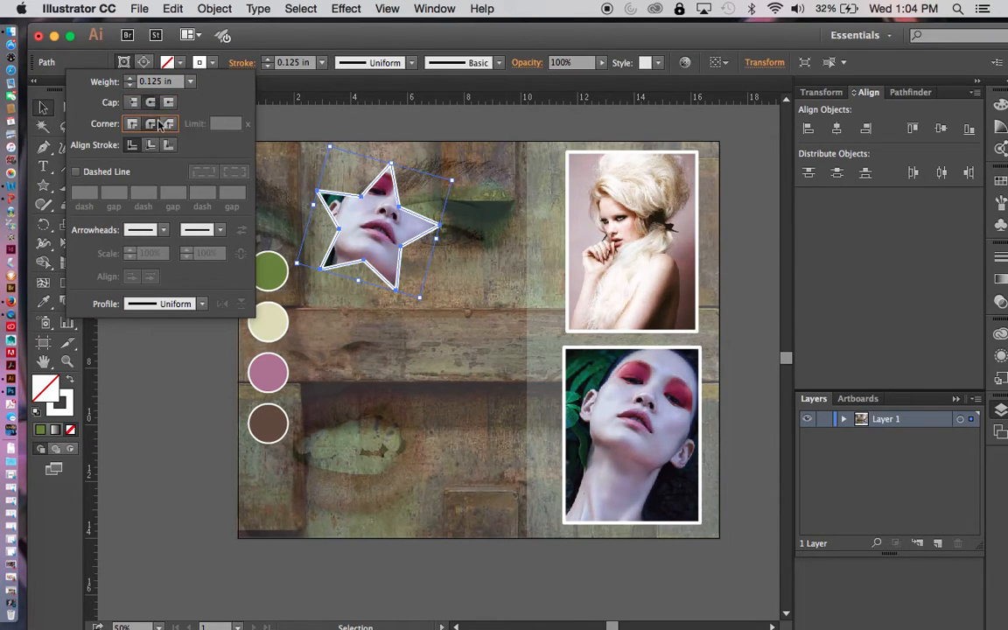
click(171, 389)
click(171, 393)
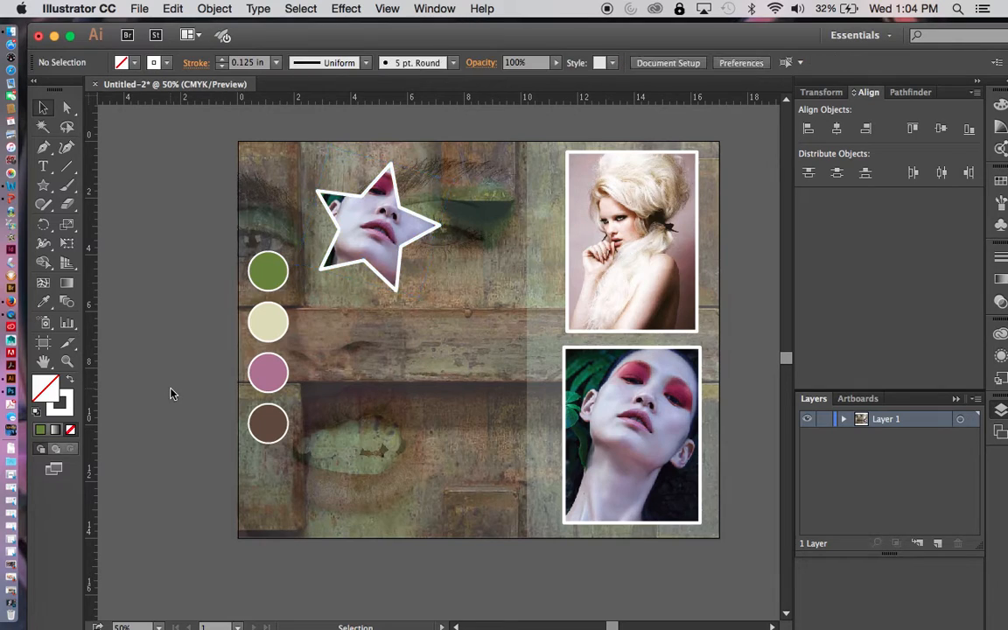
Step: Scale the star portrait proportionally to about 2.9 in wide and place it midway down the artboard, beside the two bordered portraits
drag(402, 255, 494, 367)
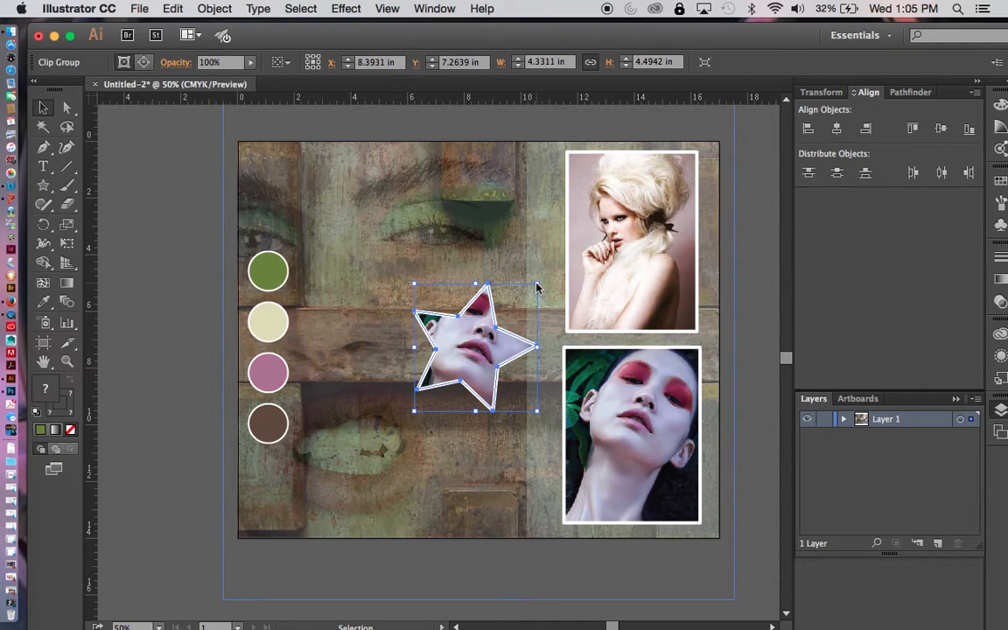
drag(537, 286, 304, 511)
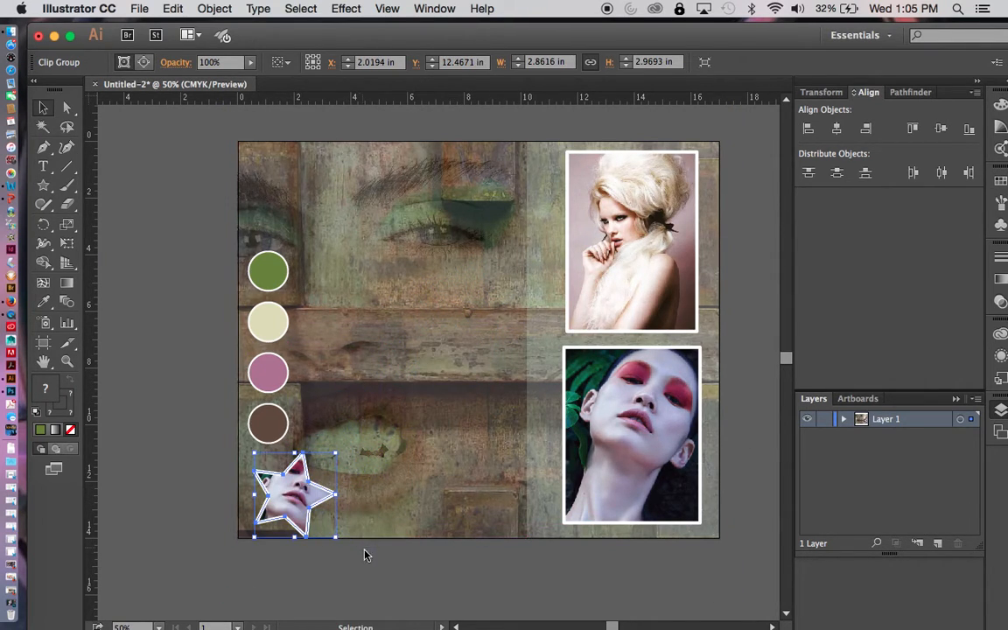
click(379, 578)
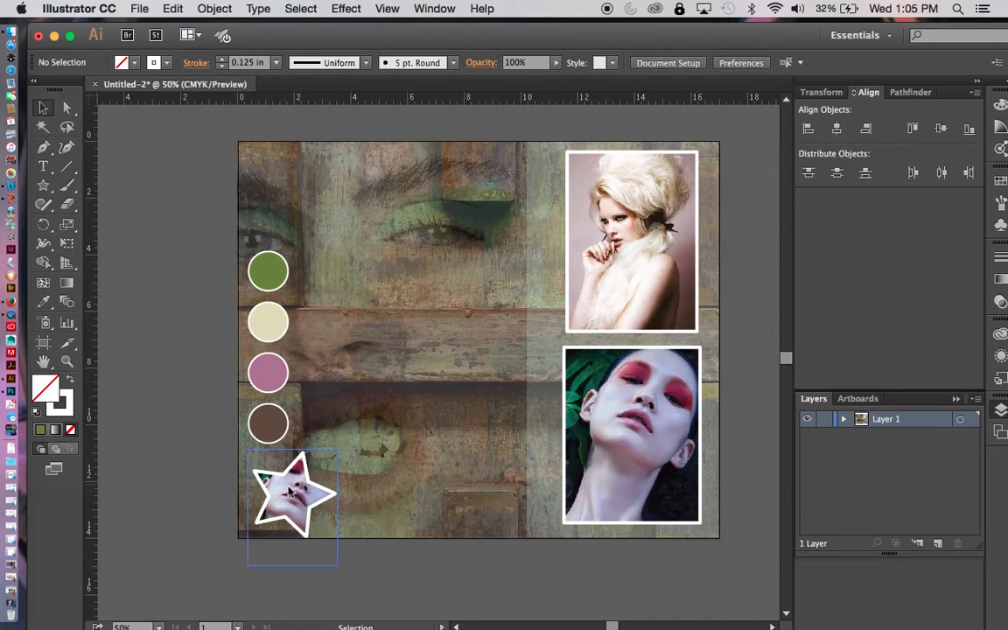
drag(296, 495, 500, 348)
click(517, 569)
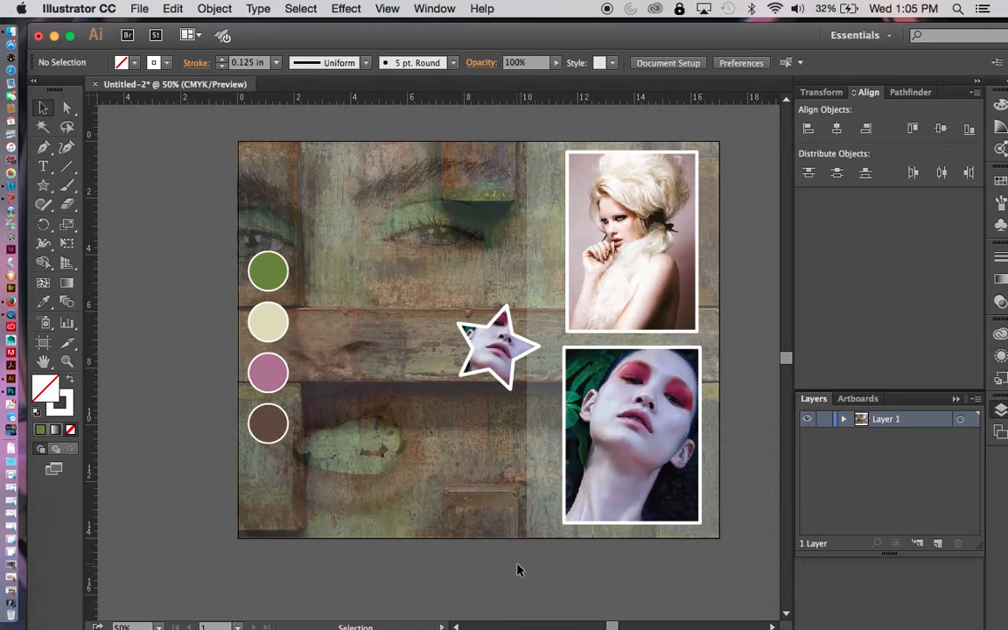
Step: Draw a white-outlined trial ellipse and a circle beside it over the background's eye area, and delete both shapes
click(47, 188)
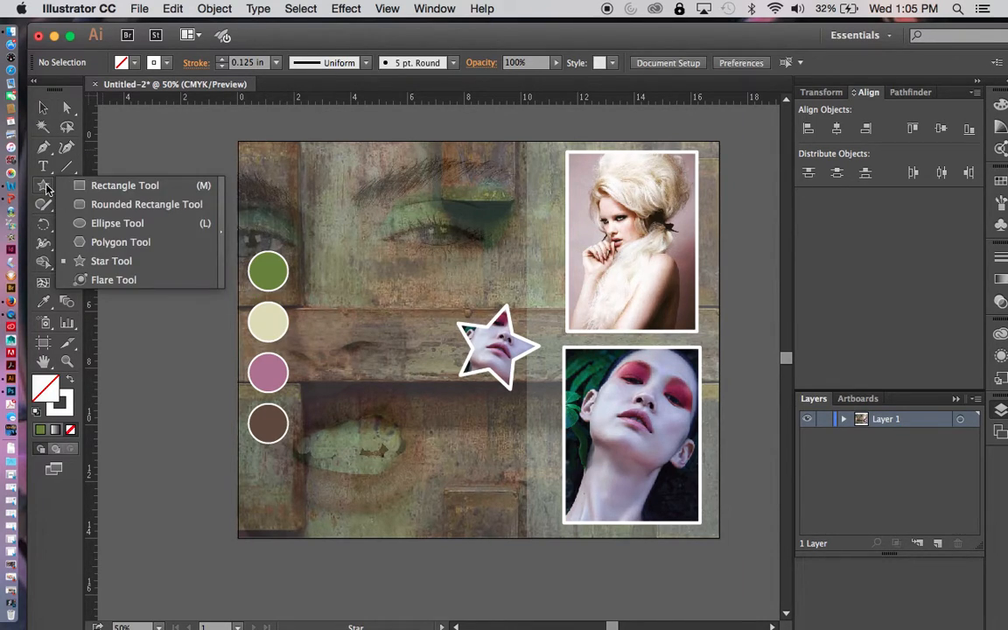
click(103, 226)
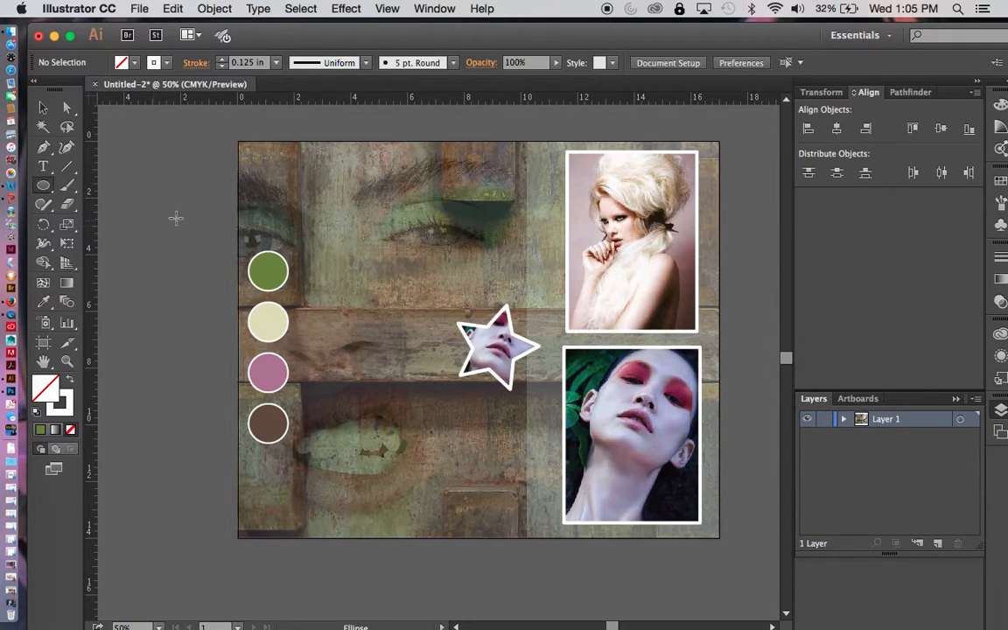
mouse_move(291, 191)
mouse_down()
mouse_move(416, 211)
mouse_move(428, 229)
mouse_move(404, 235)
mouse_up()
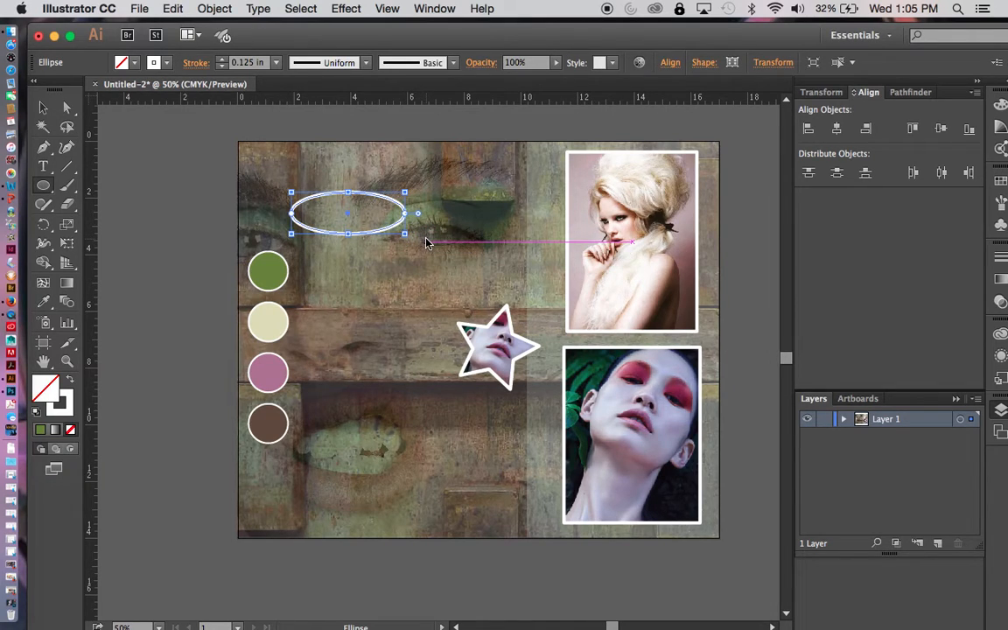
drag(450, 212, 467, 253)
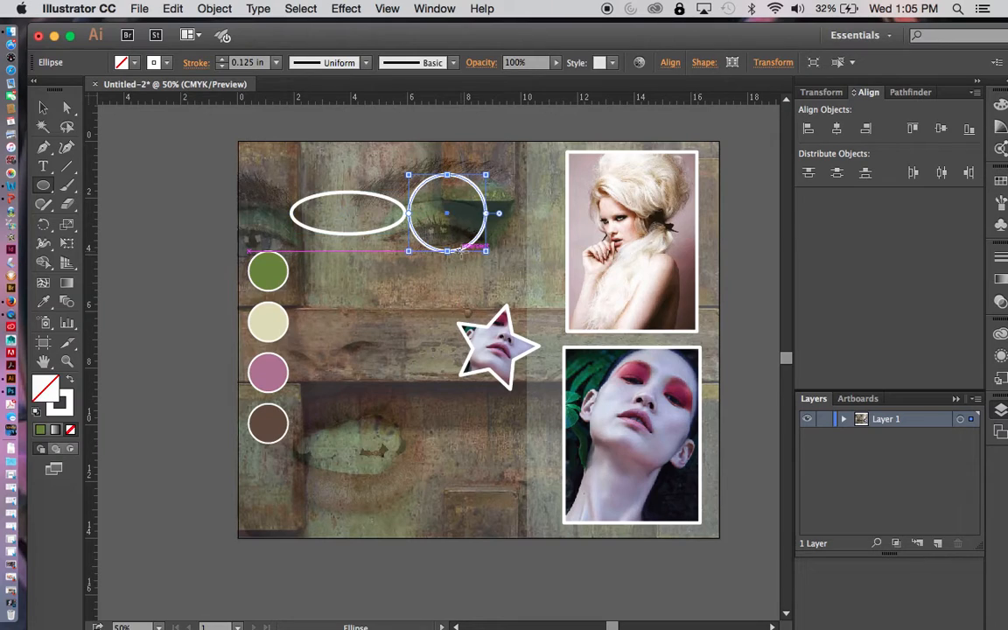
key(v)
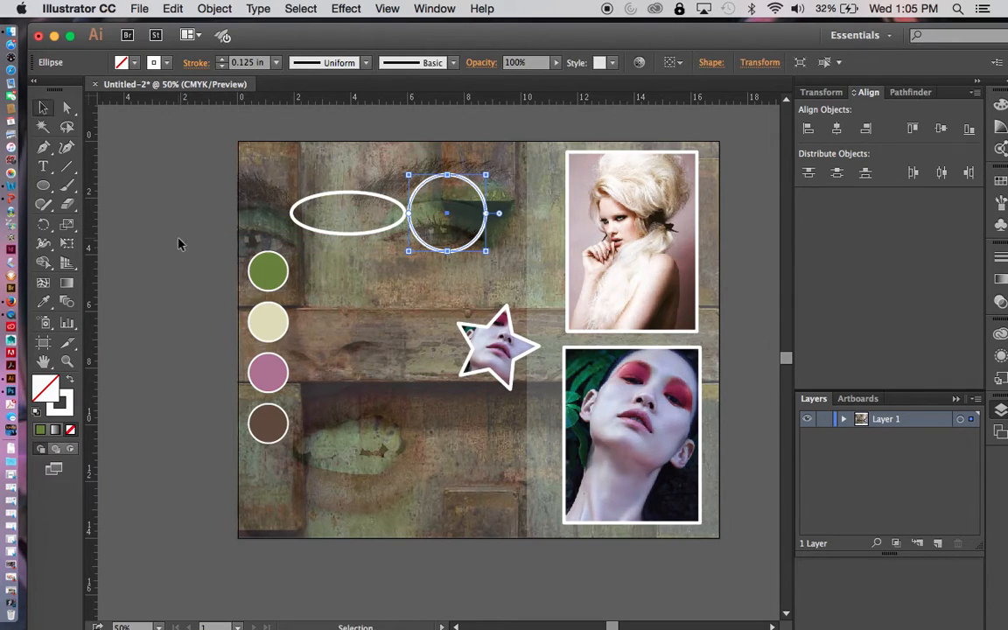
click(186, 238)
drag(426, 249, 390, 229)
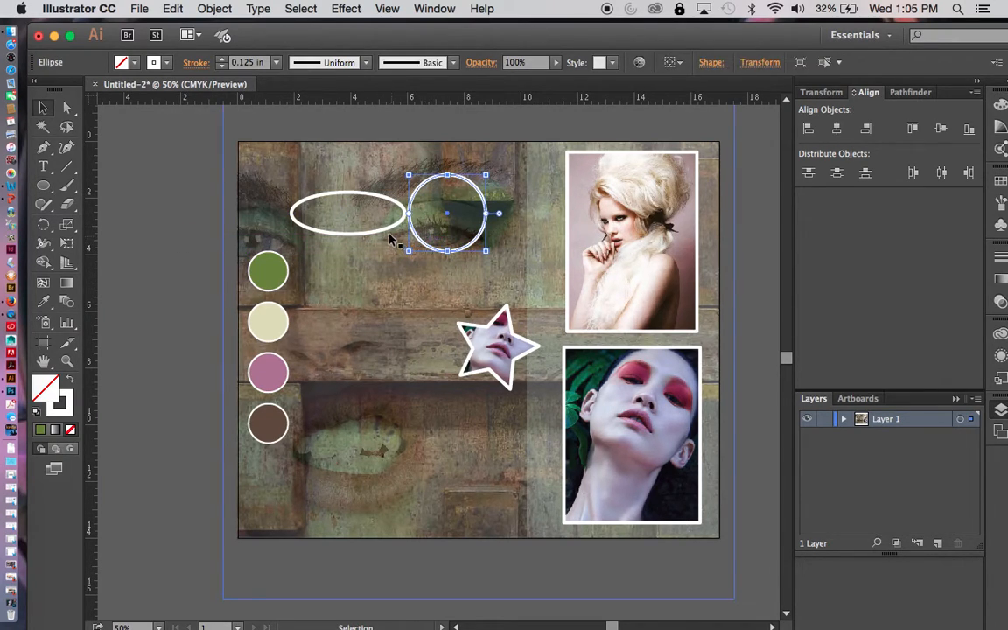
key(Delete)
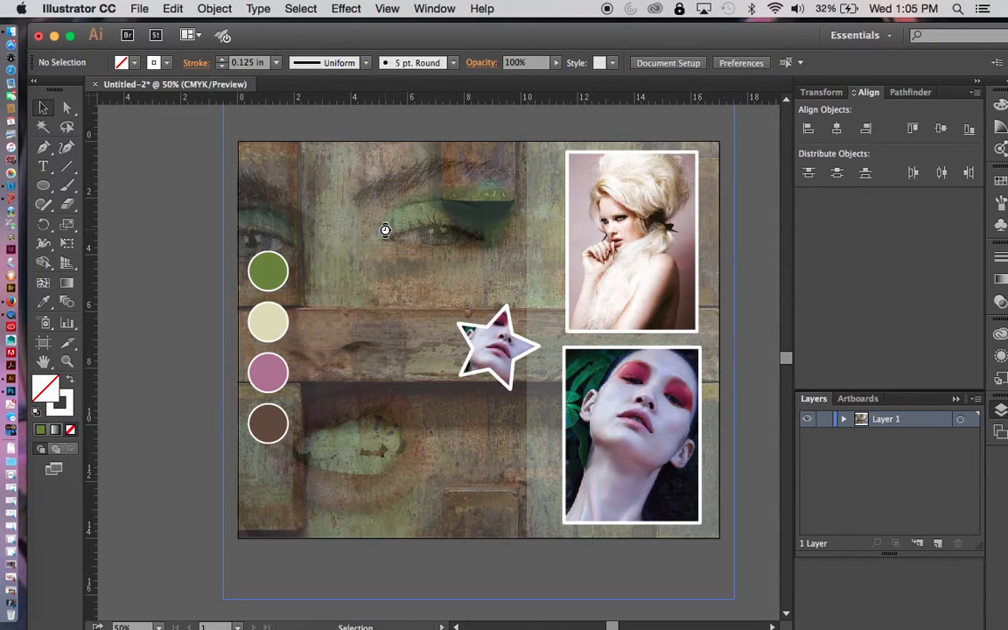
Step: Set the stroke weight of the star portrait's clipping path to 0.031 in and clear the selection
click(491, 327)
click(143, 66)
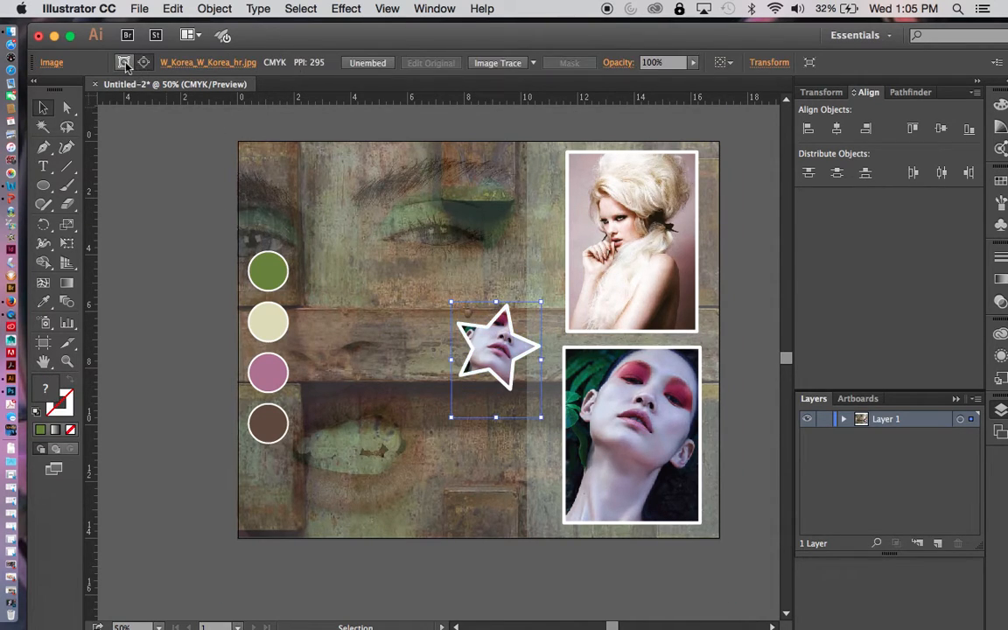
click(124, 62)
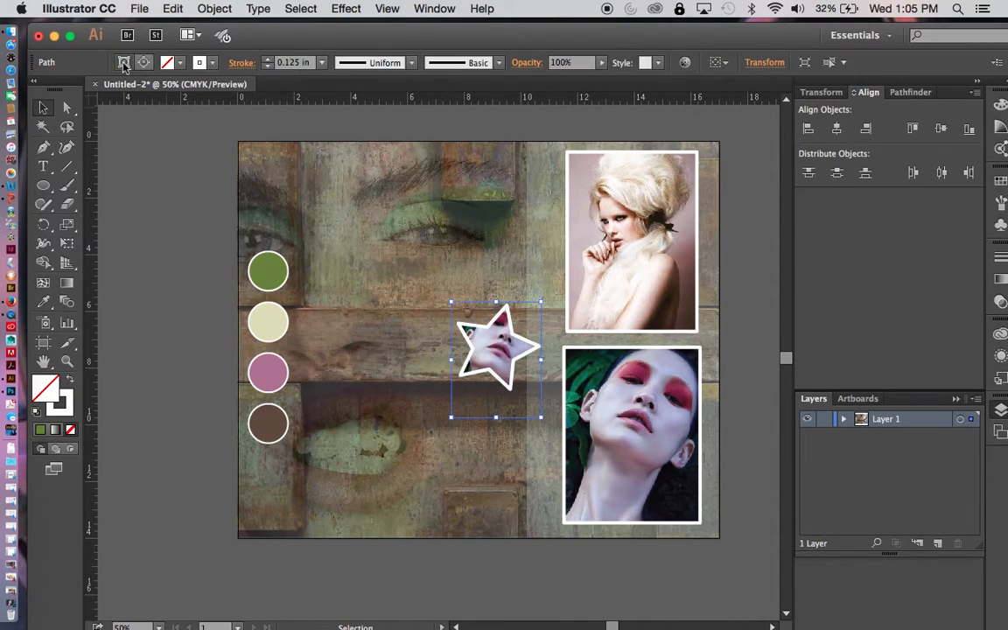
click(321, 62)
click(343, 115)
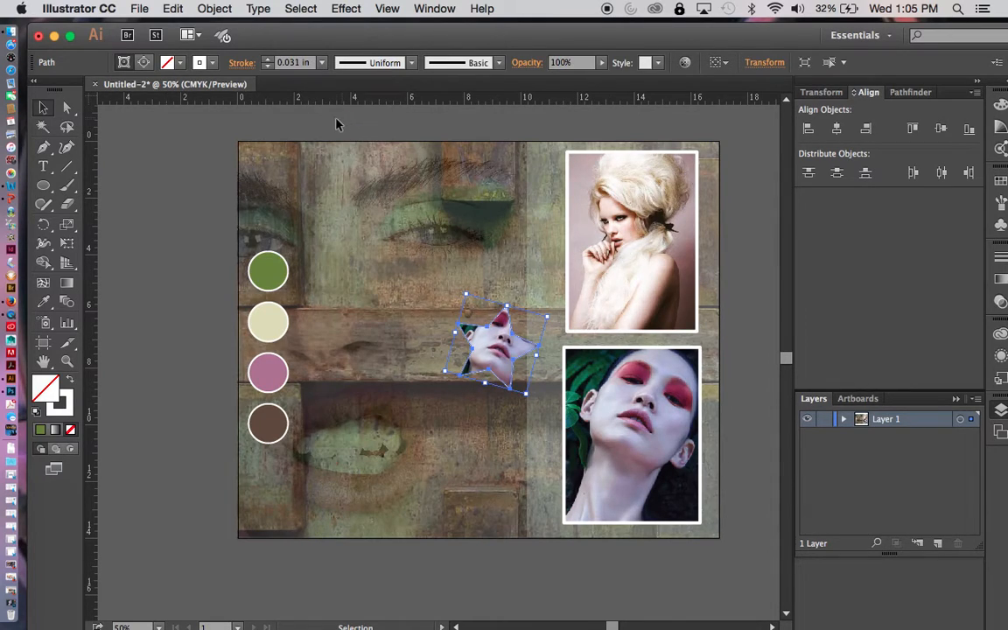
click(194, 221)
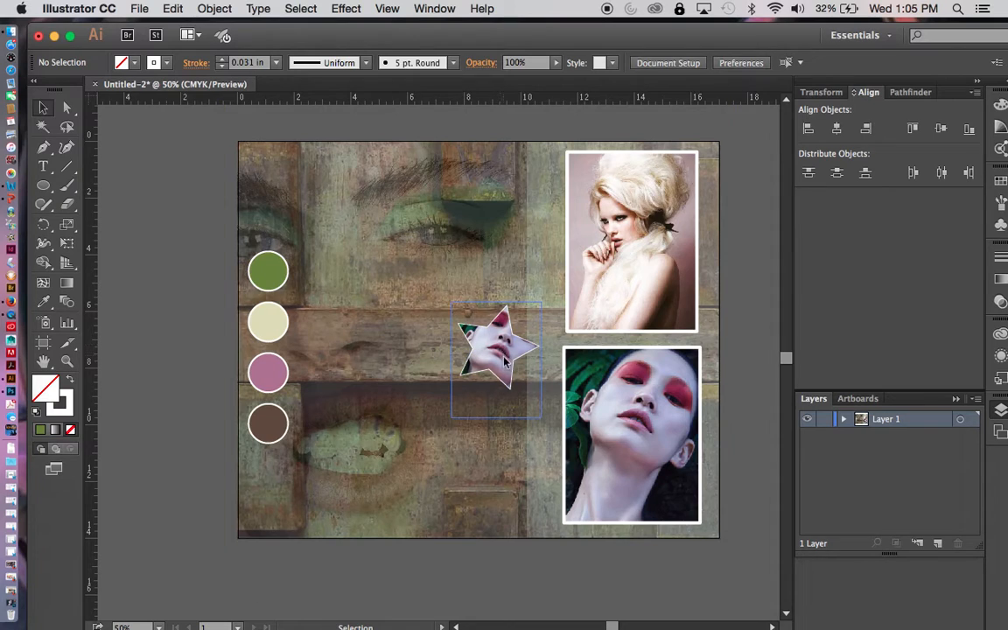
Step: Move the star portrait to the artboard's upper-left corner above the swatch column and scale it proportionally to about 1.9 in wide
drag(504, 366, 303, 212)
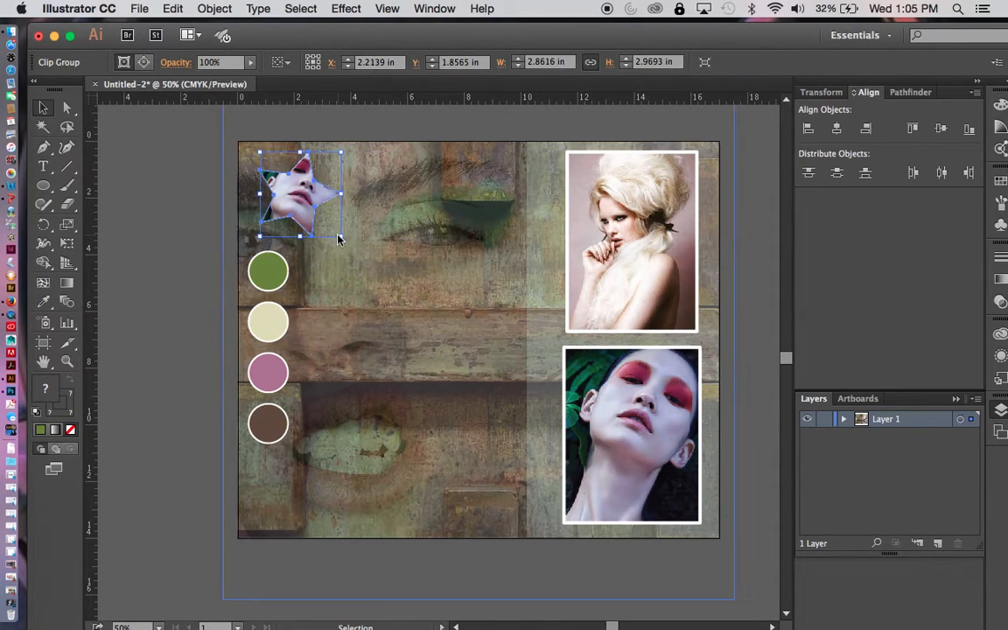
drag(340, 237, 312, 217)
click(160, 204)
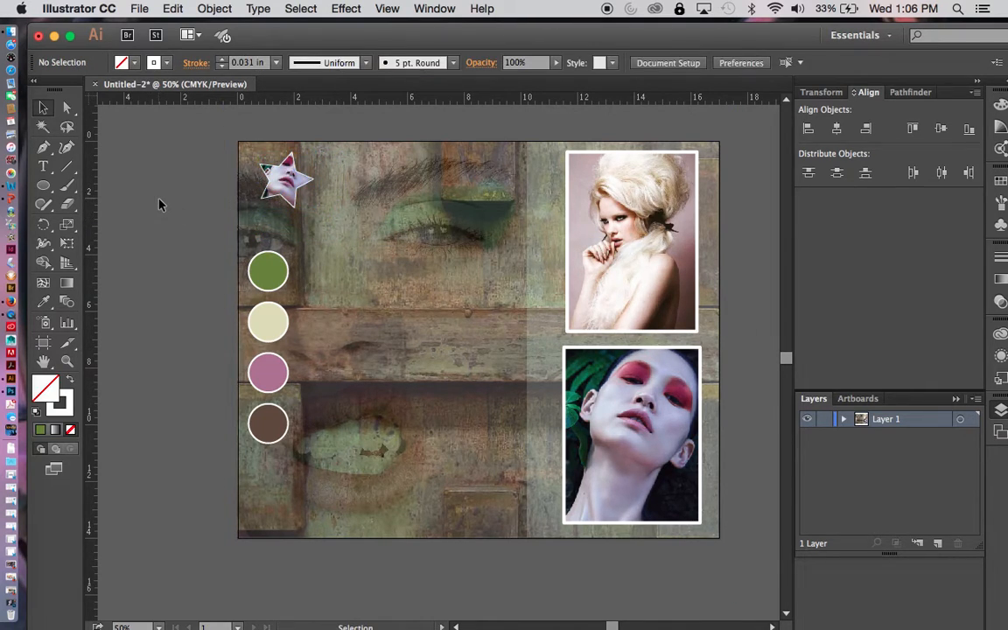
drag(299, 182, 284, 181)
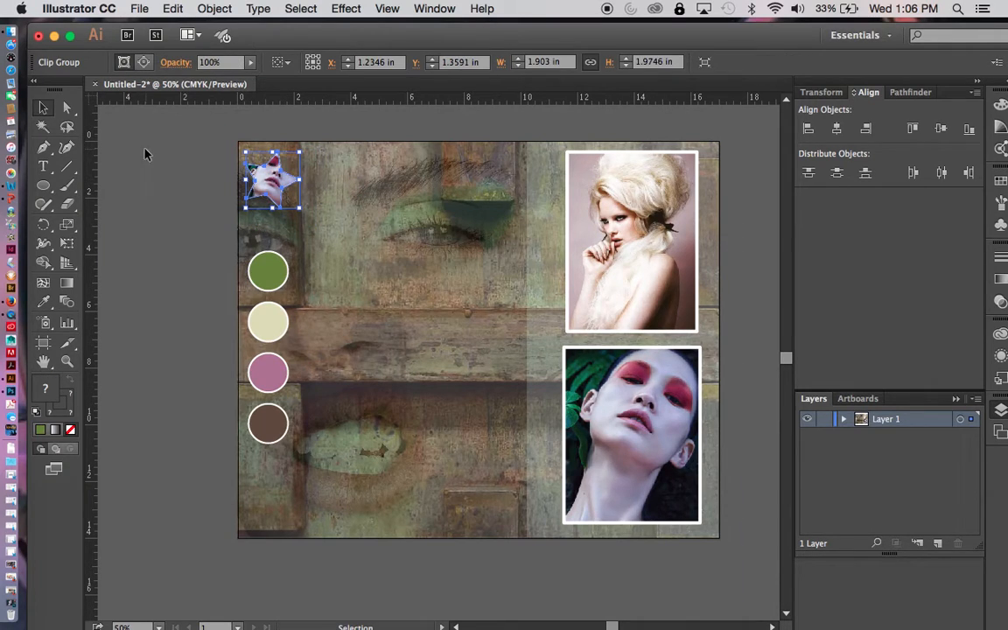
Step: Start a point text line over the background's mouth area and set its font size to 150 pt
click(47, 169)
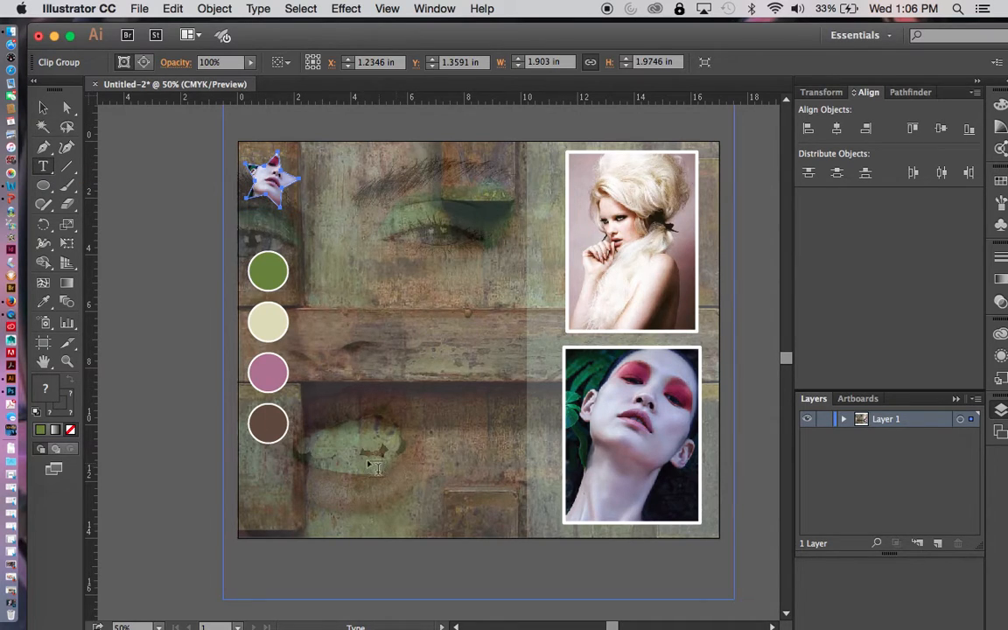
click(337, 462)
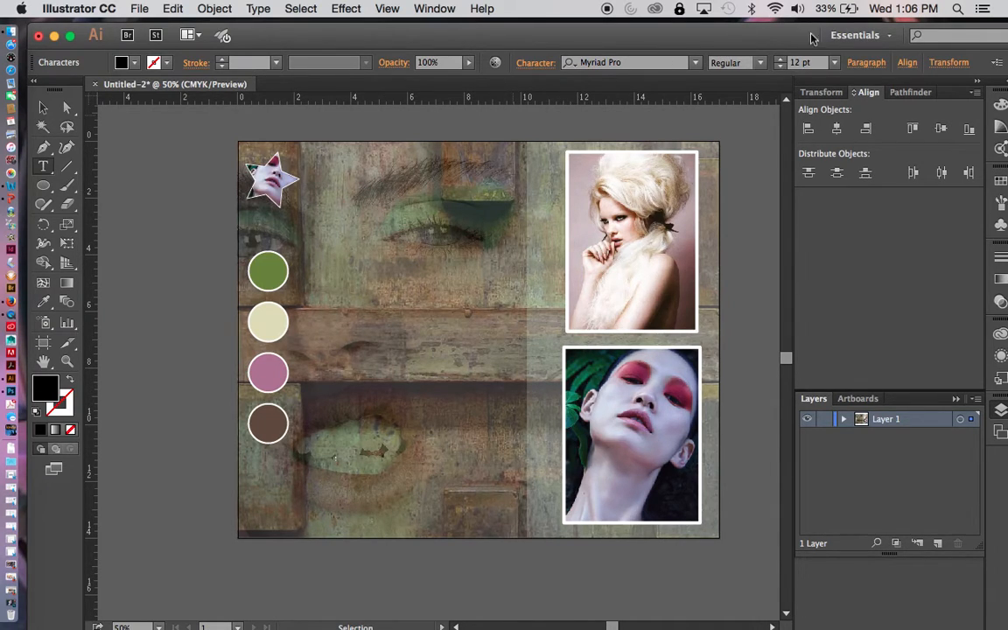
click(834, 65)
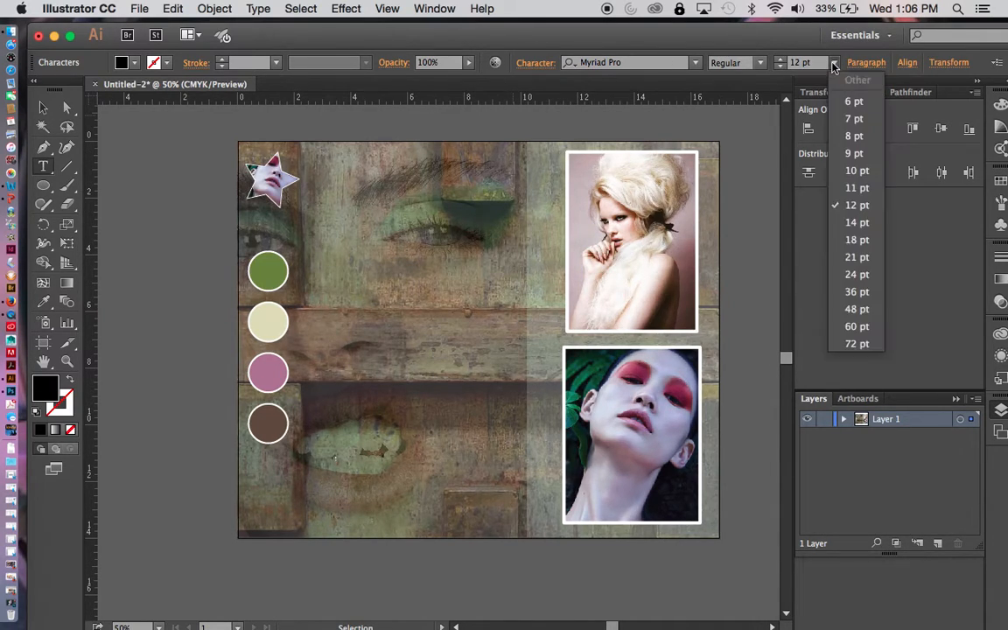
click(847, 274)
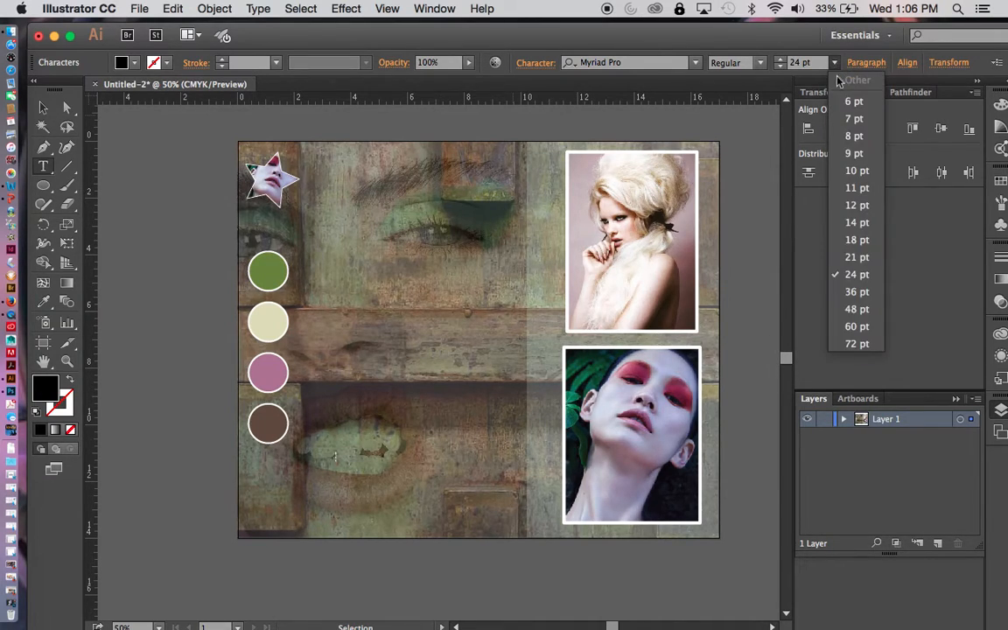
click(856, 309)
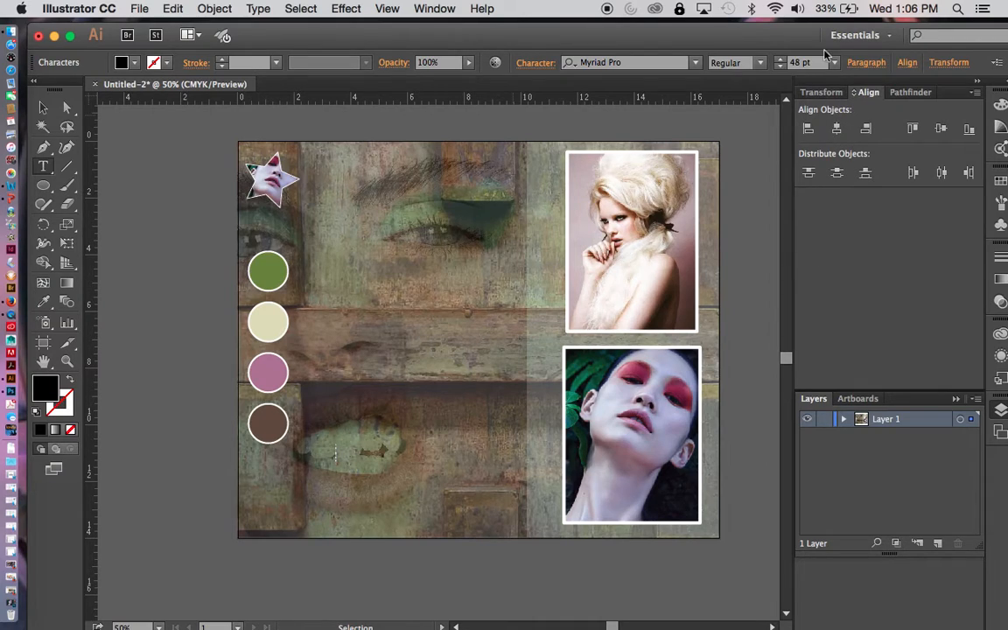
click(837, 66)
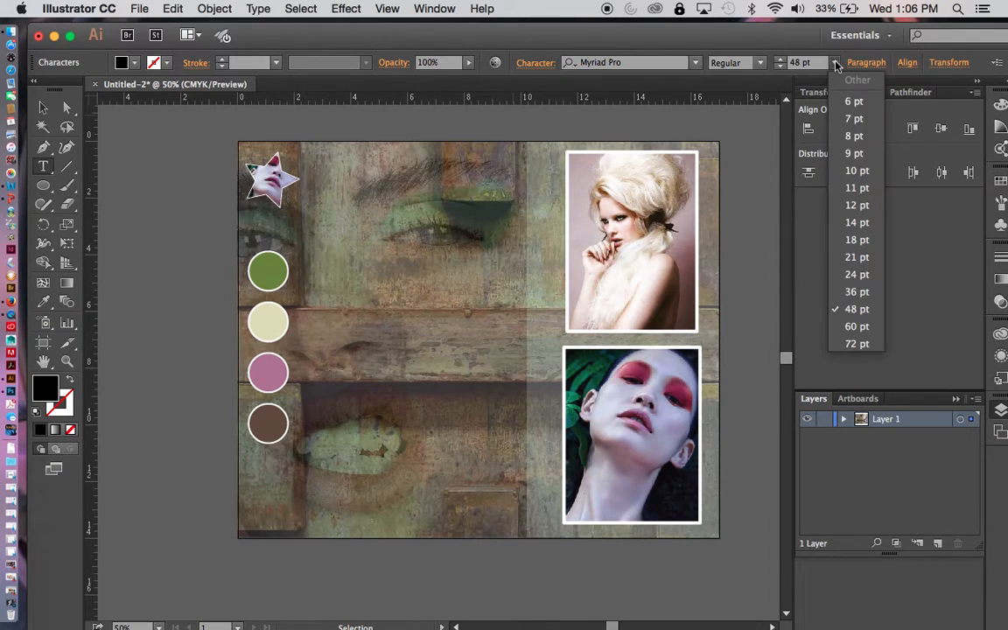
click(854, 309)
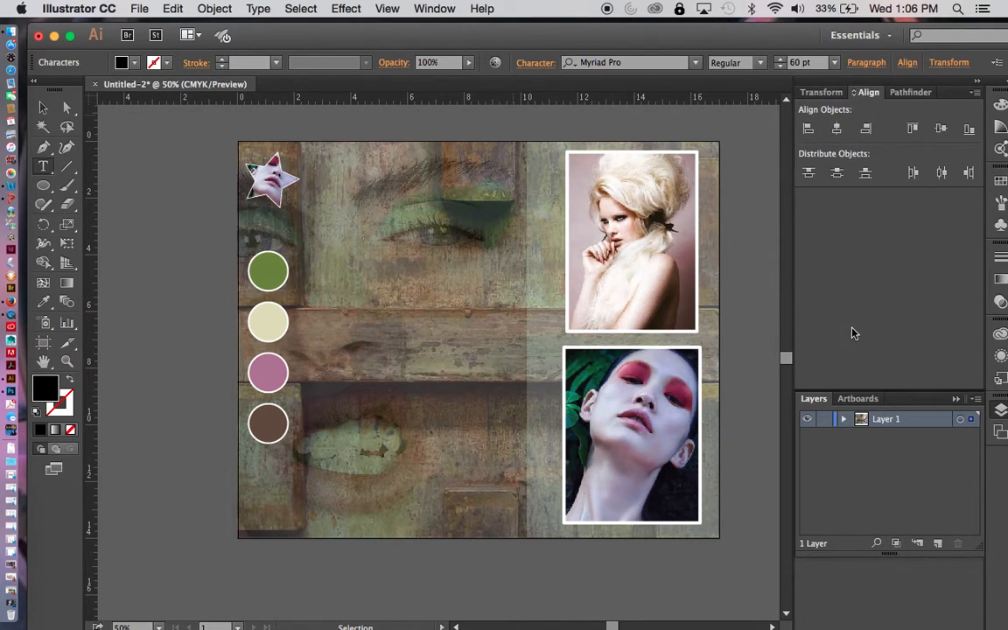
click(834, 63)
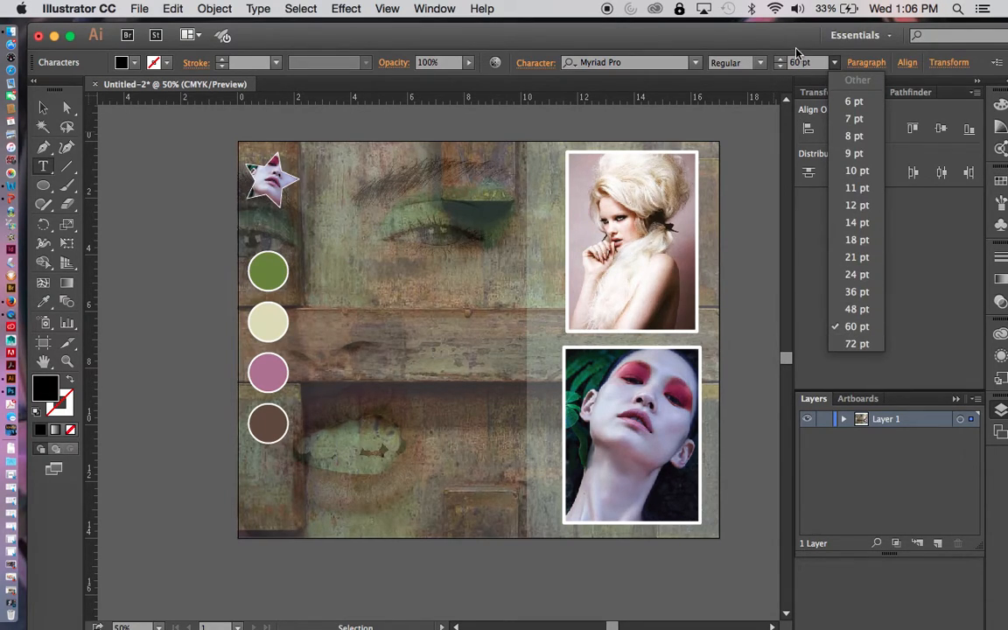
click(800, 63)
drag(799, 63, 792, 65)
text(150)
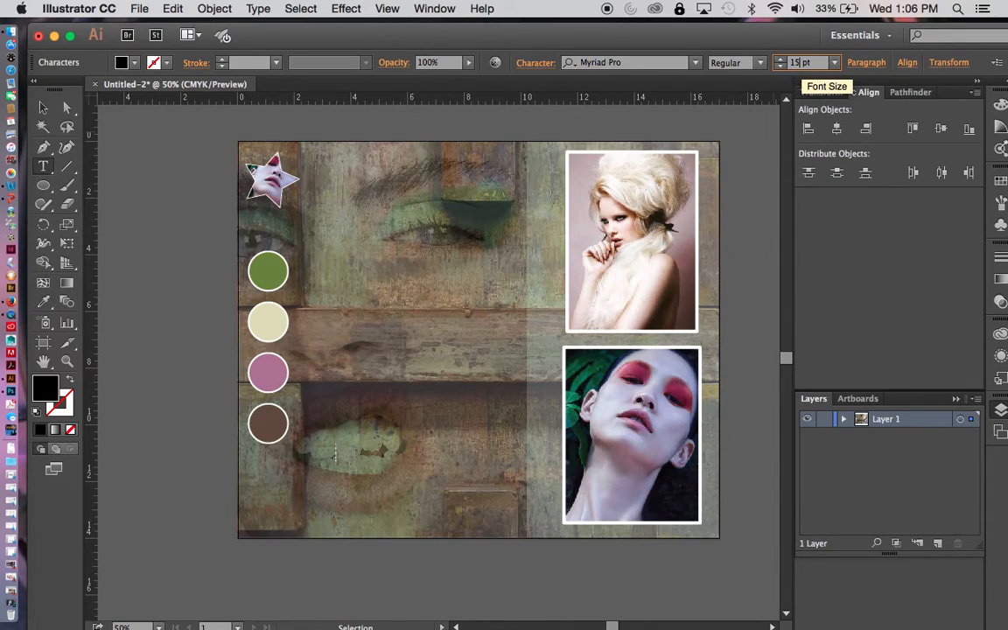
key(Return)
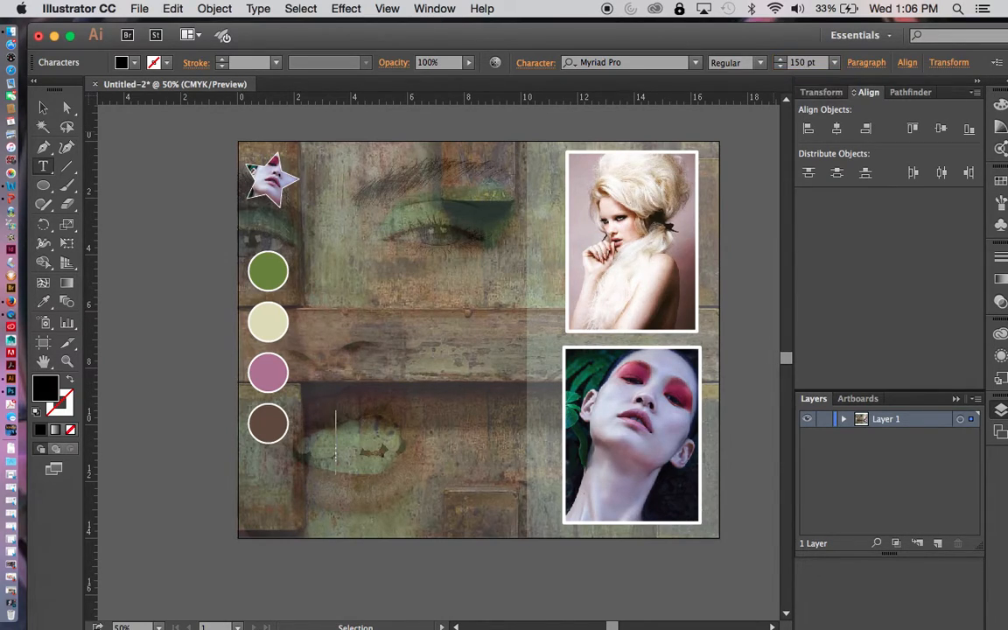
Step: Set the font of the new text line to Handwriting - Dakota
click(336, 438)
click(696, 64)
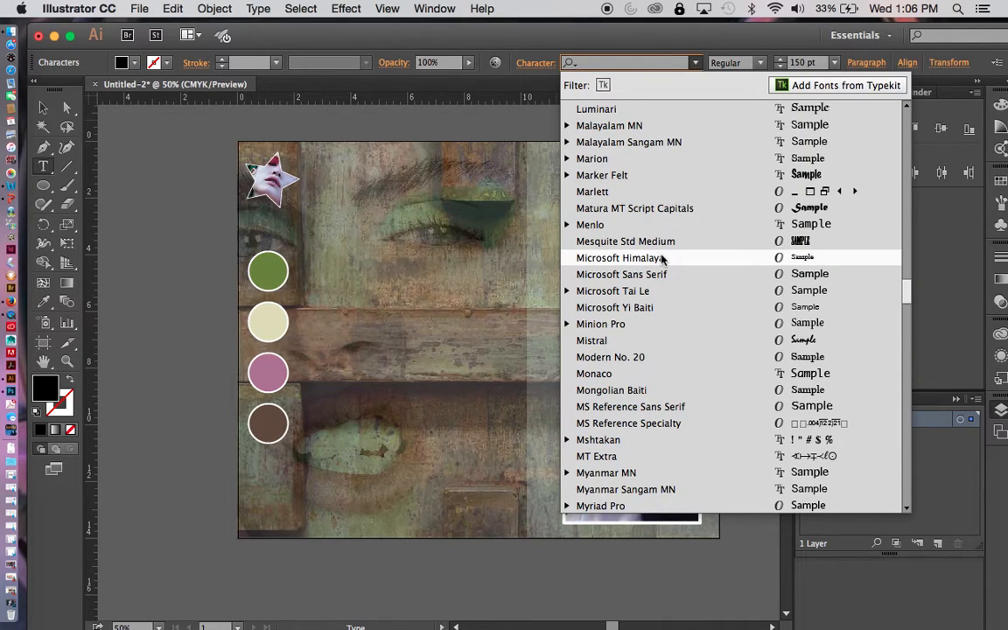
scroll(663, 258, up, 5)
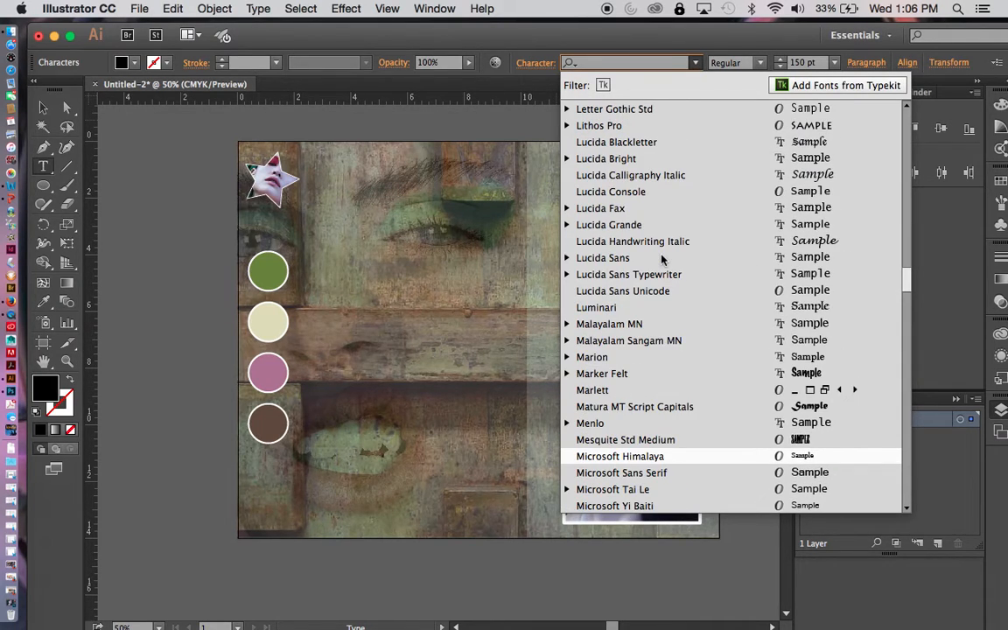
scroll(662, 258, up, 6)
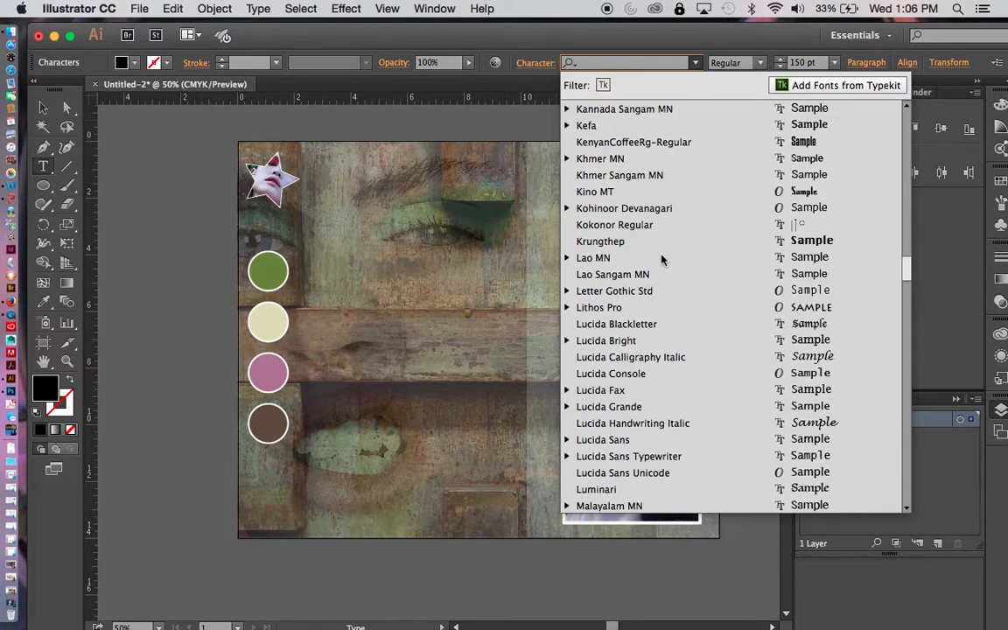
scroll(662, 258, up, 7)
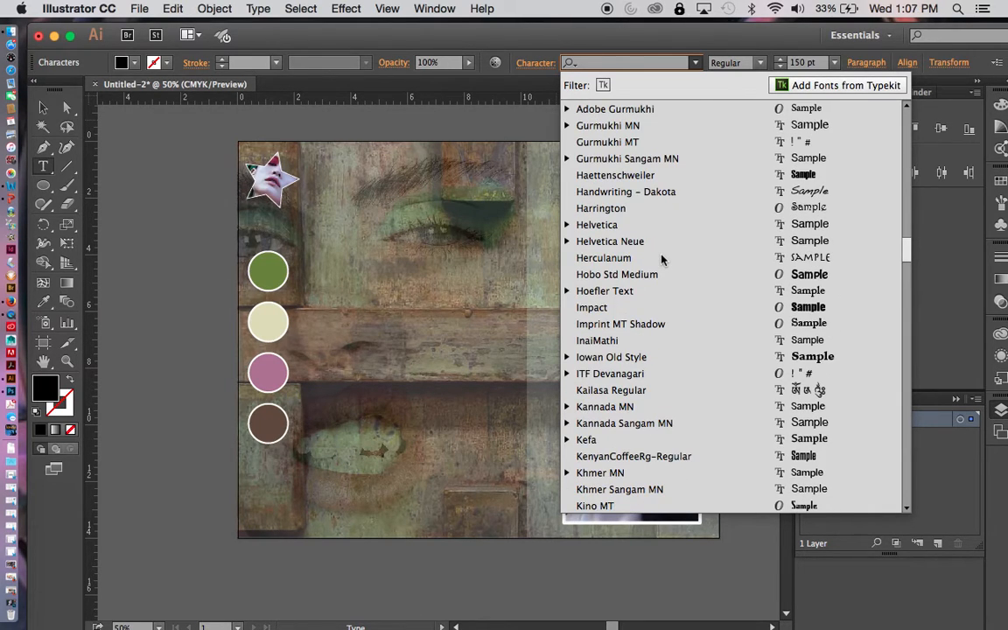
click(627, 194)
Step: Enter "nature's star" as the text and finish text editing
click(335, 464)
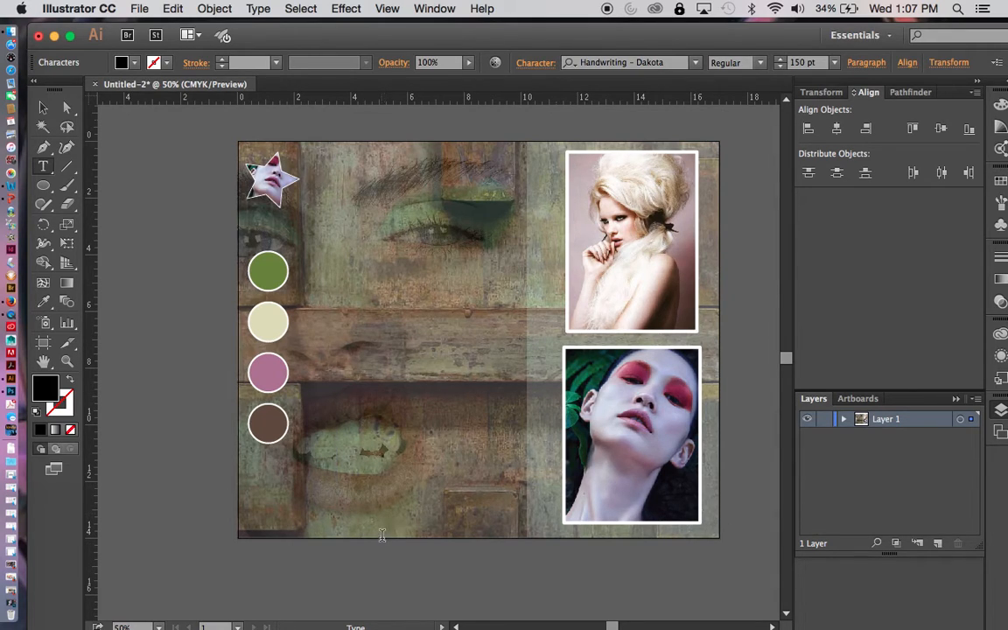
text(nat)
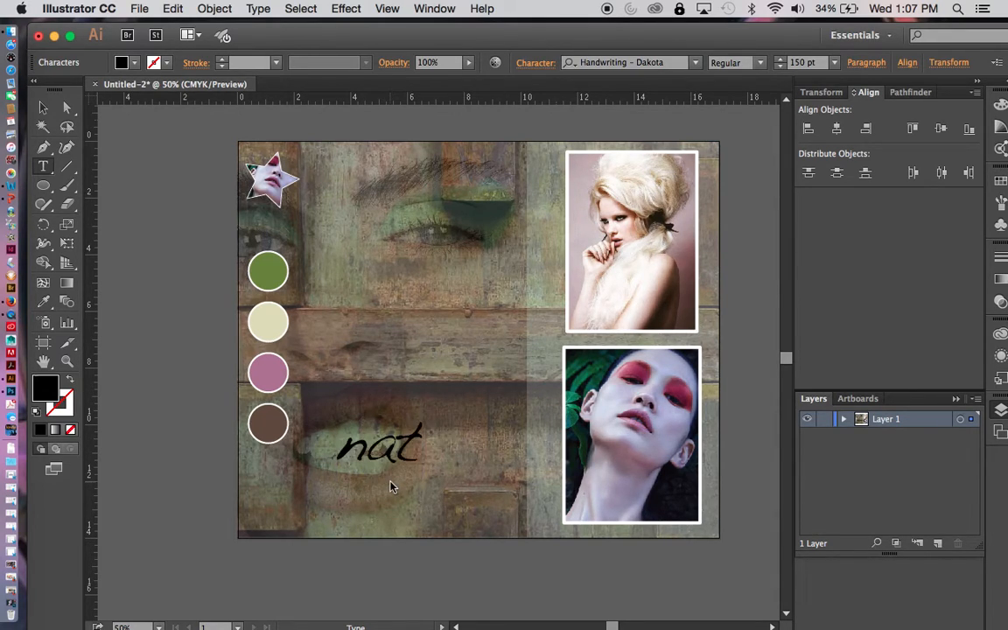
text(ure's star)
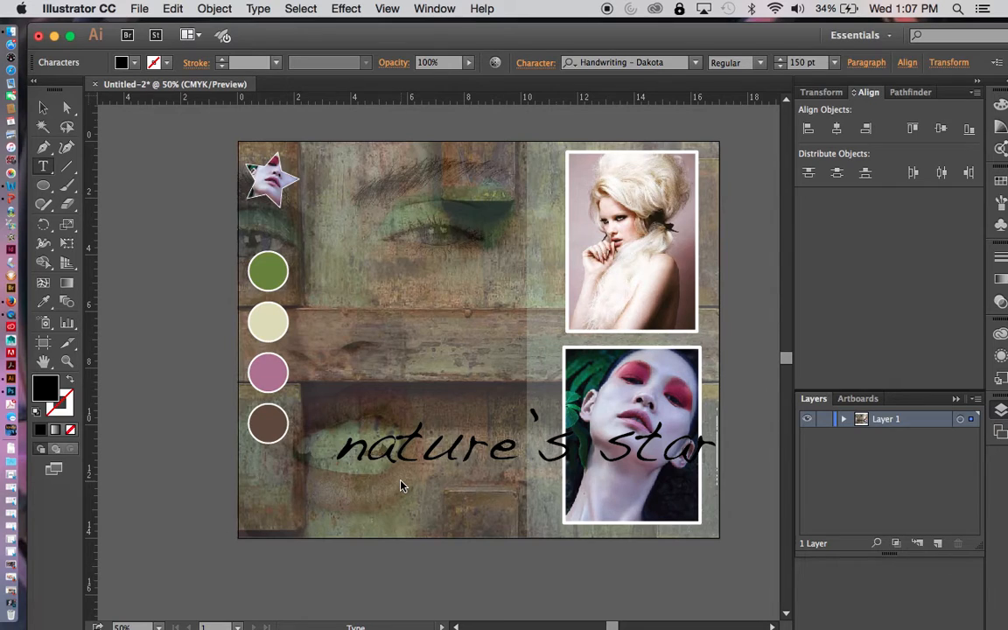
key(Escape)
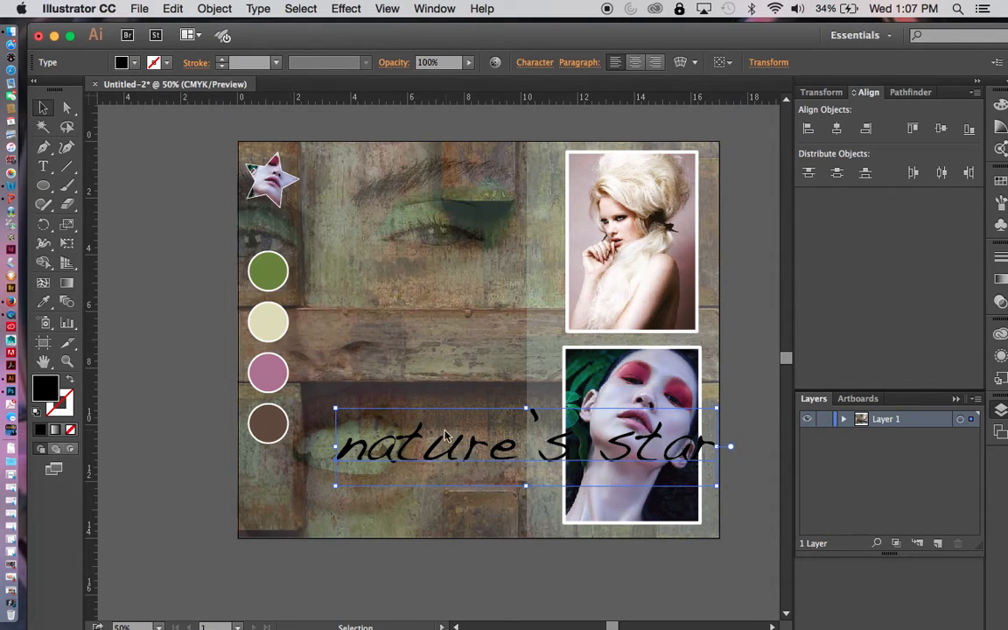
Step: Move the "nature's star" text to the artboard's lower-left corner and scale it proportionally to end before the lower bordered portrait
drag(457, 453, 376, 488)
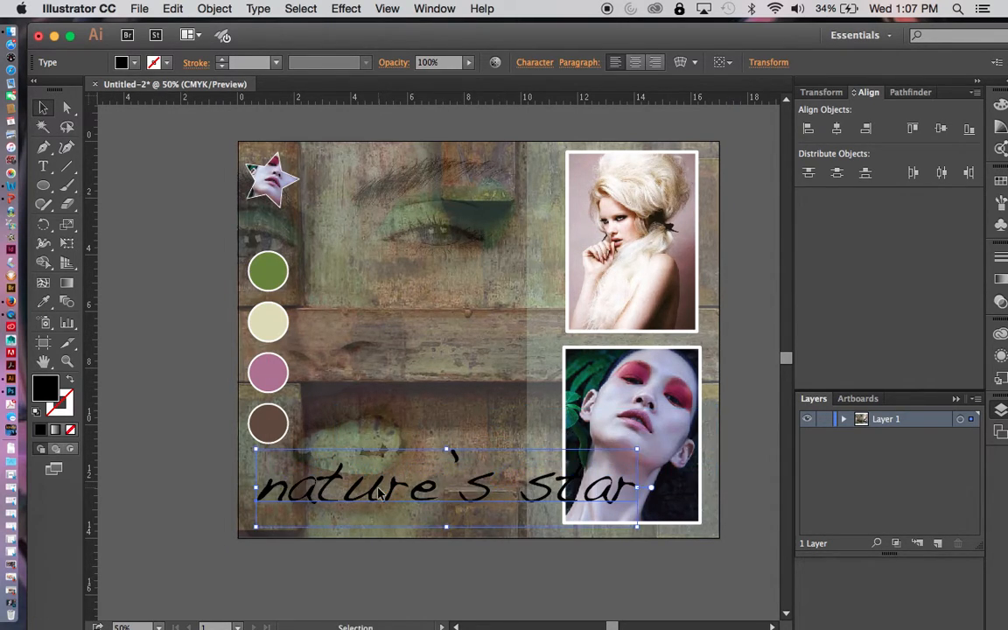
click(512, 567)
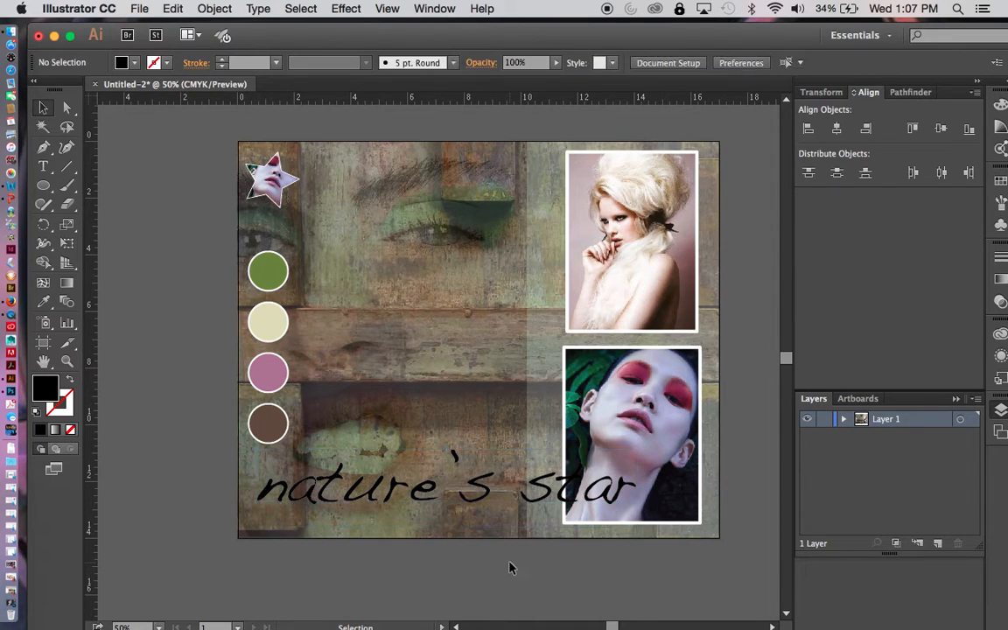
click(489, 501)
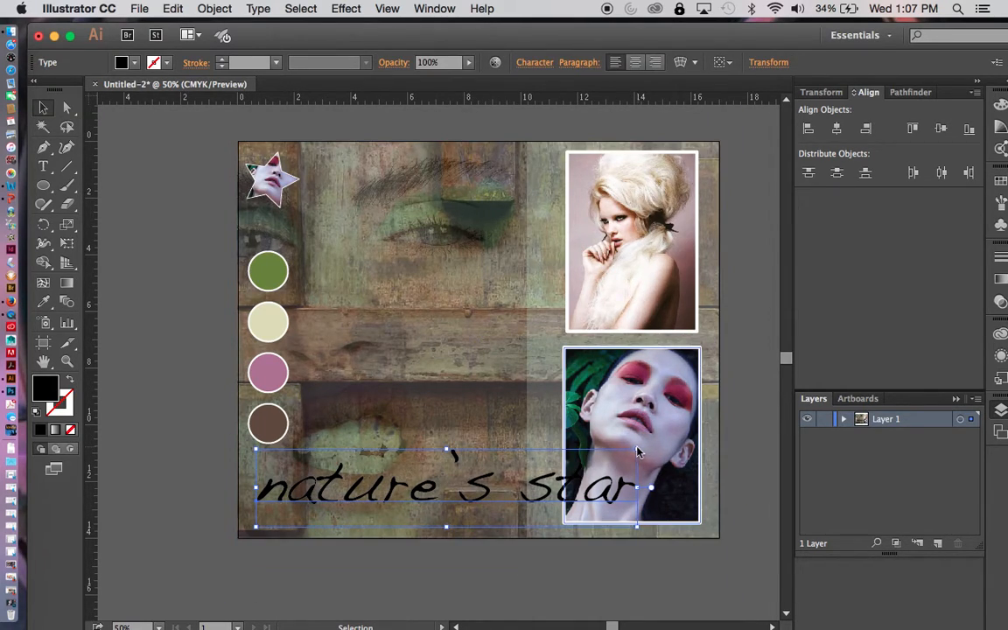
drag(638, 450, 608, 472)
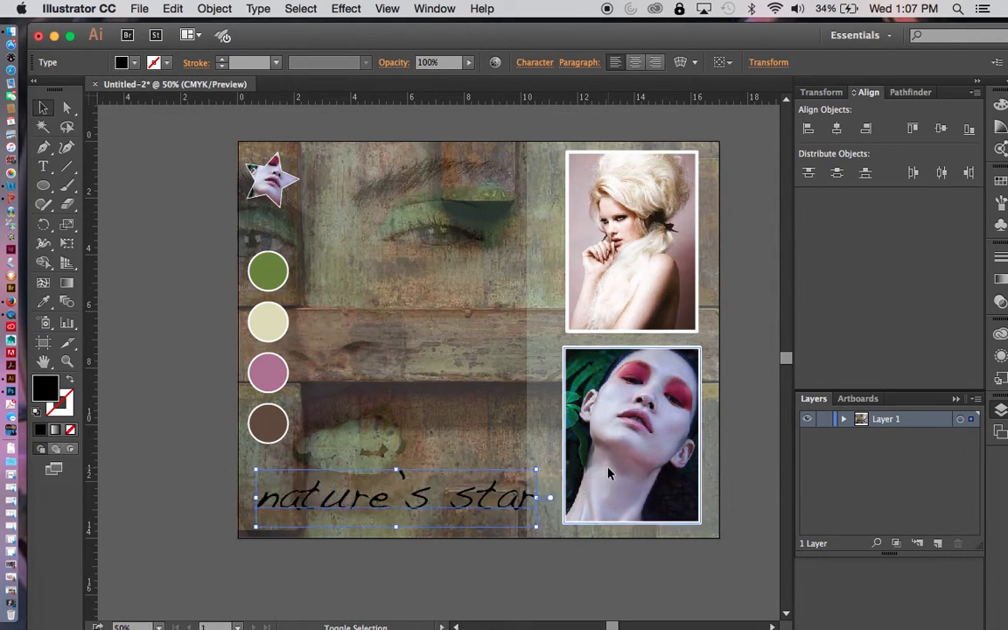
click(571, 590)
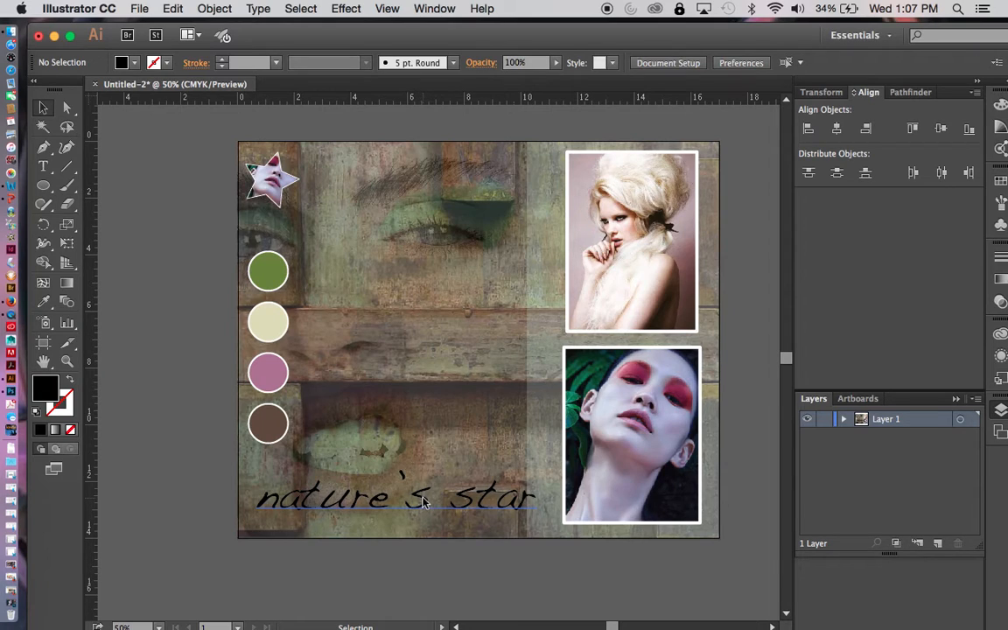
Step: Change the fill of the whole "nature's star" text to white and shift it slightly toward the artboard's left edge
click(44, 168)
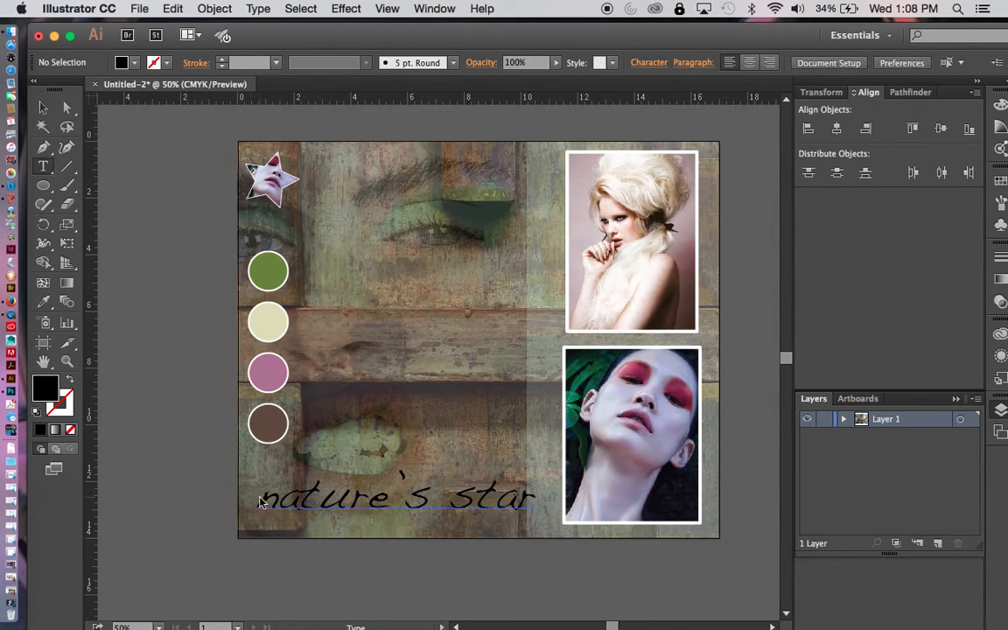
drag(263, 505, 531, 517)
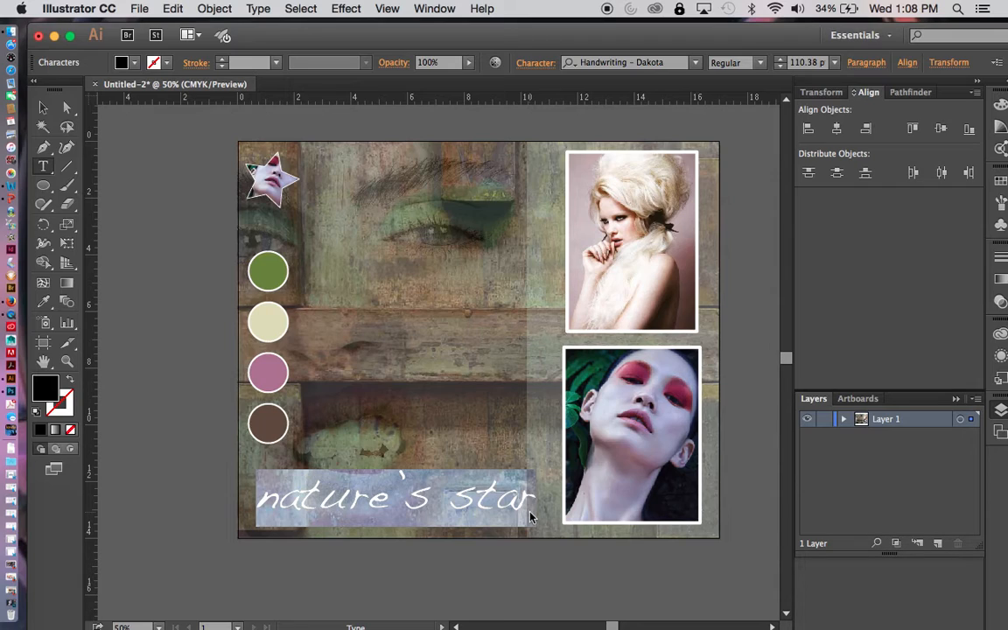
click(134, 63)
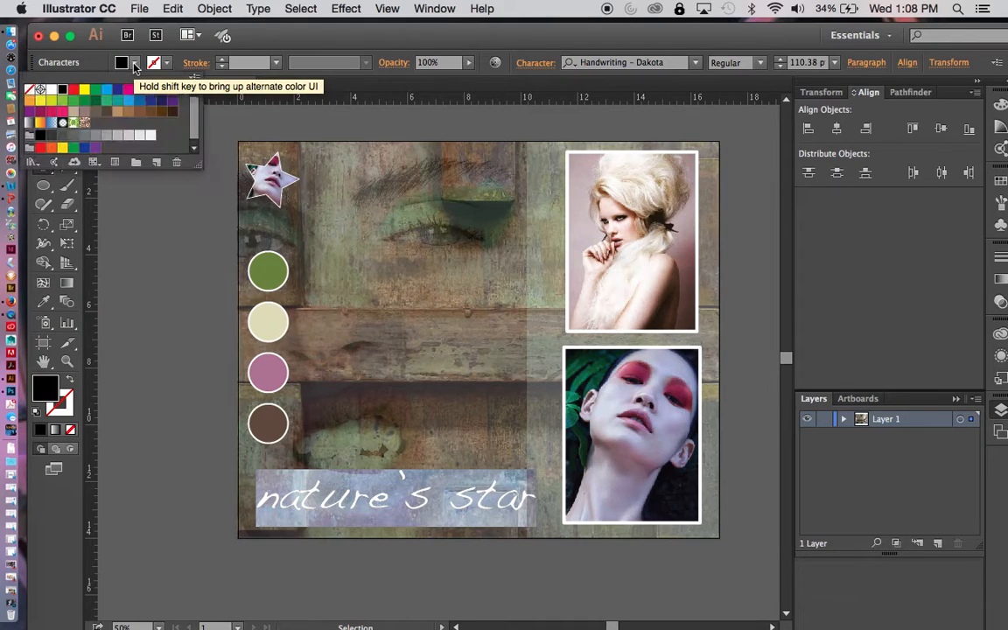
click(51, 90)
key(Escape)
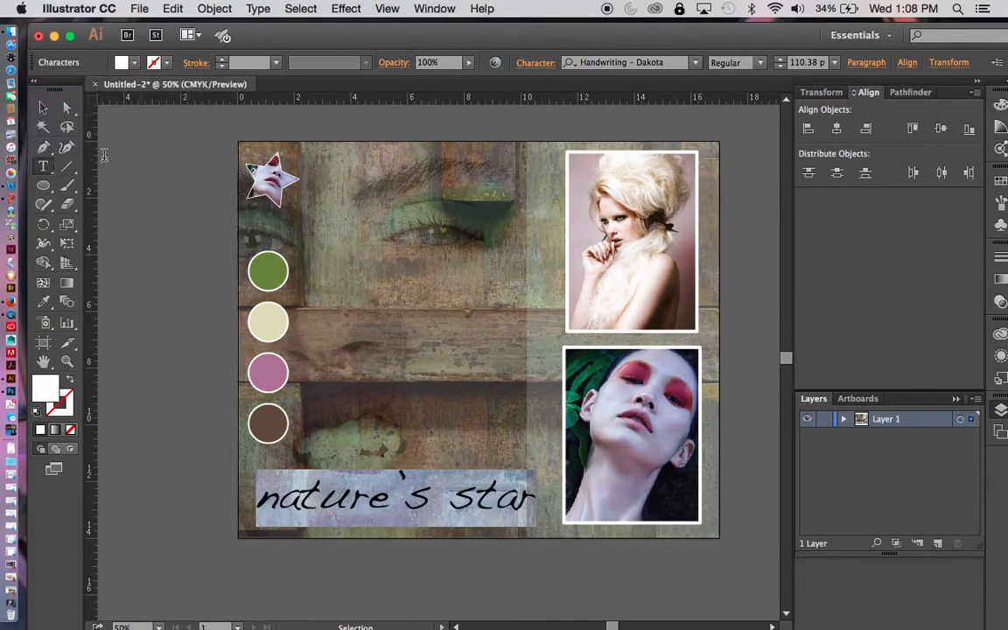
click(137, 282)
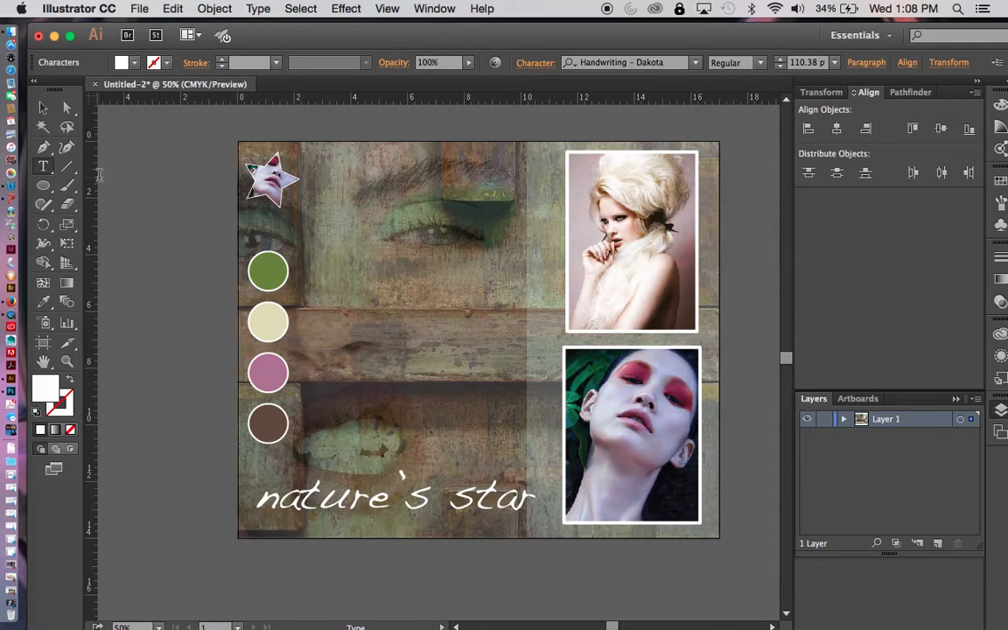
key(Escape)
click(43, 106)
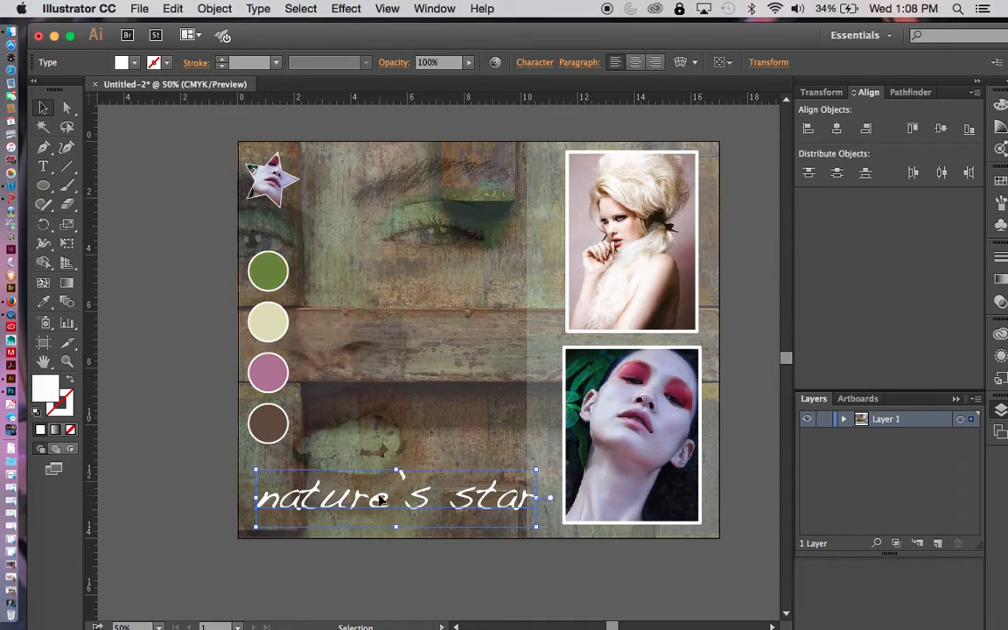
drag(378, 499, 367, 499)
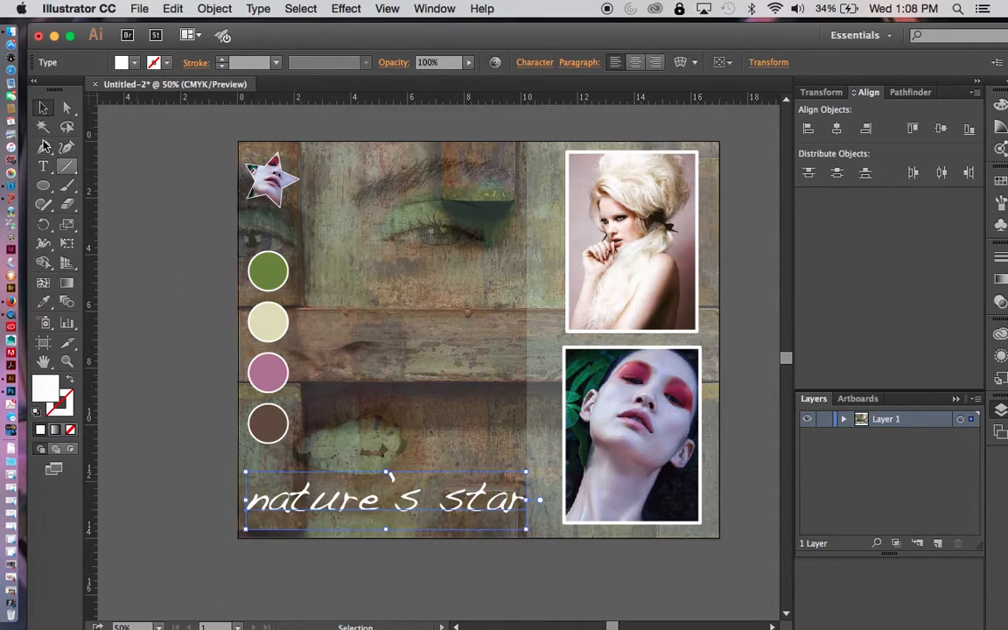
click(168, 504)
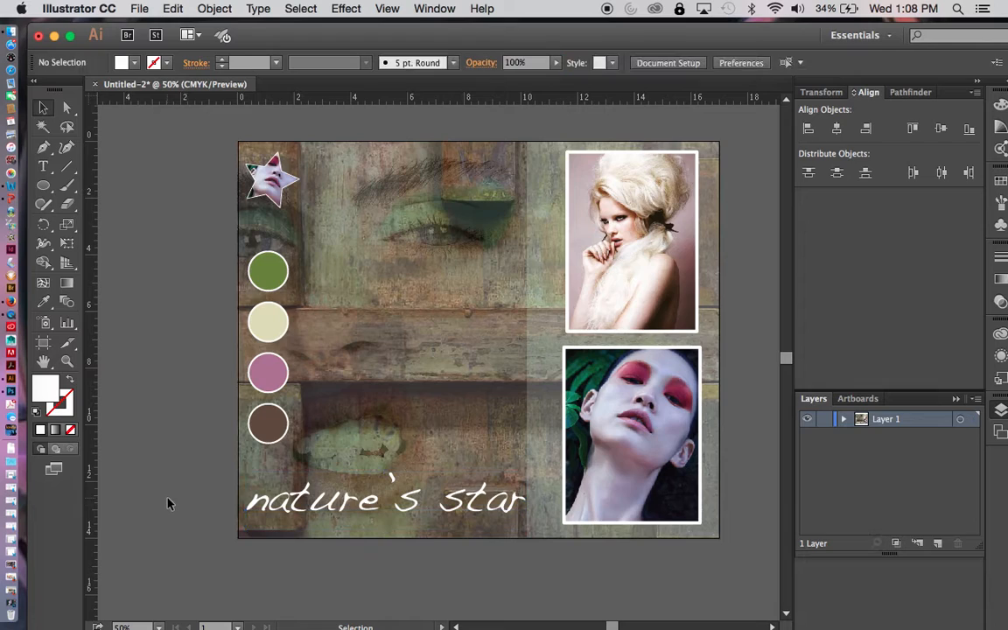
Step: Delete the star portrait and move the "nature's star" text up onto the horizontal wooden plank
click(276, 187)
key(Delete)
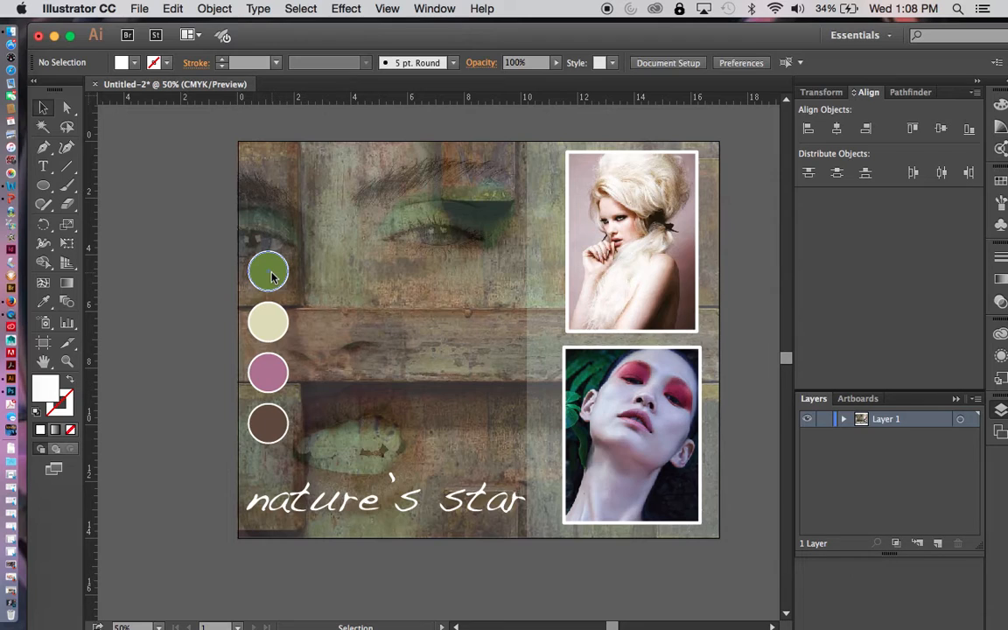
drag(379, 505, 419, 347)
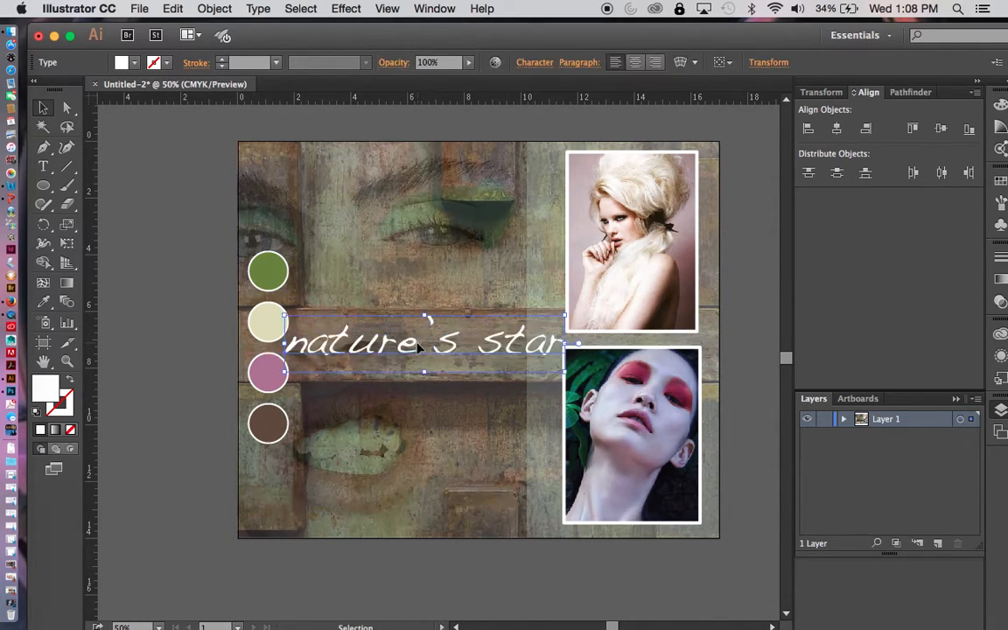
Step: Rotate the four swatch circles 90° clockwise into a horizontal row and place it in the artboard's lower-left corner
click(255, 255)
drag(299, 250, 340, 371)
drag(284, 348, 344, 520)
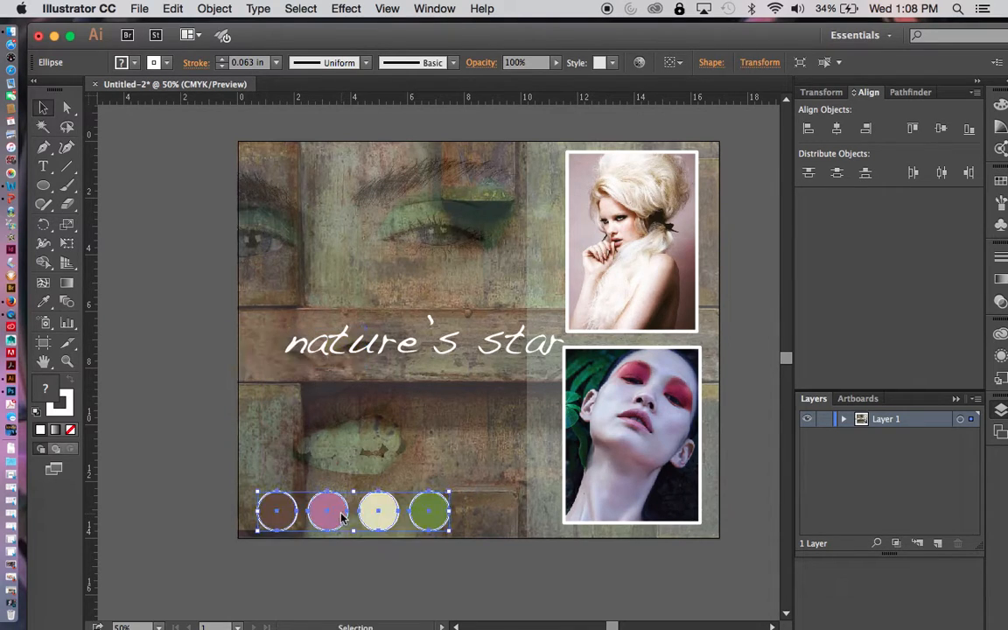
Step: Shift the "nature's star" text along the plank toward the artboard's left edge, clear of the portraits, and clear the selection
click(378, 570)
drag(451, 348, 421, 341)
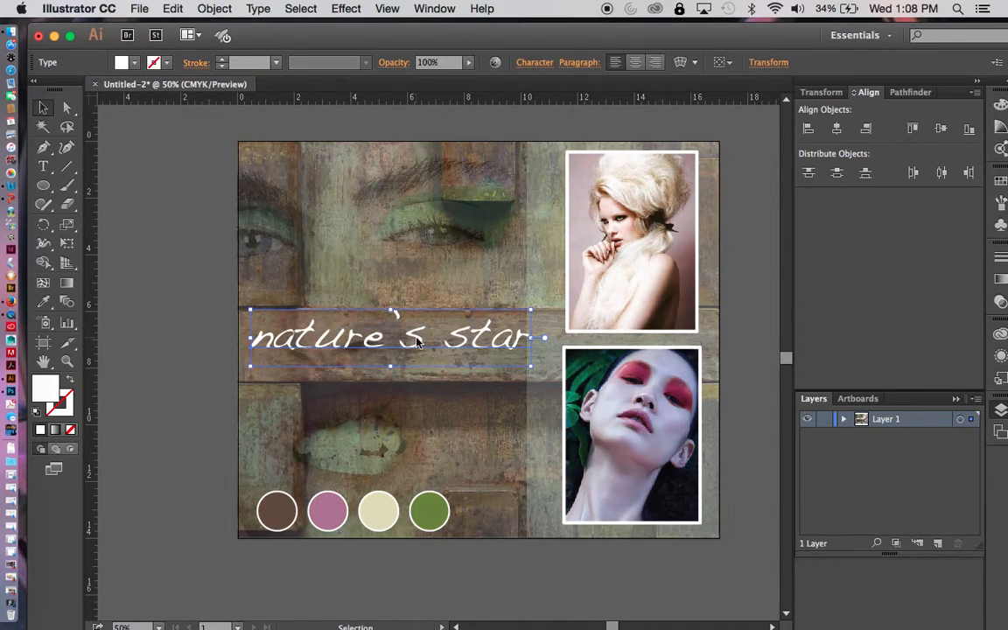
click(466, 568)
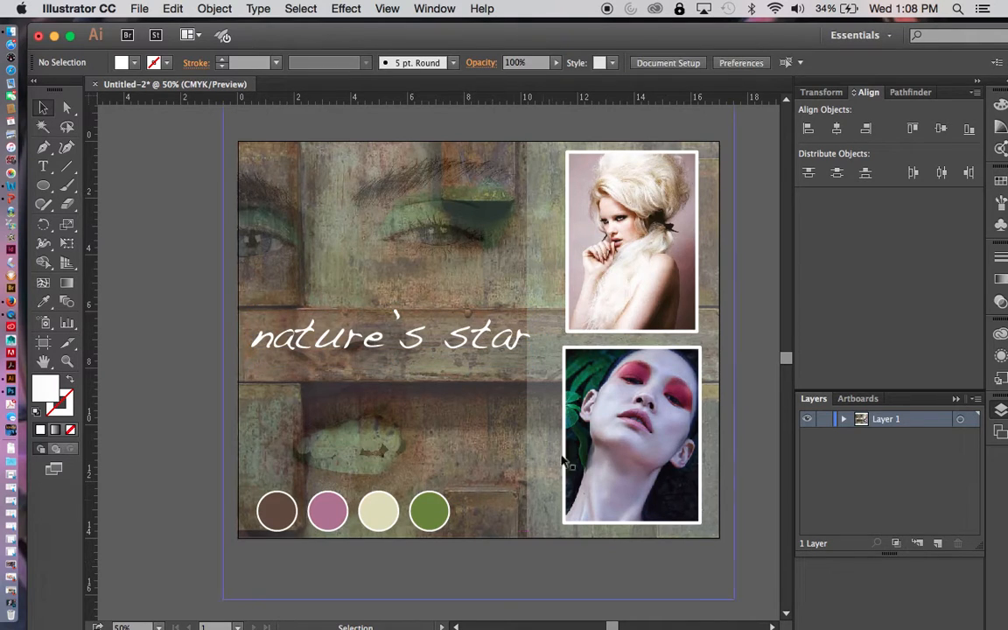